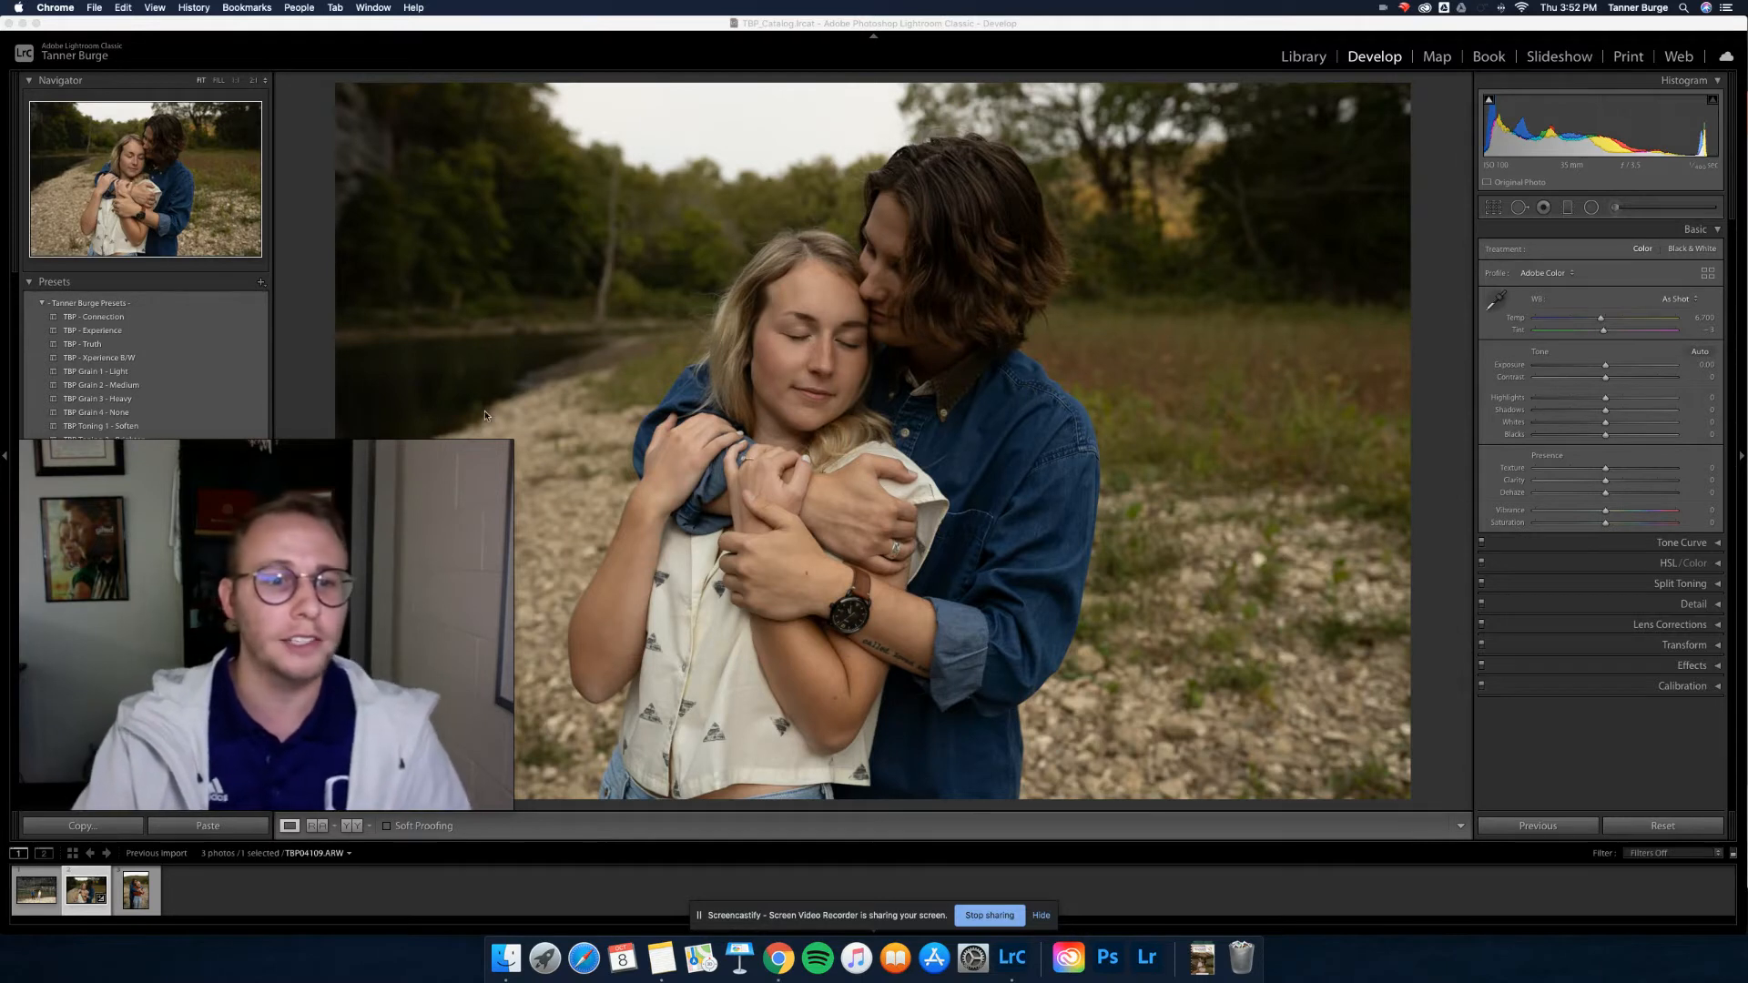
Apply the TBP - Experience preset to the close-up portrait of the embracing couple.
left_click_drag(514, 449, 335, 573)
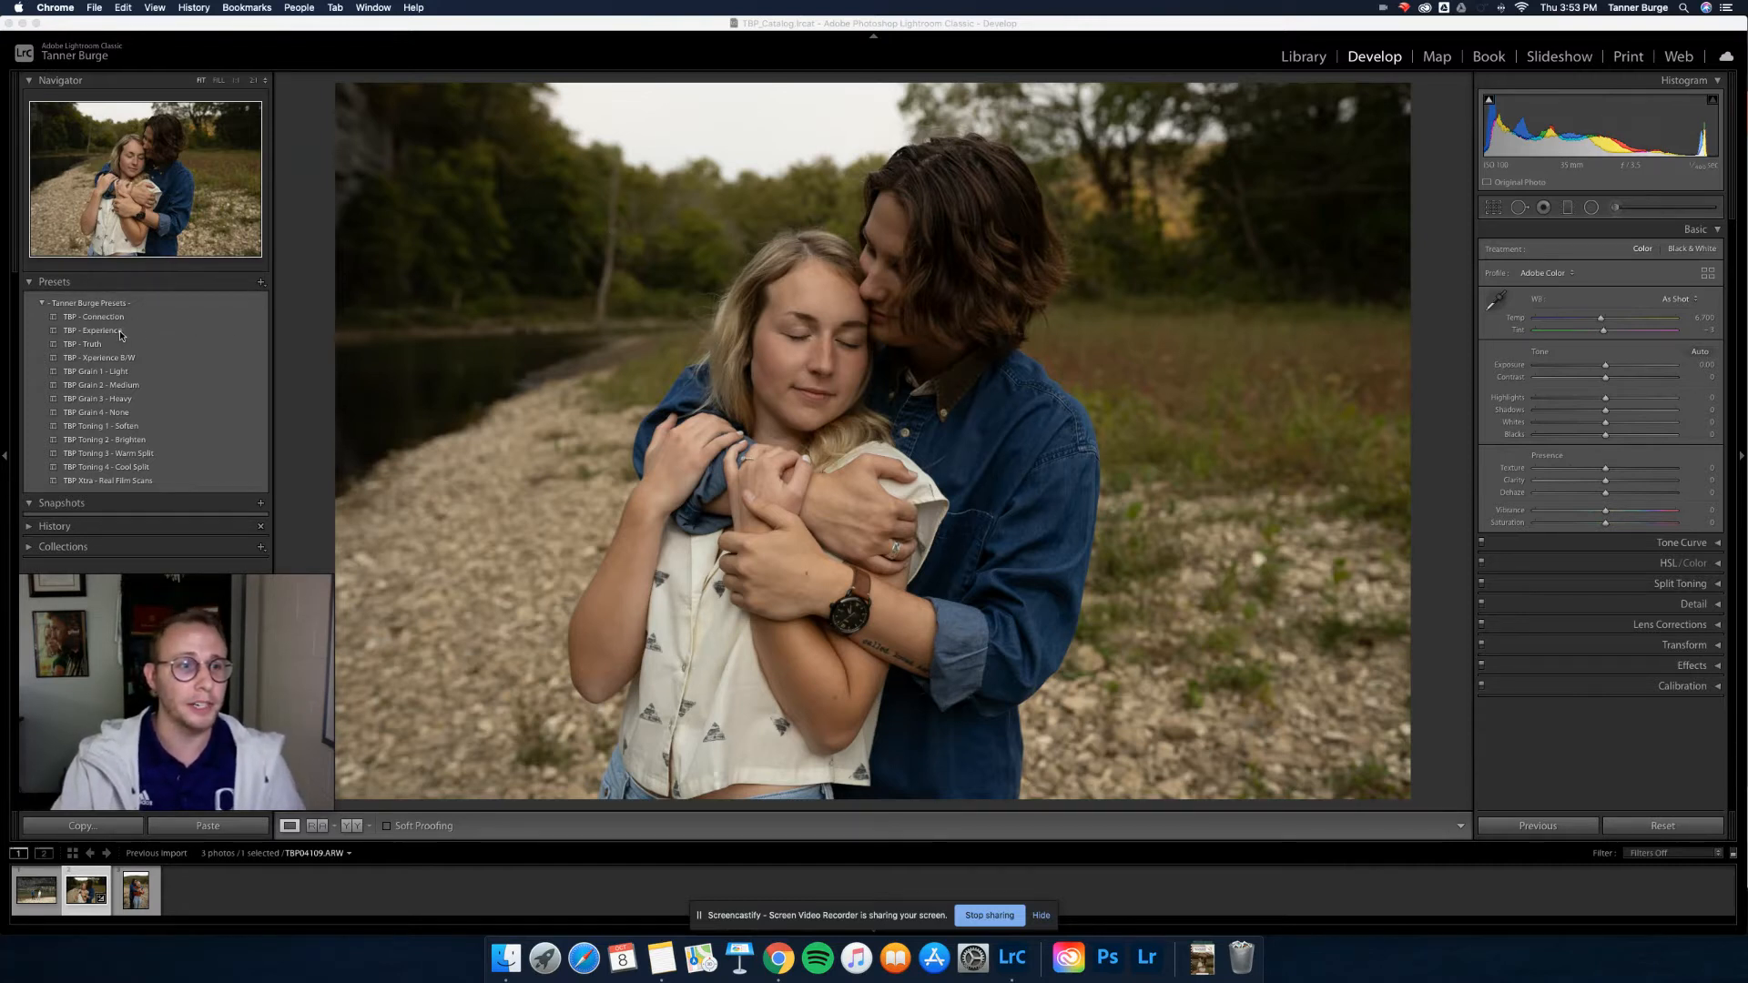
left_click(287, 318)
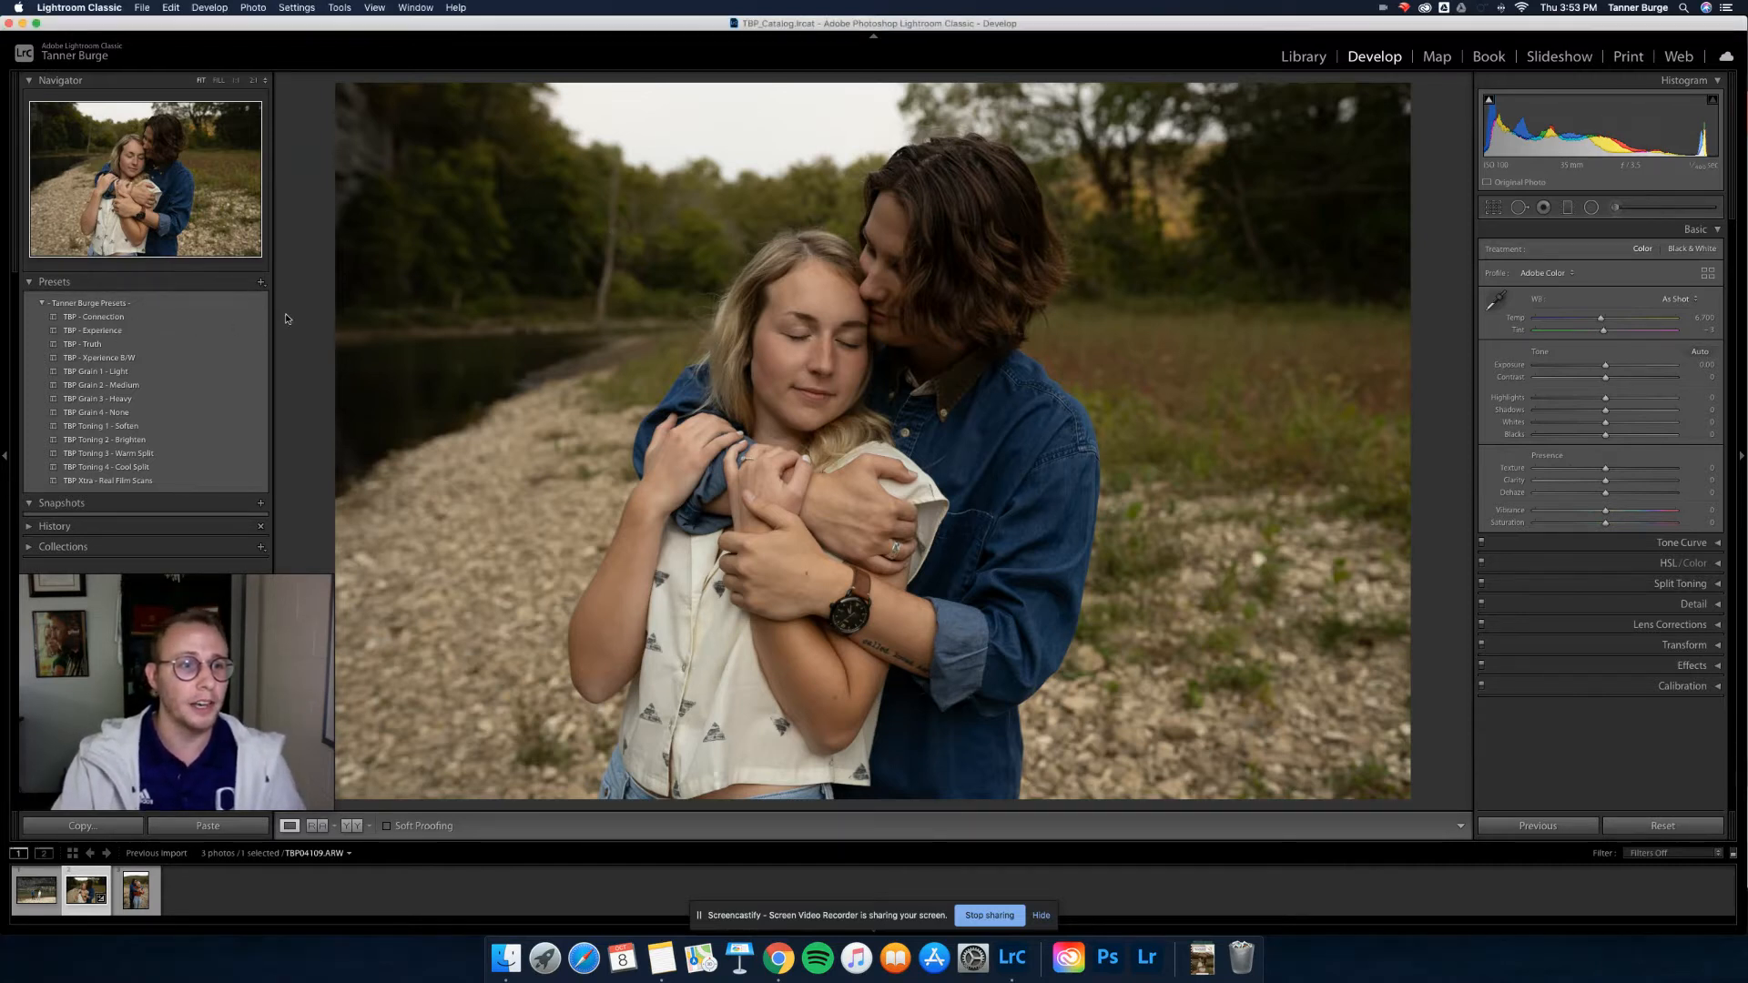
left_click(159, 318)
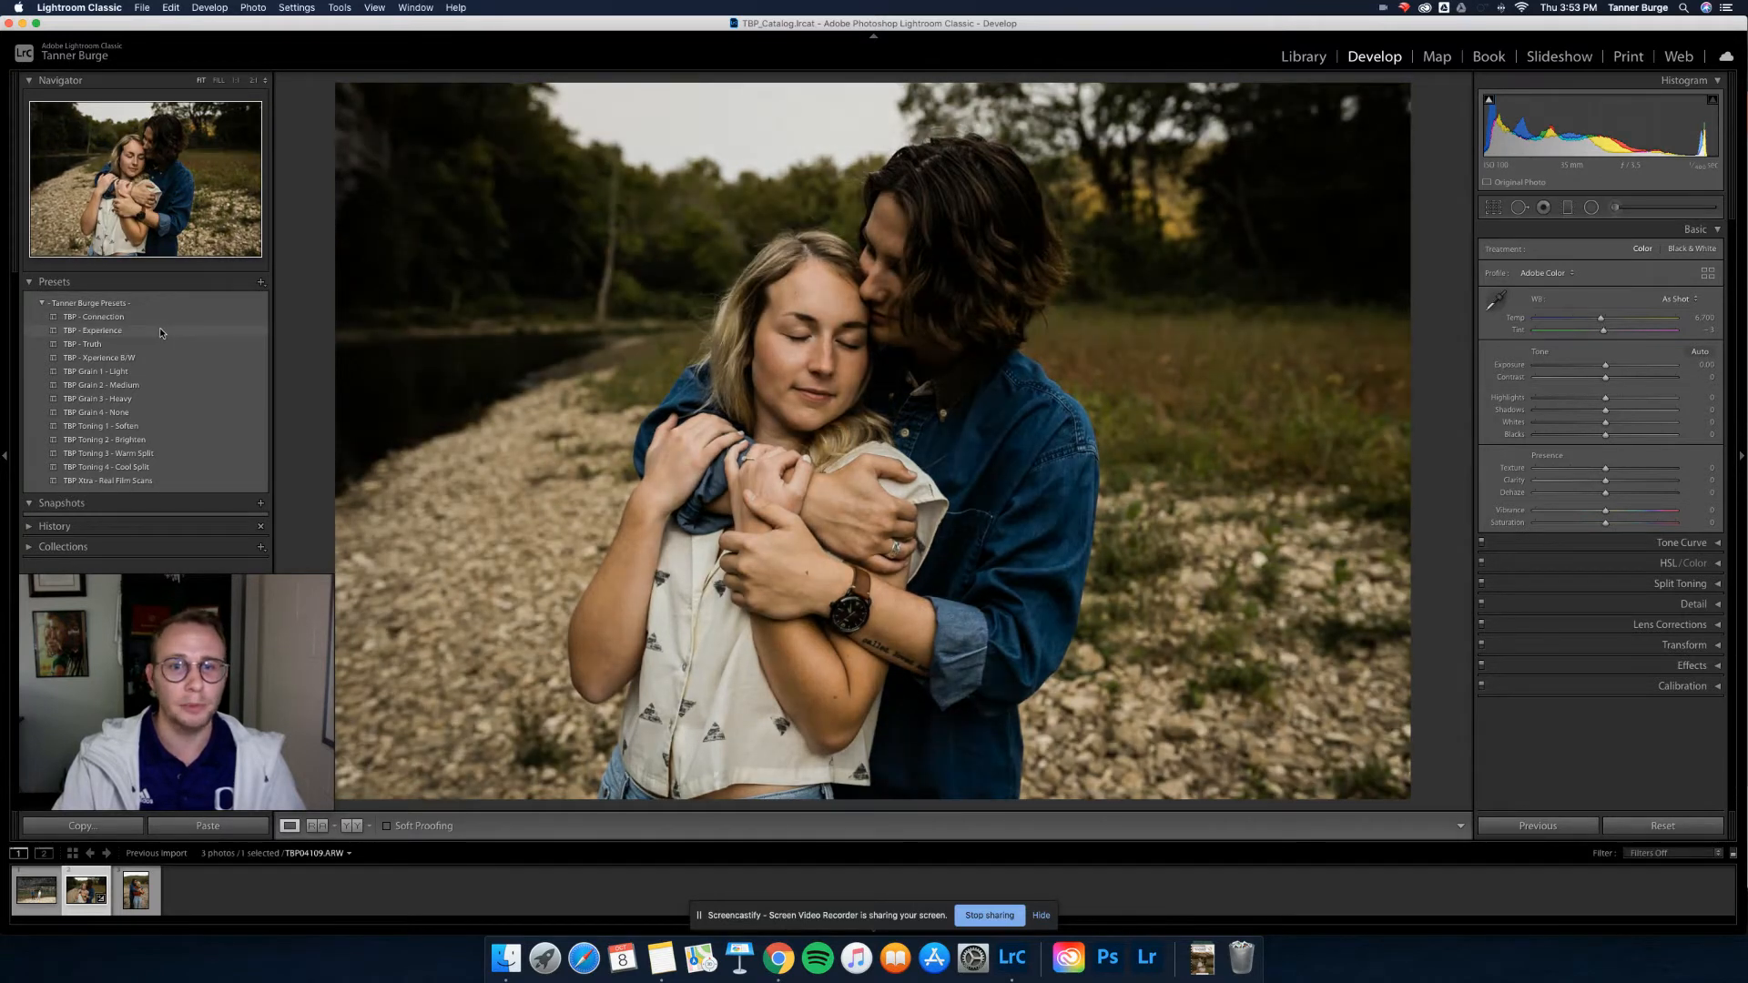
left_click(160, 330)
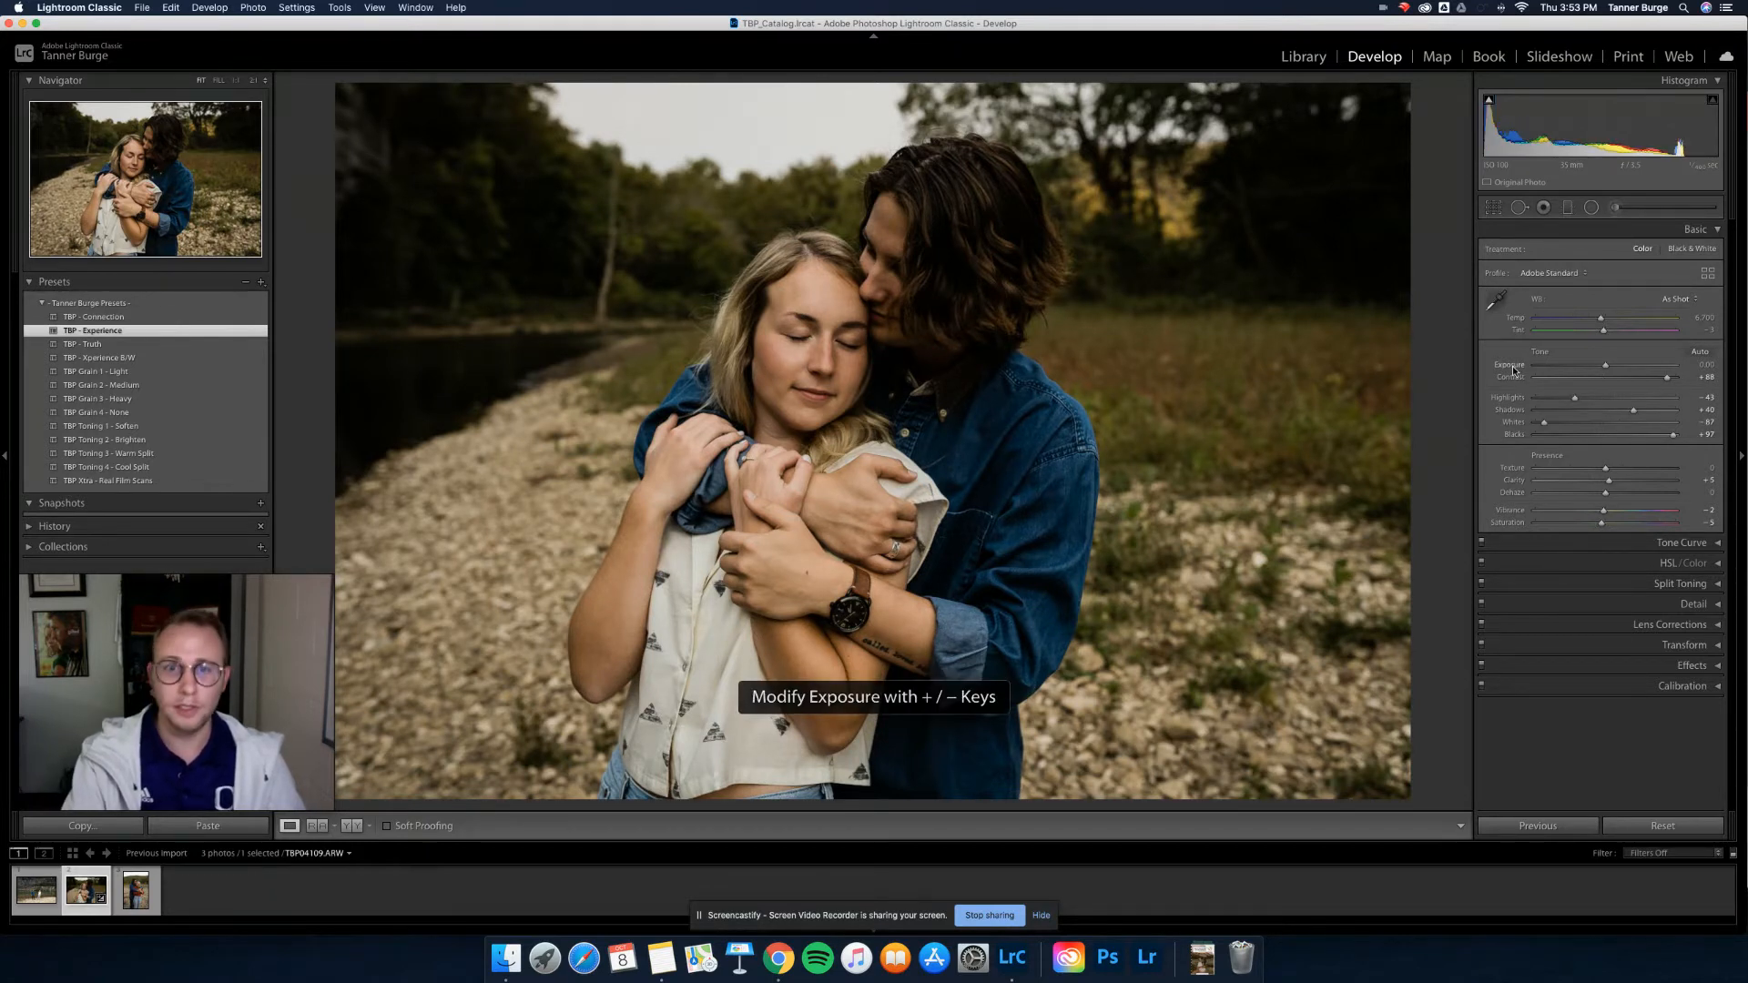
Raise the portrait's exposure to +0.40.
key("equal")
key("equal")
key("equal")
key("equal")
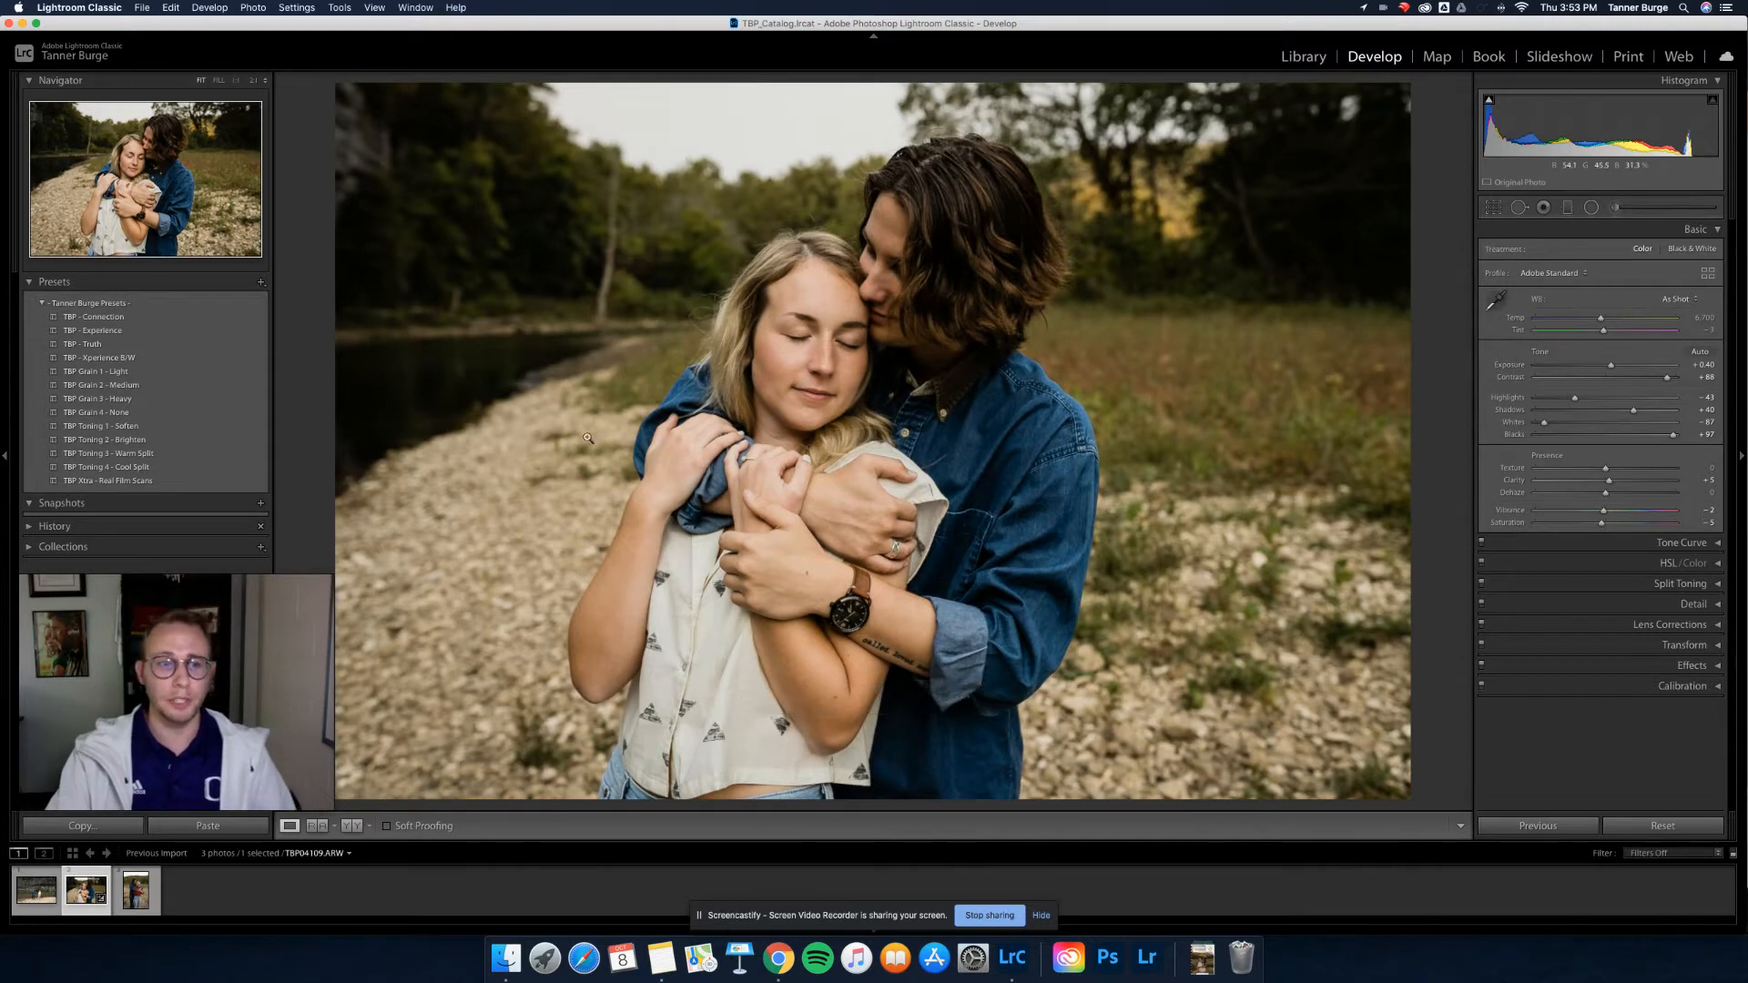
Apply the TBP Toning 4 - Cool Split preset and cool the portrait's white balance temperature to 6,200.
left_click(169, 468)
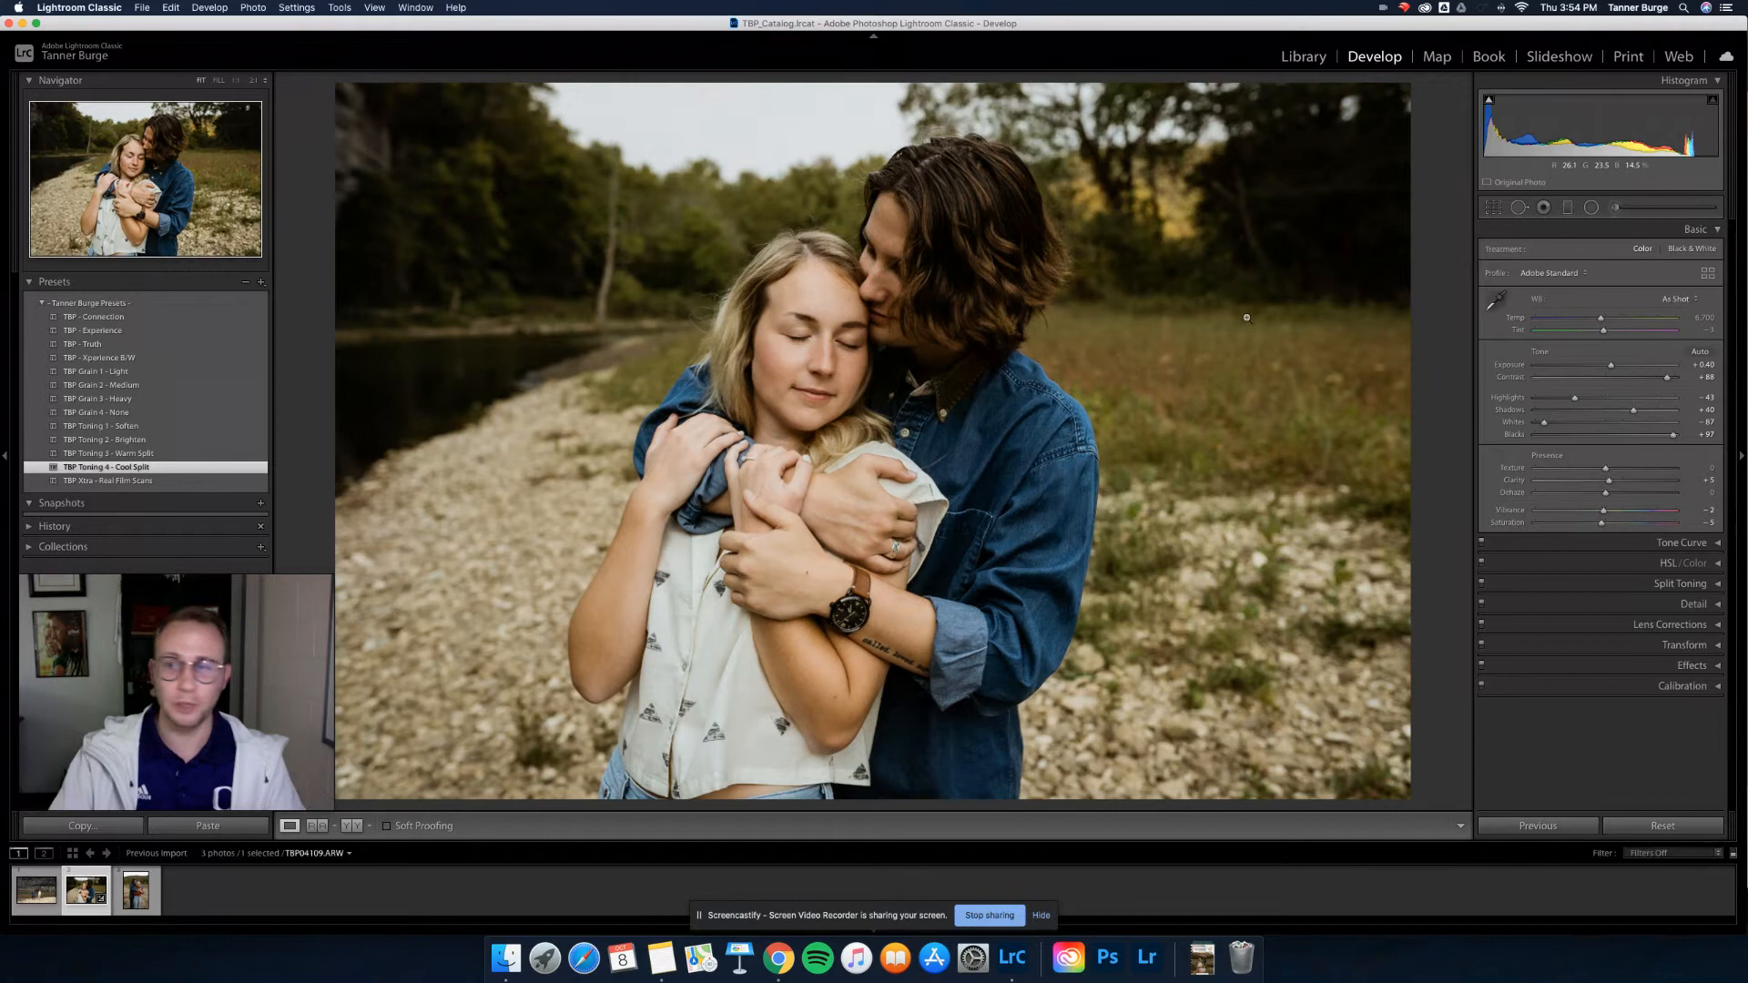
key("minus")
key("minus")
key("minus")
key("minus")
key("minus")
key("minus")
key("minus")
key("minus")
key("minus")
key("minus")
key("minus")
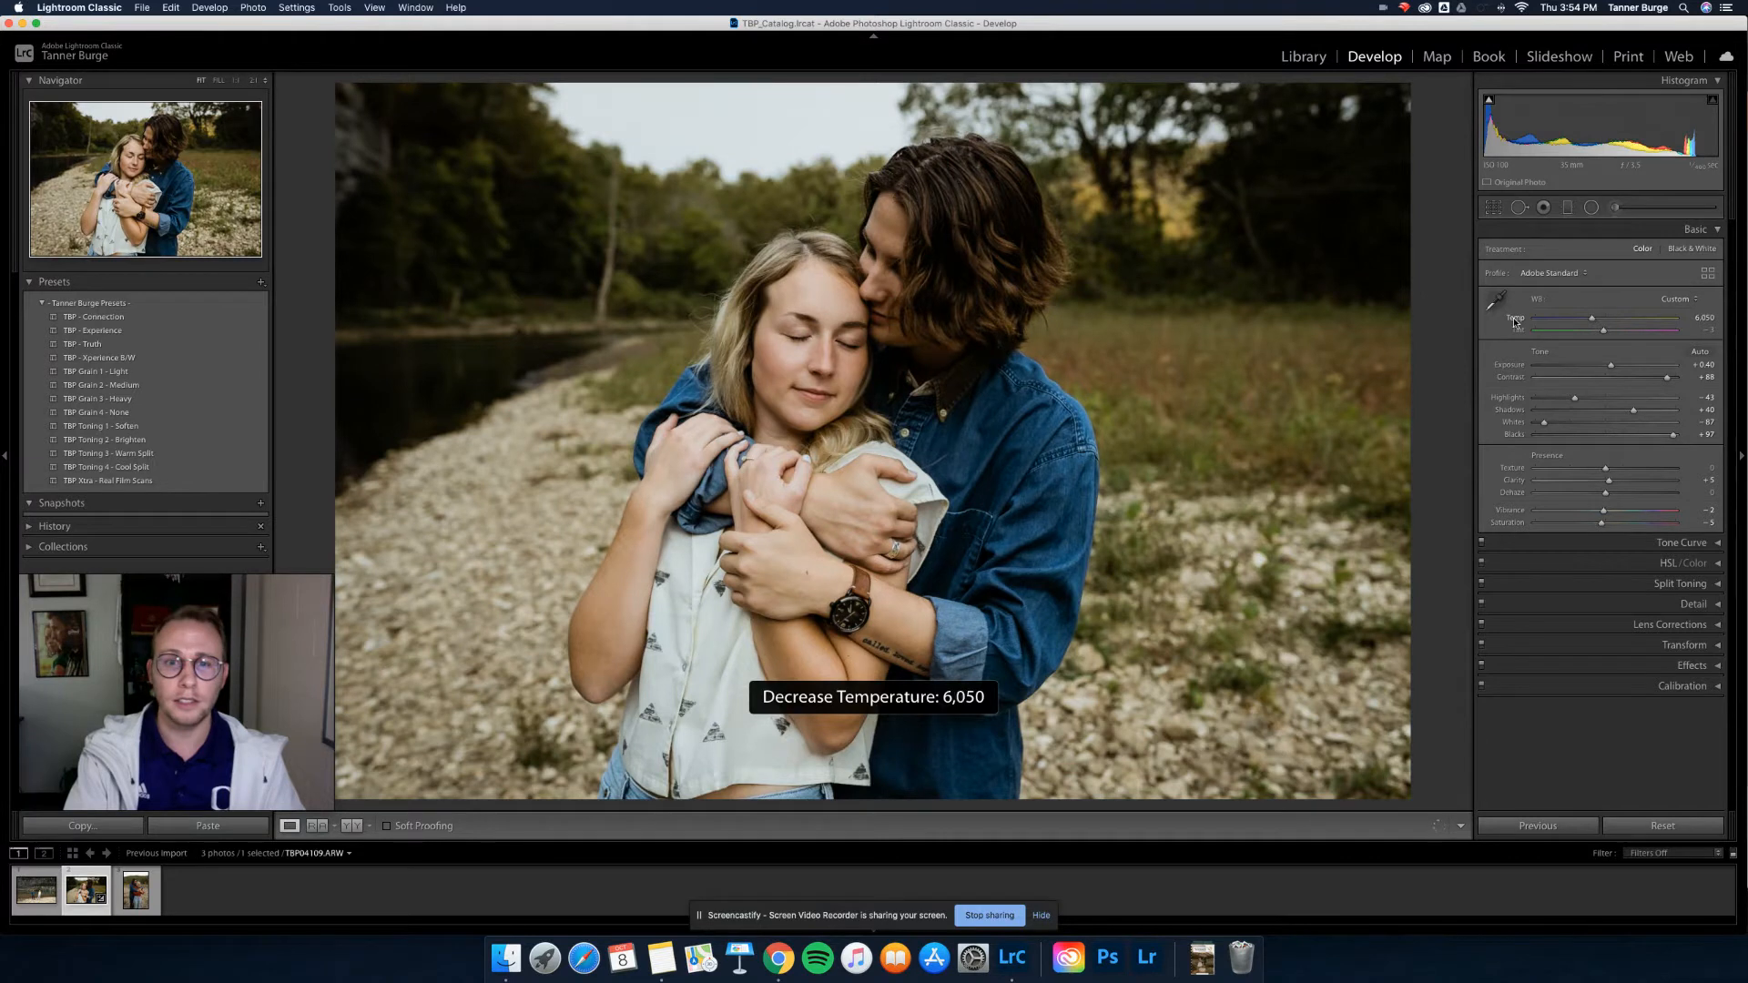
key("minus")
key("equal")
key("equal")
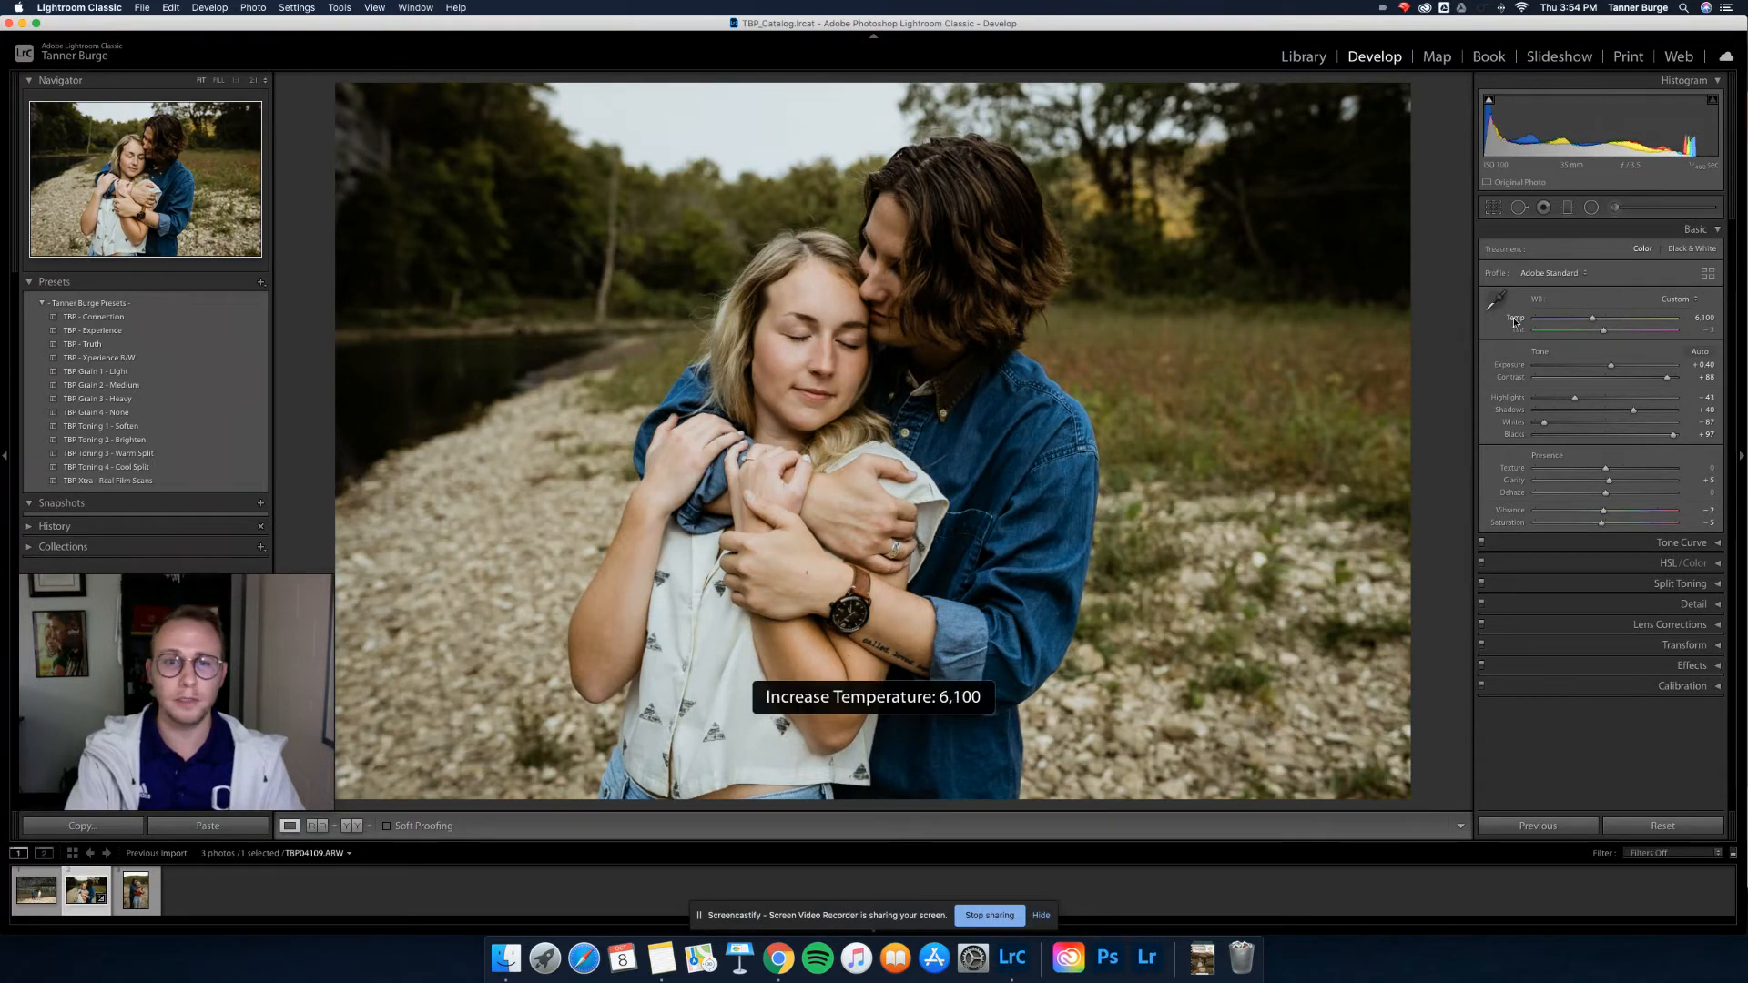
key("equal")
key("equal")
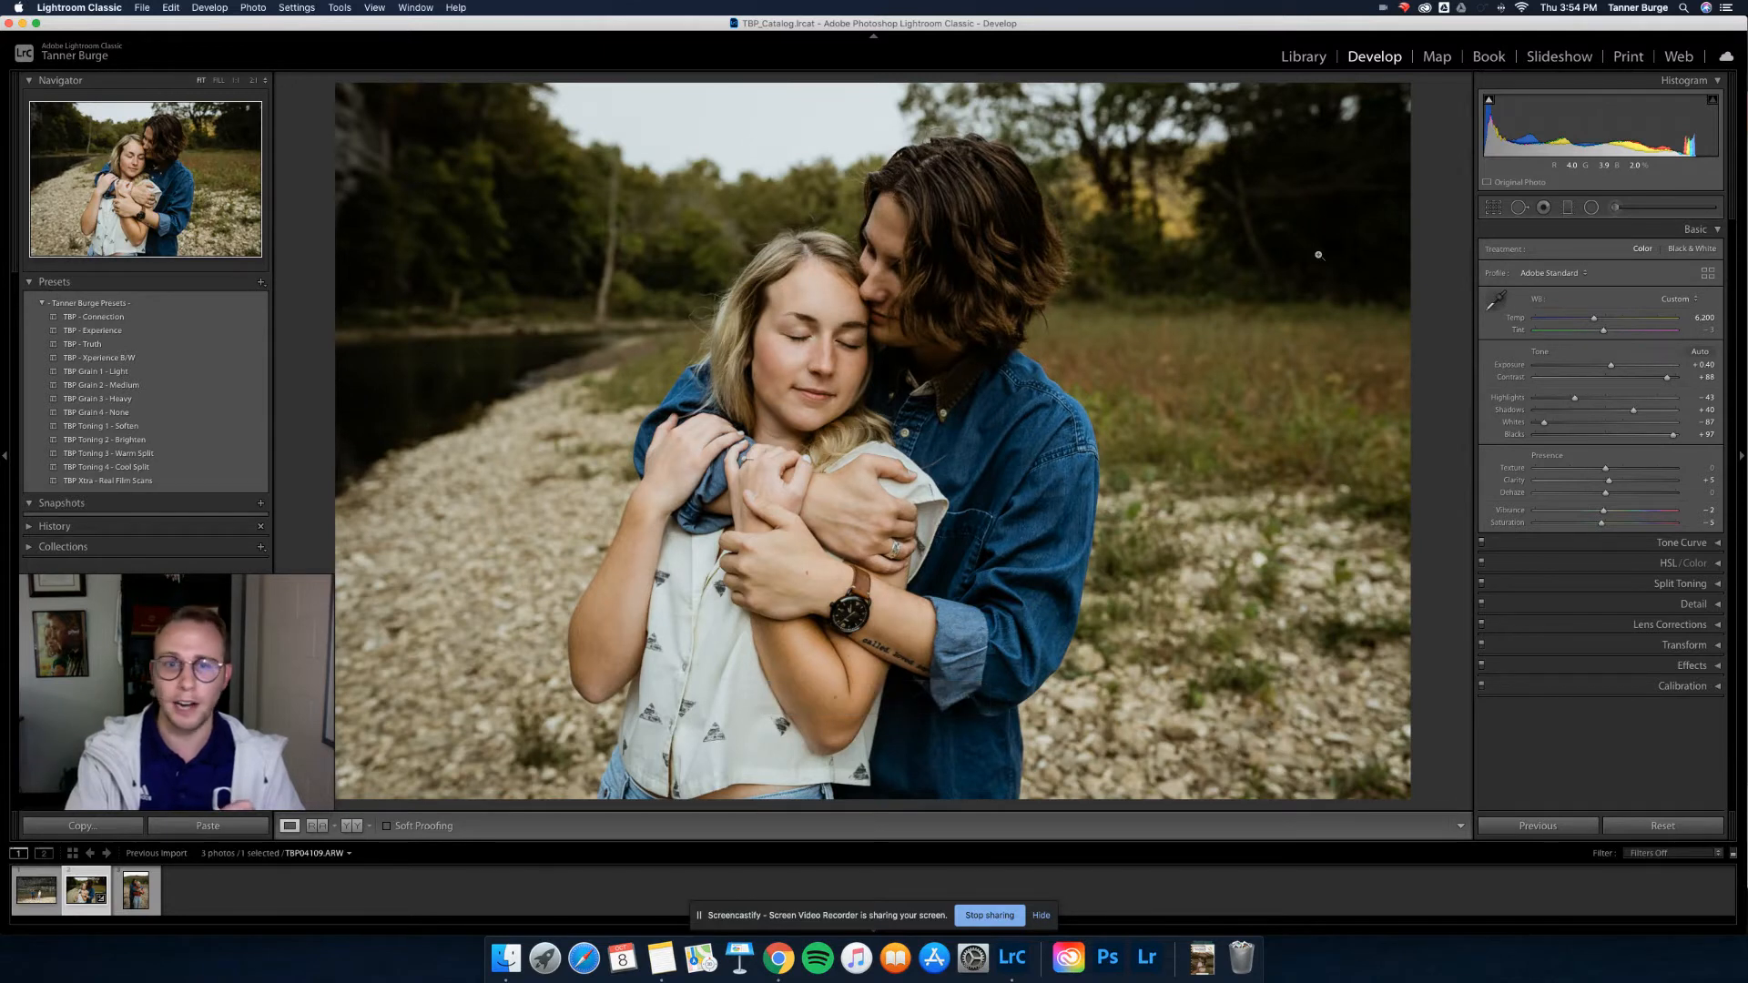
Set the portrait's tint to +4 and raise its exposure to +0.50.
key("shift+equal")
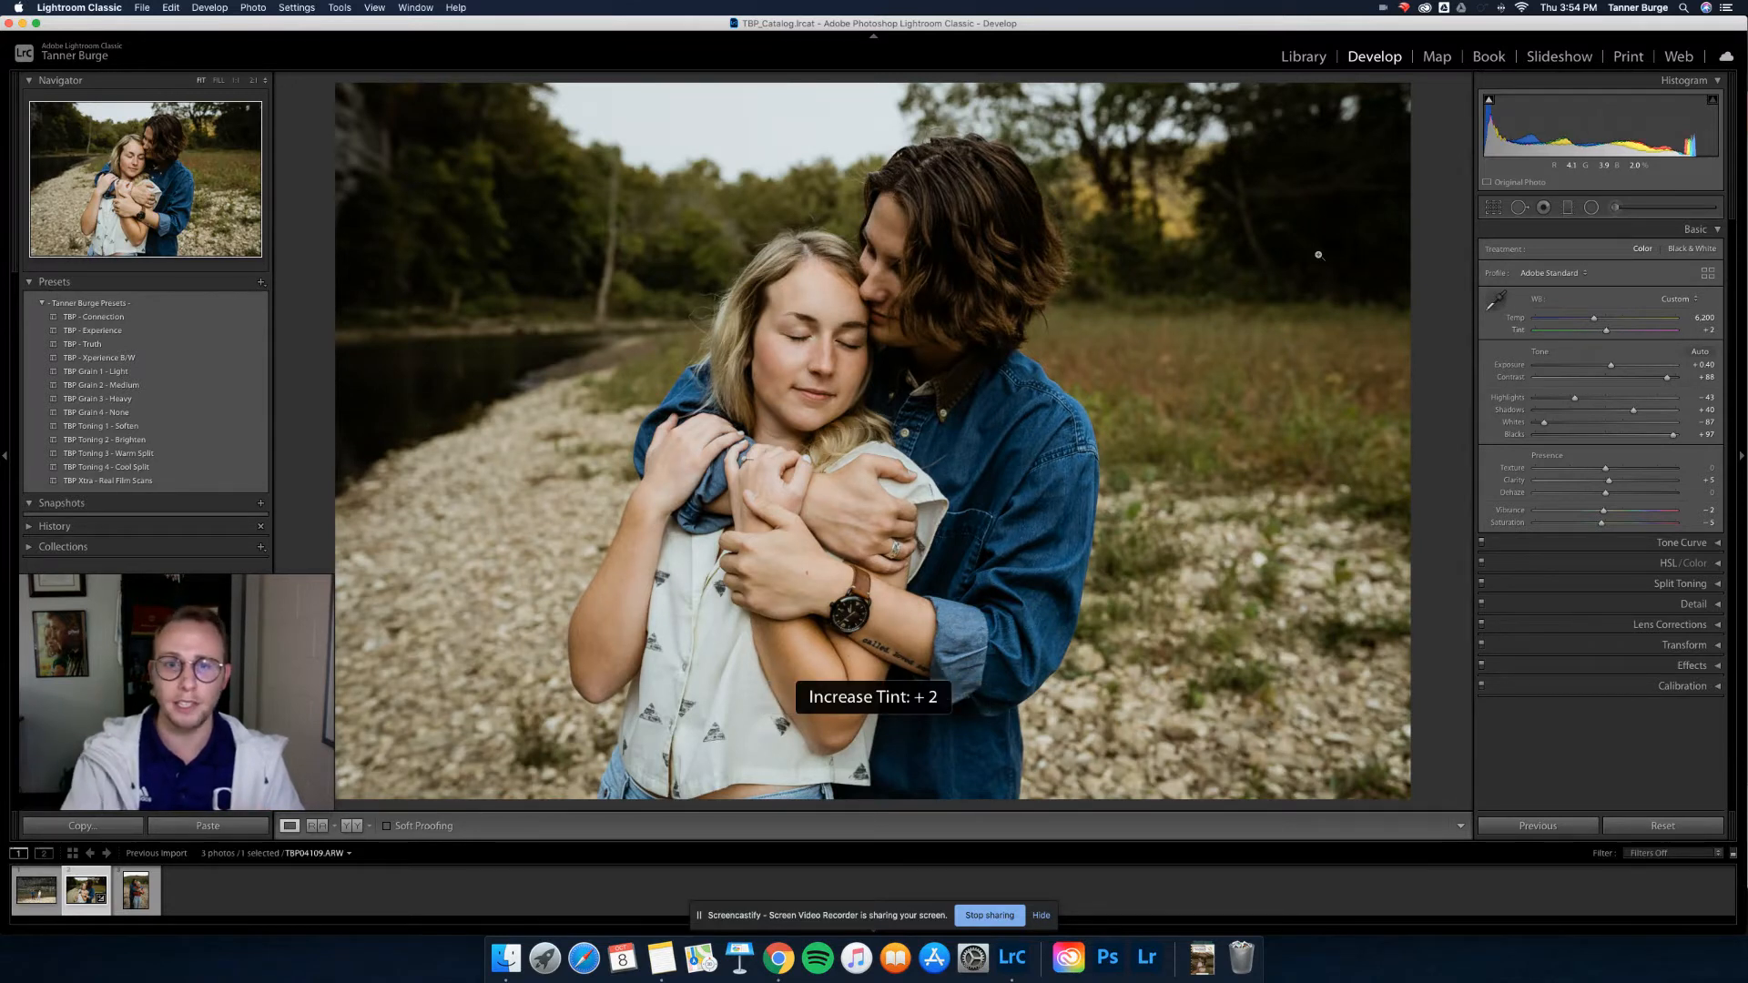
left_click(1698, 330)
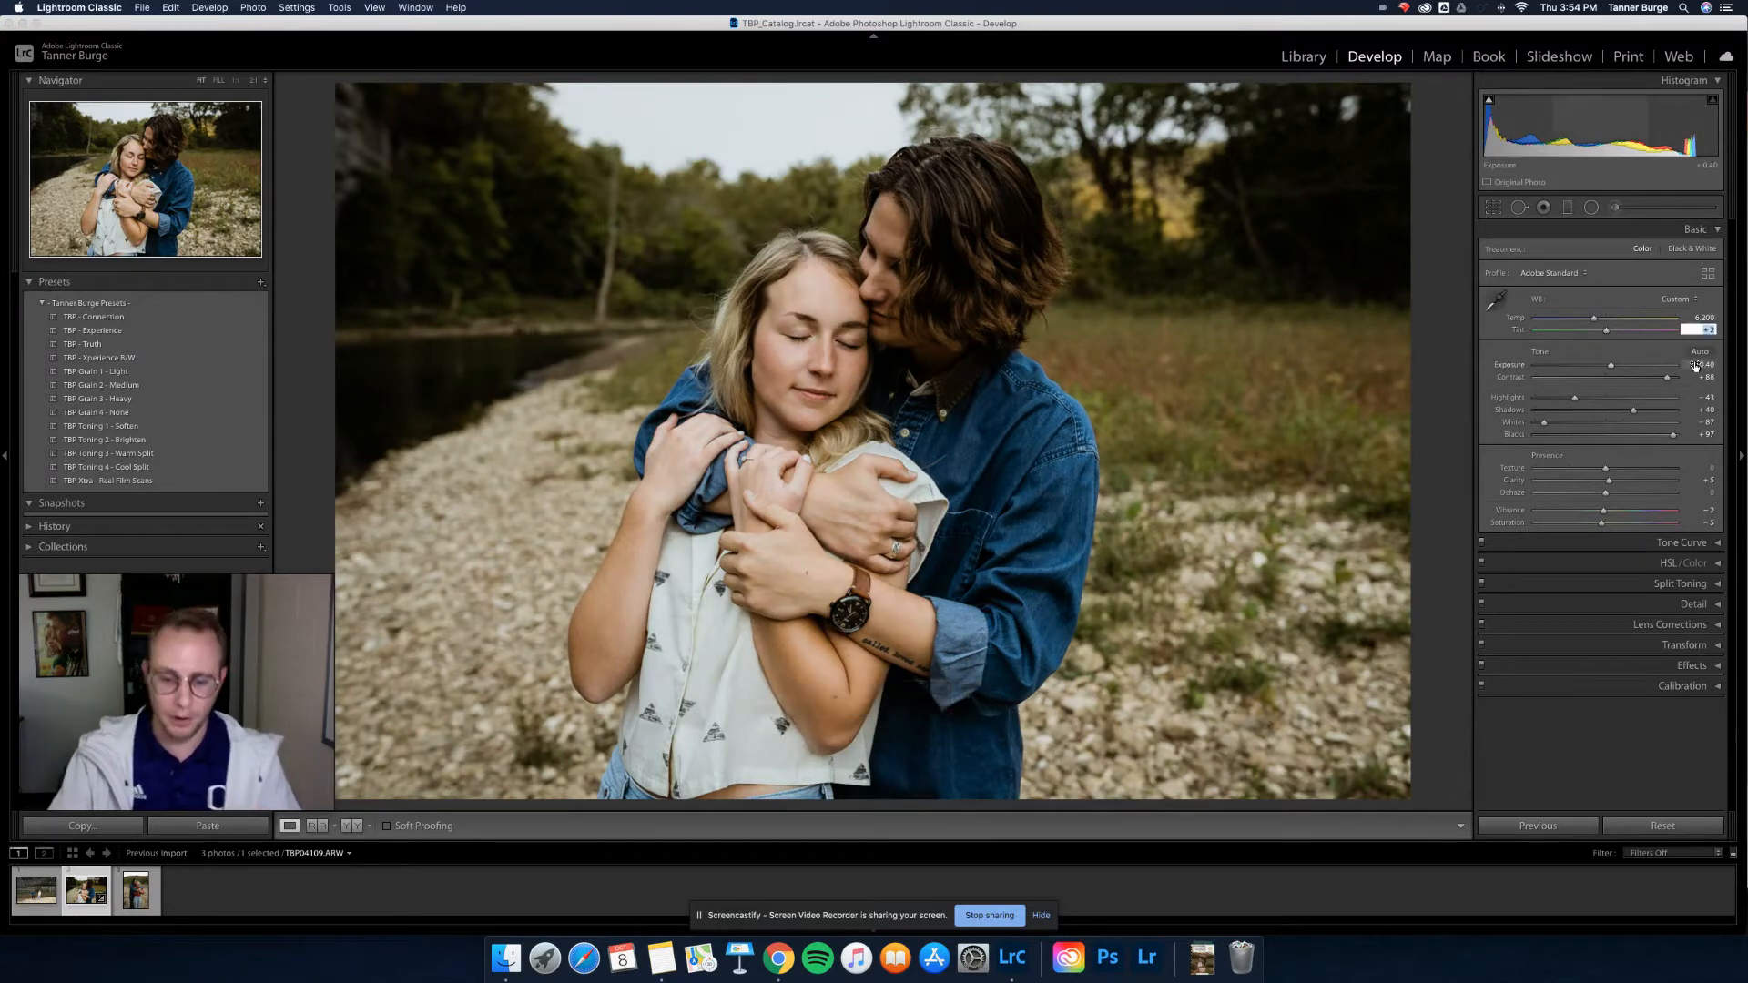
type("4")
key("Return")
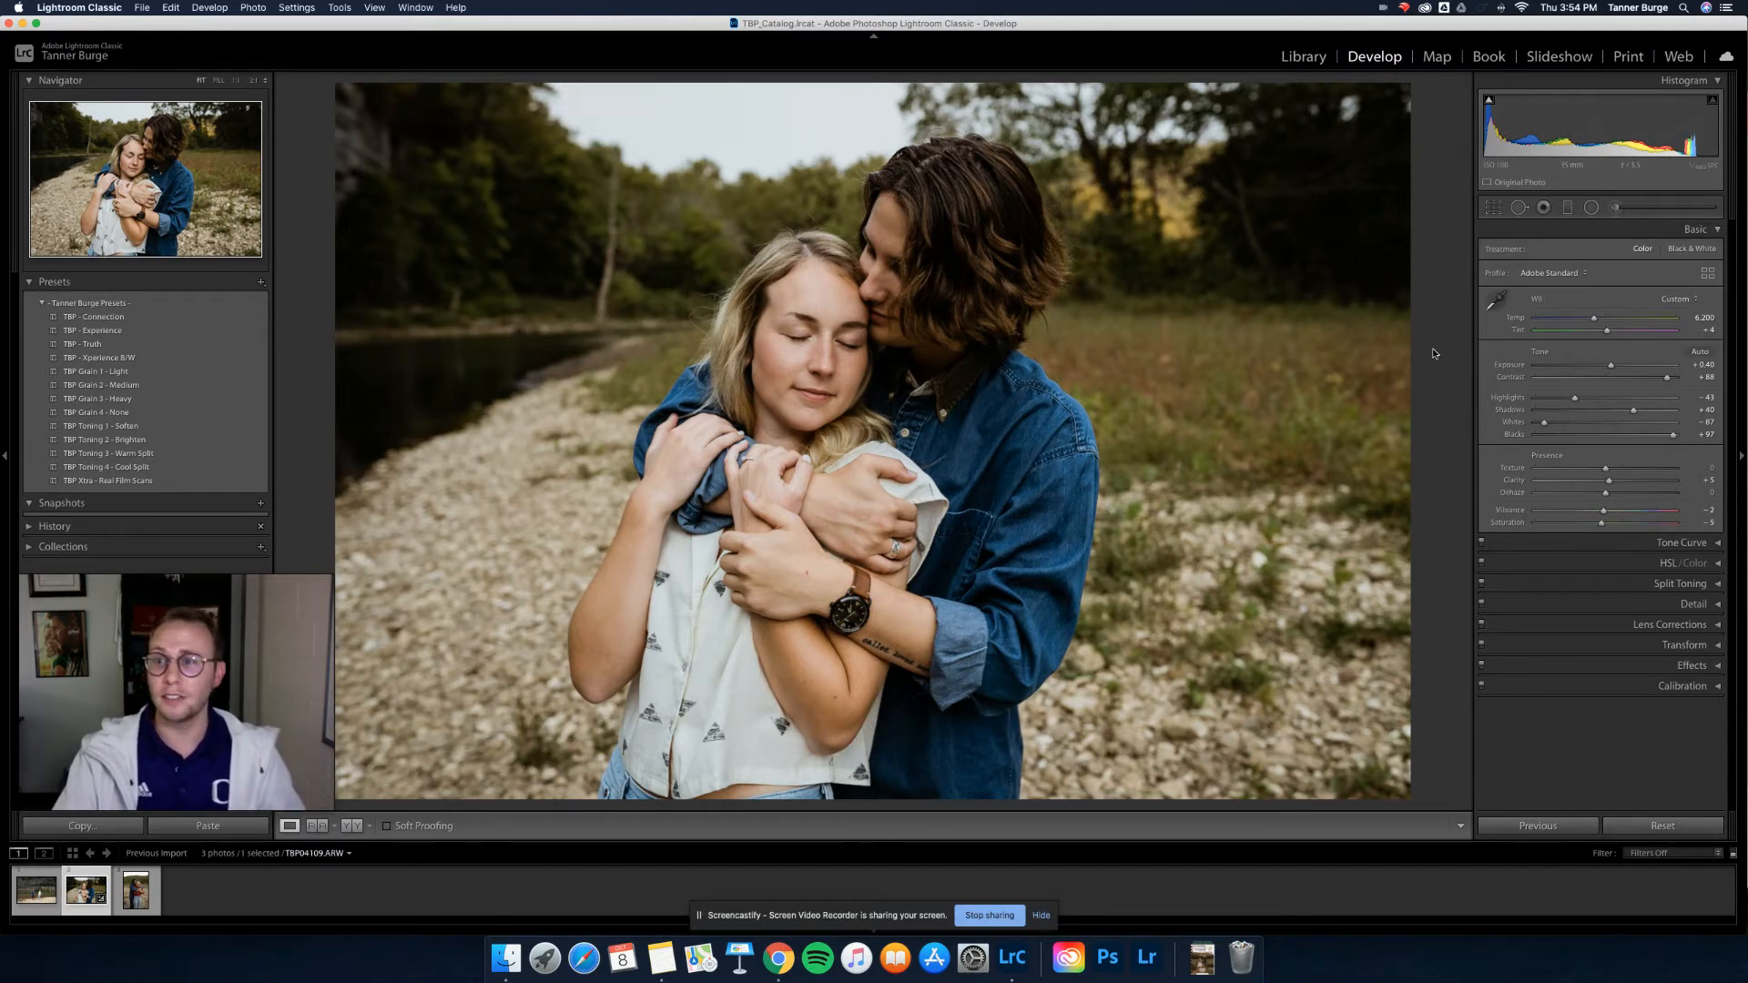
key("equal")
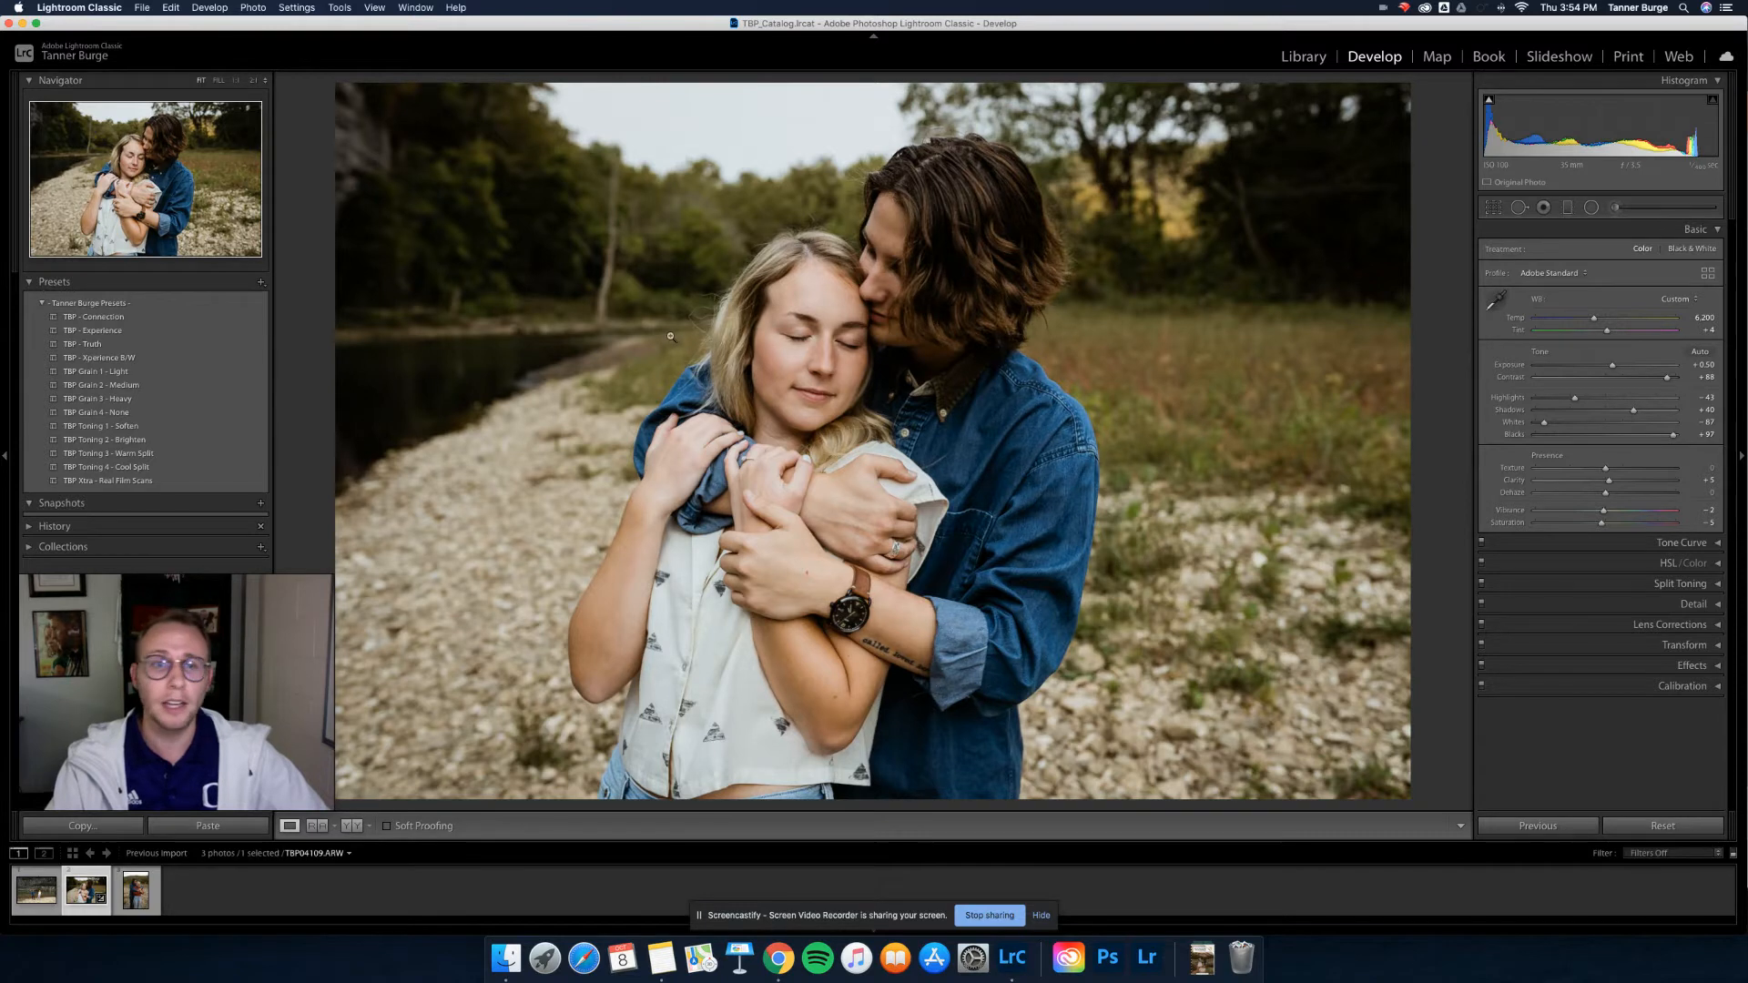
left_click(208, 10)
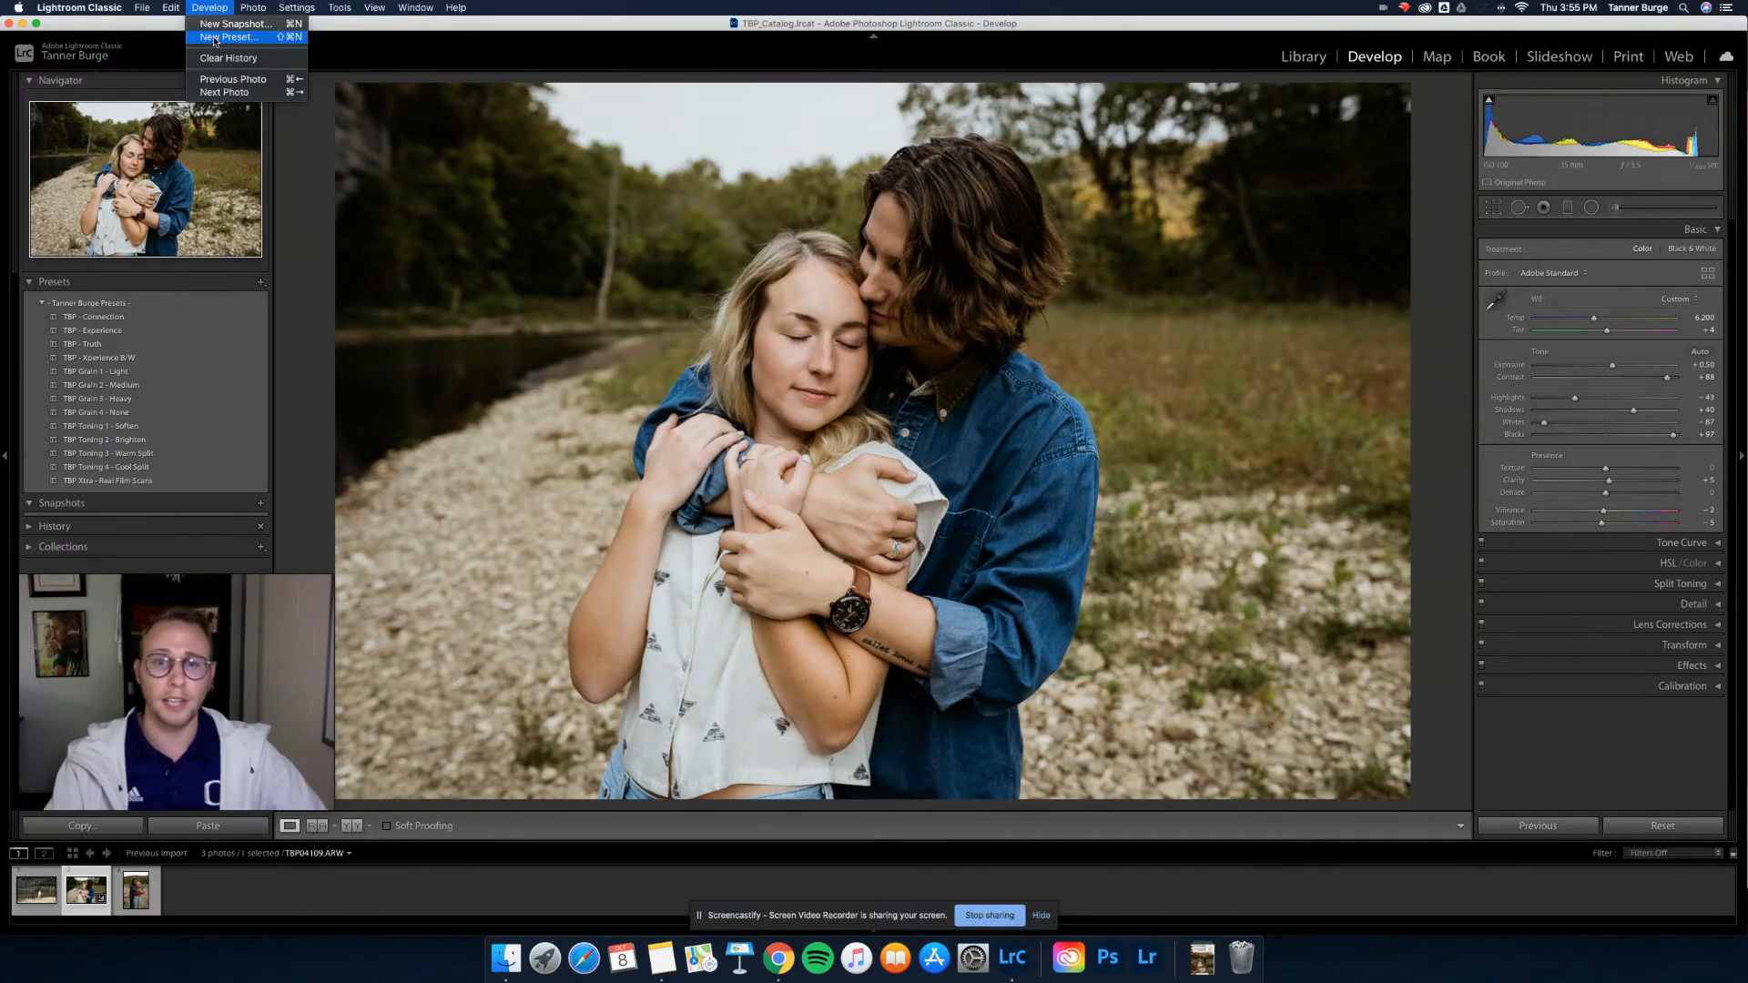
left_click(297, 327)
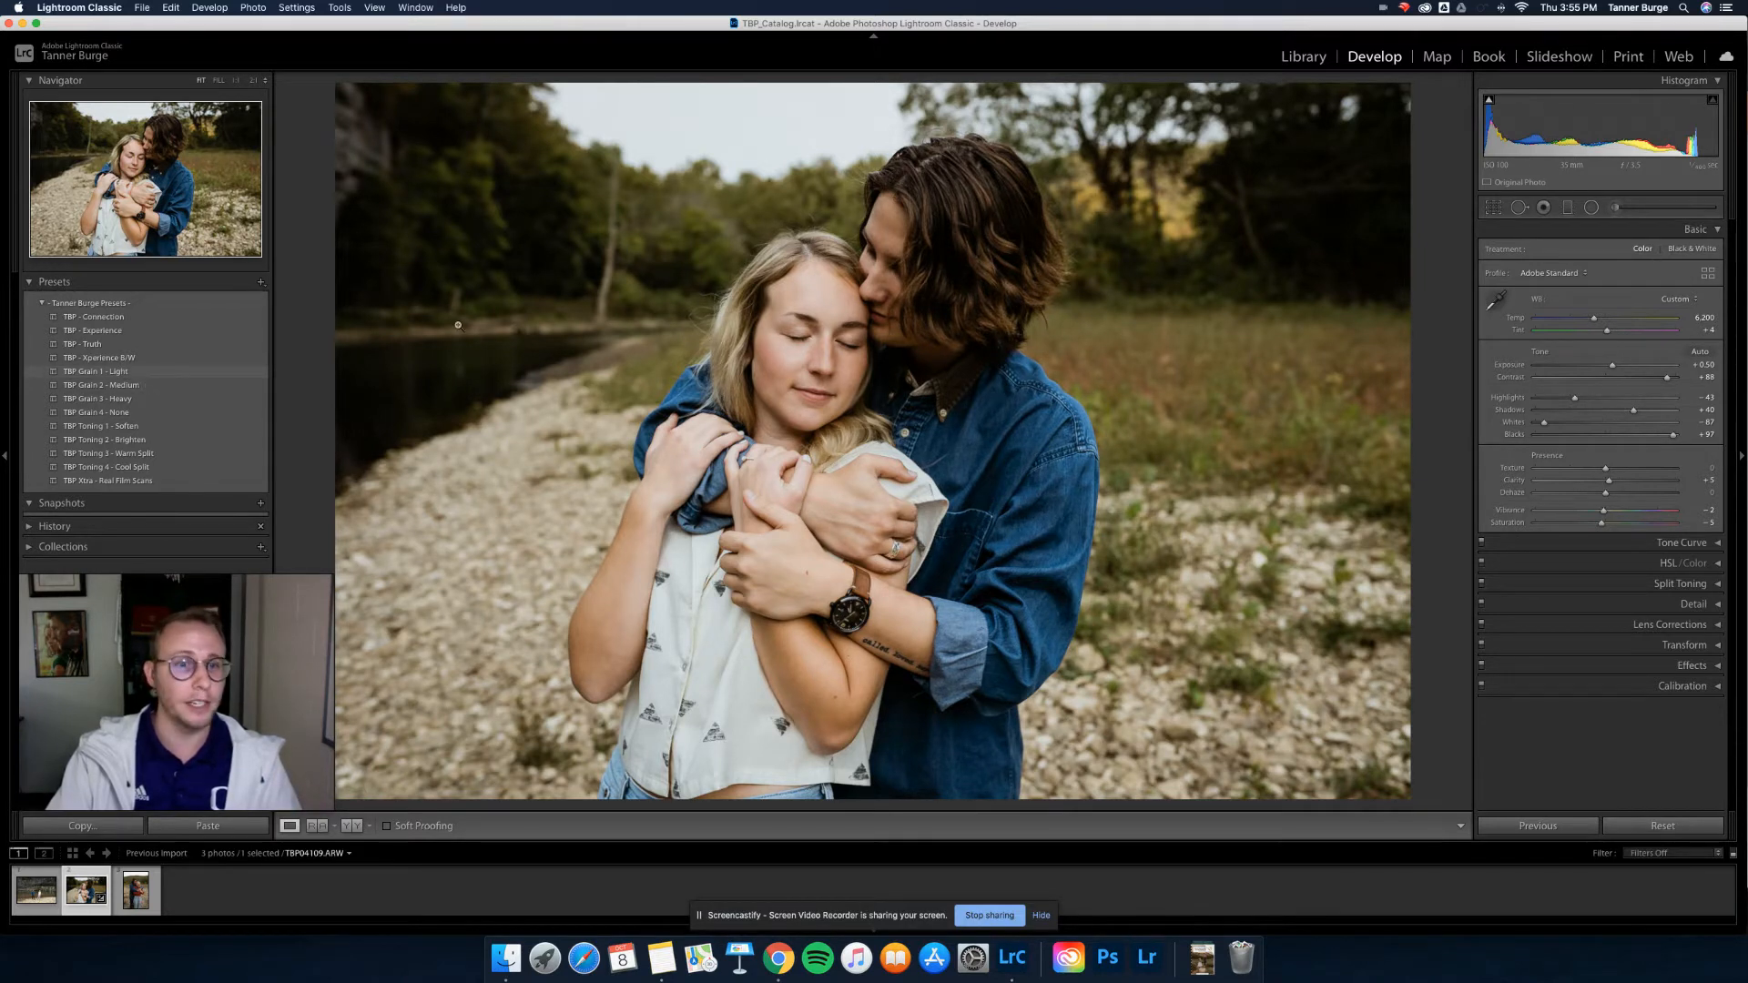
Apply the TBP Grain 2 - Medium preset to the portrait, checking the grain up close on the background.
left_click(552, 289)
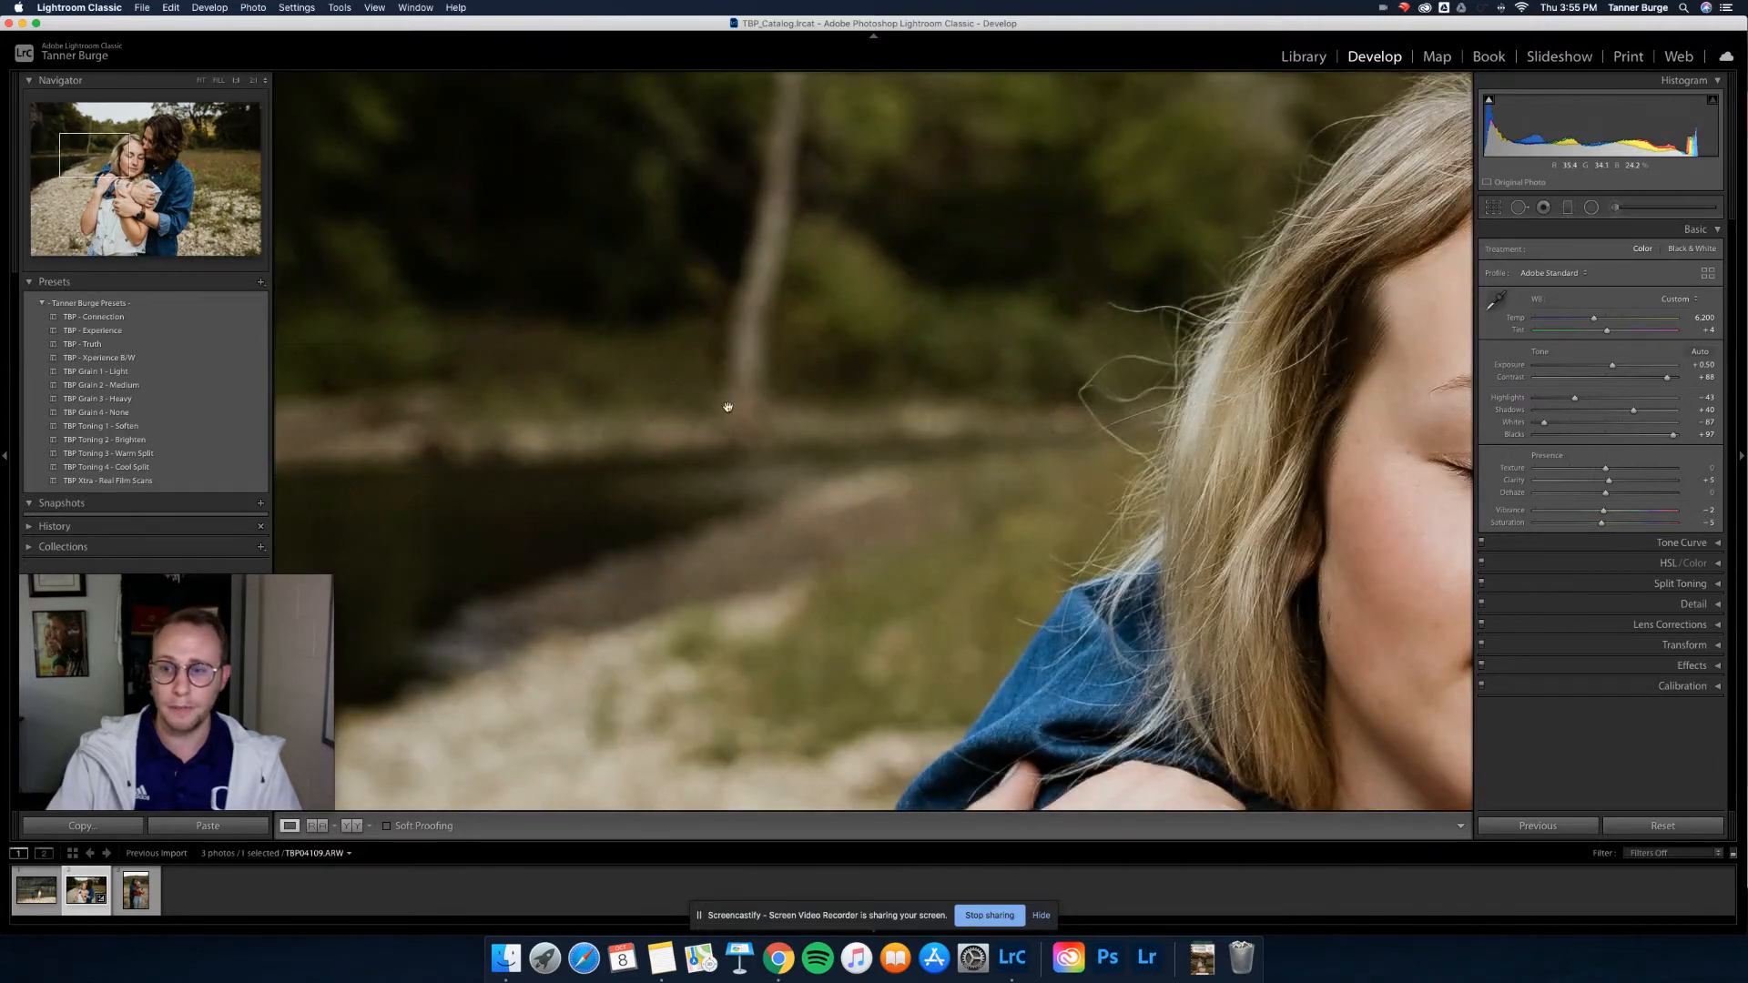
left_click(171, 386)
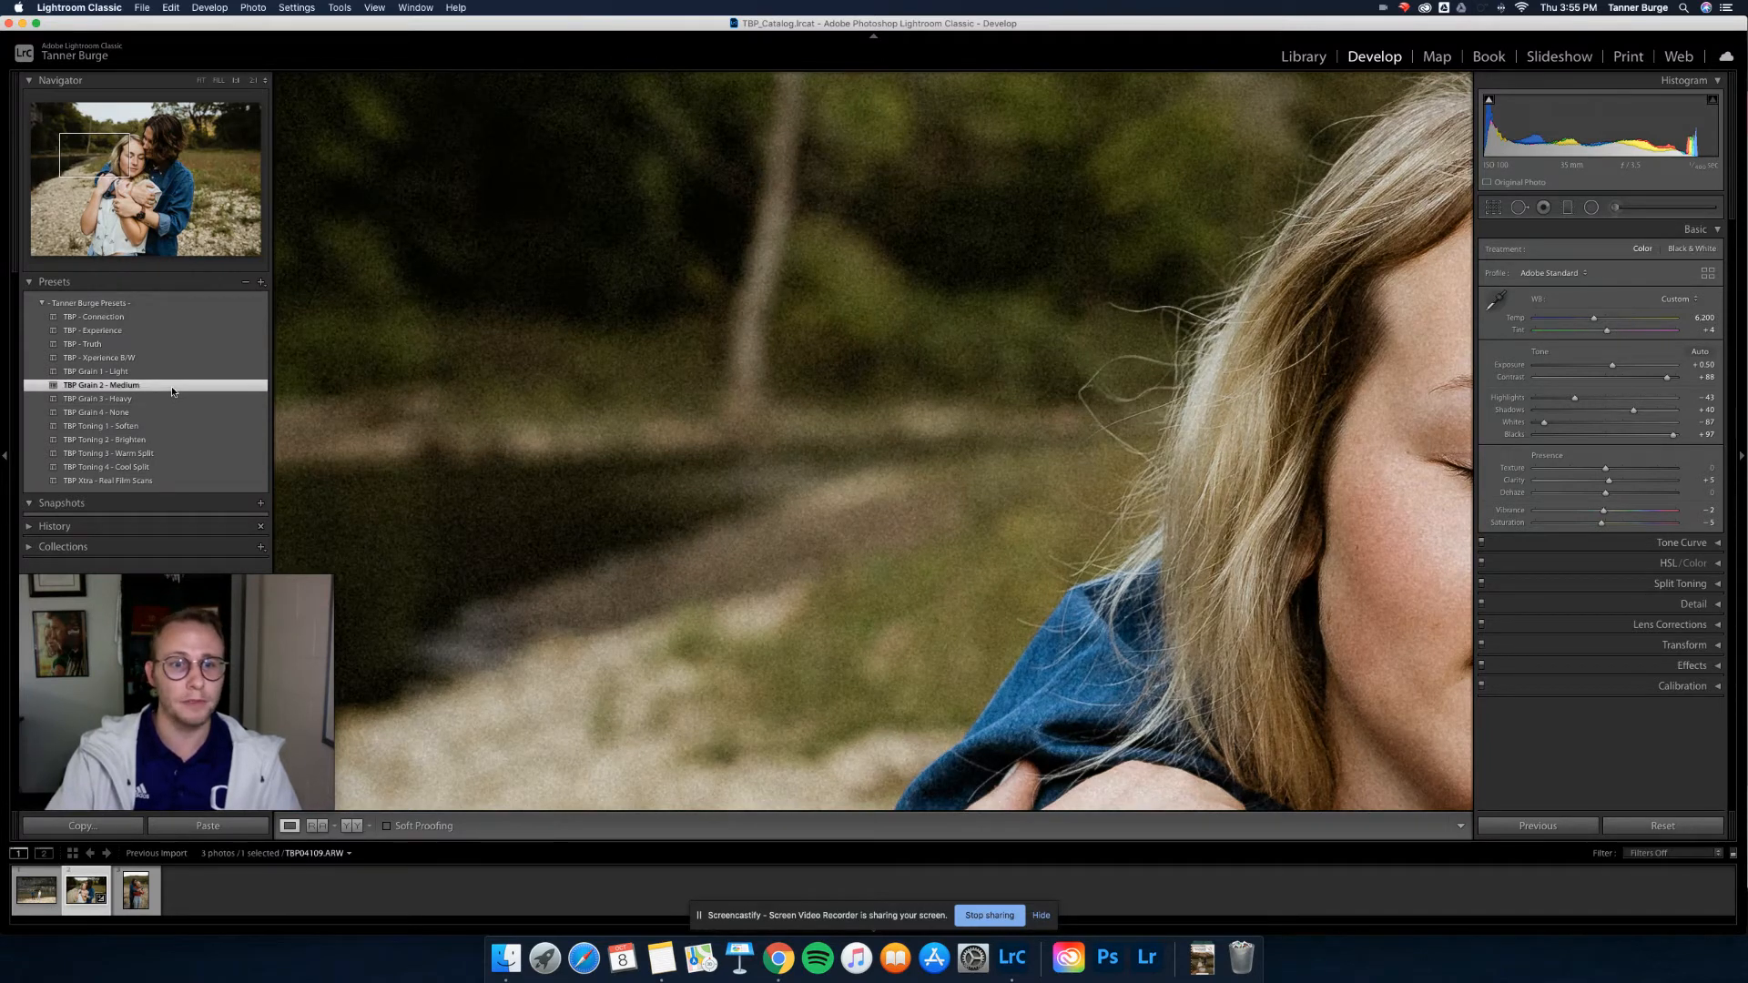
left_click(853, 415)
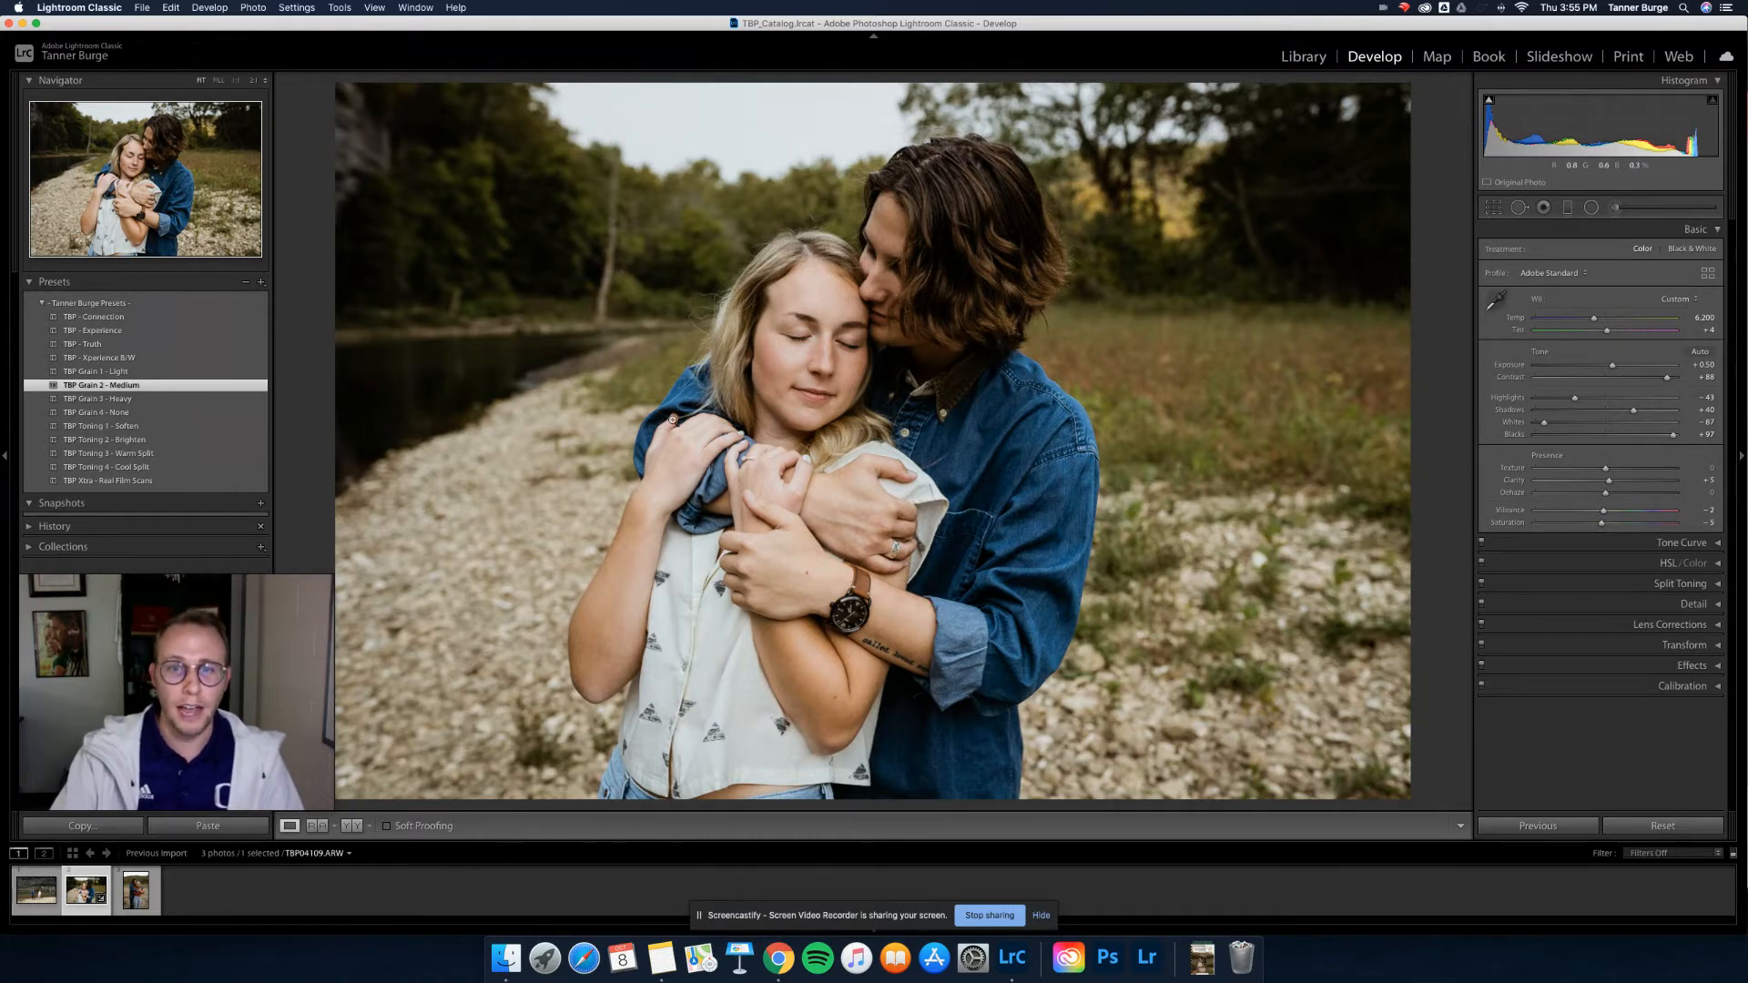
Create a develop preset named "TBP - Cool Experience" from the current settings, leaving White Balance and Exposure out.
left_click(215, 8)
left_click(215, 38)
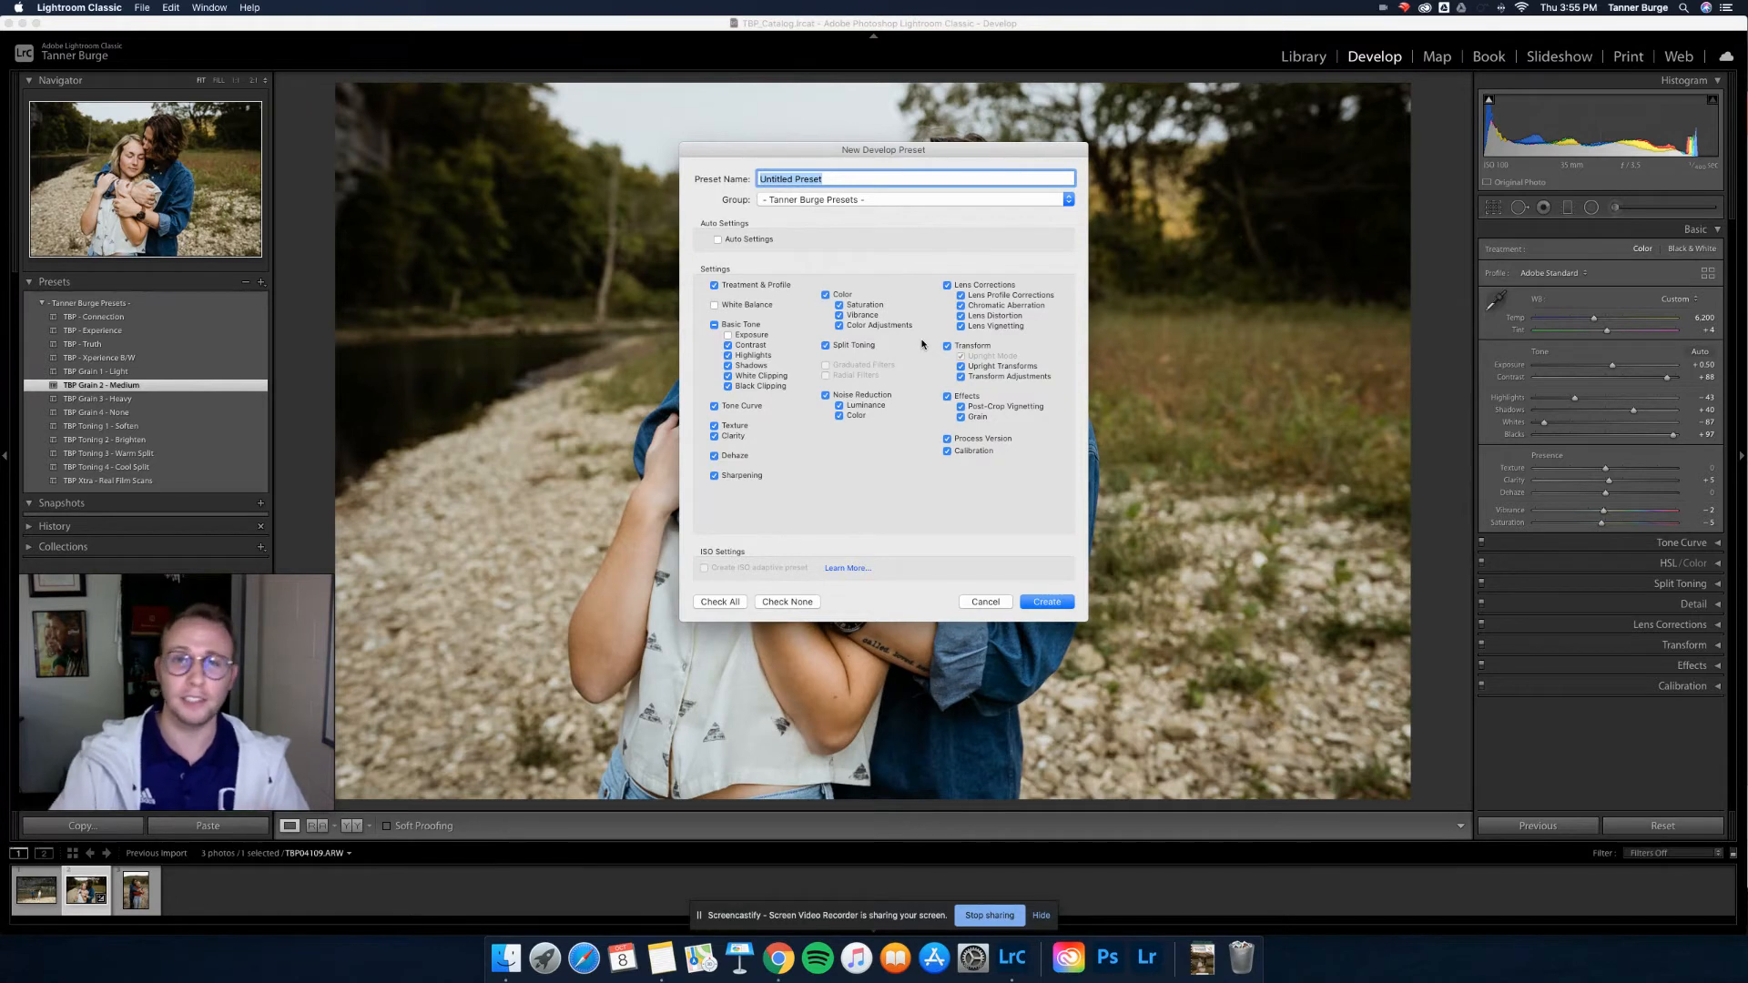
left_click(715, 305)
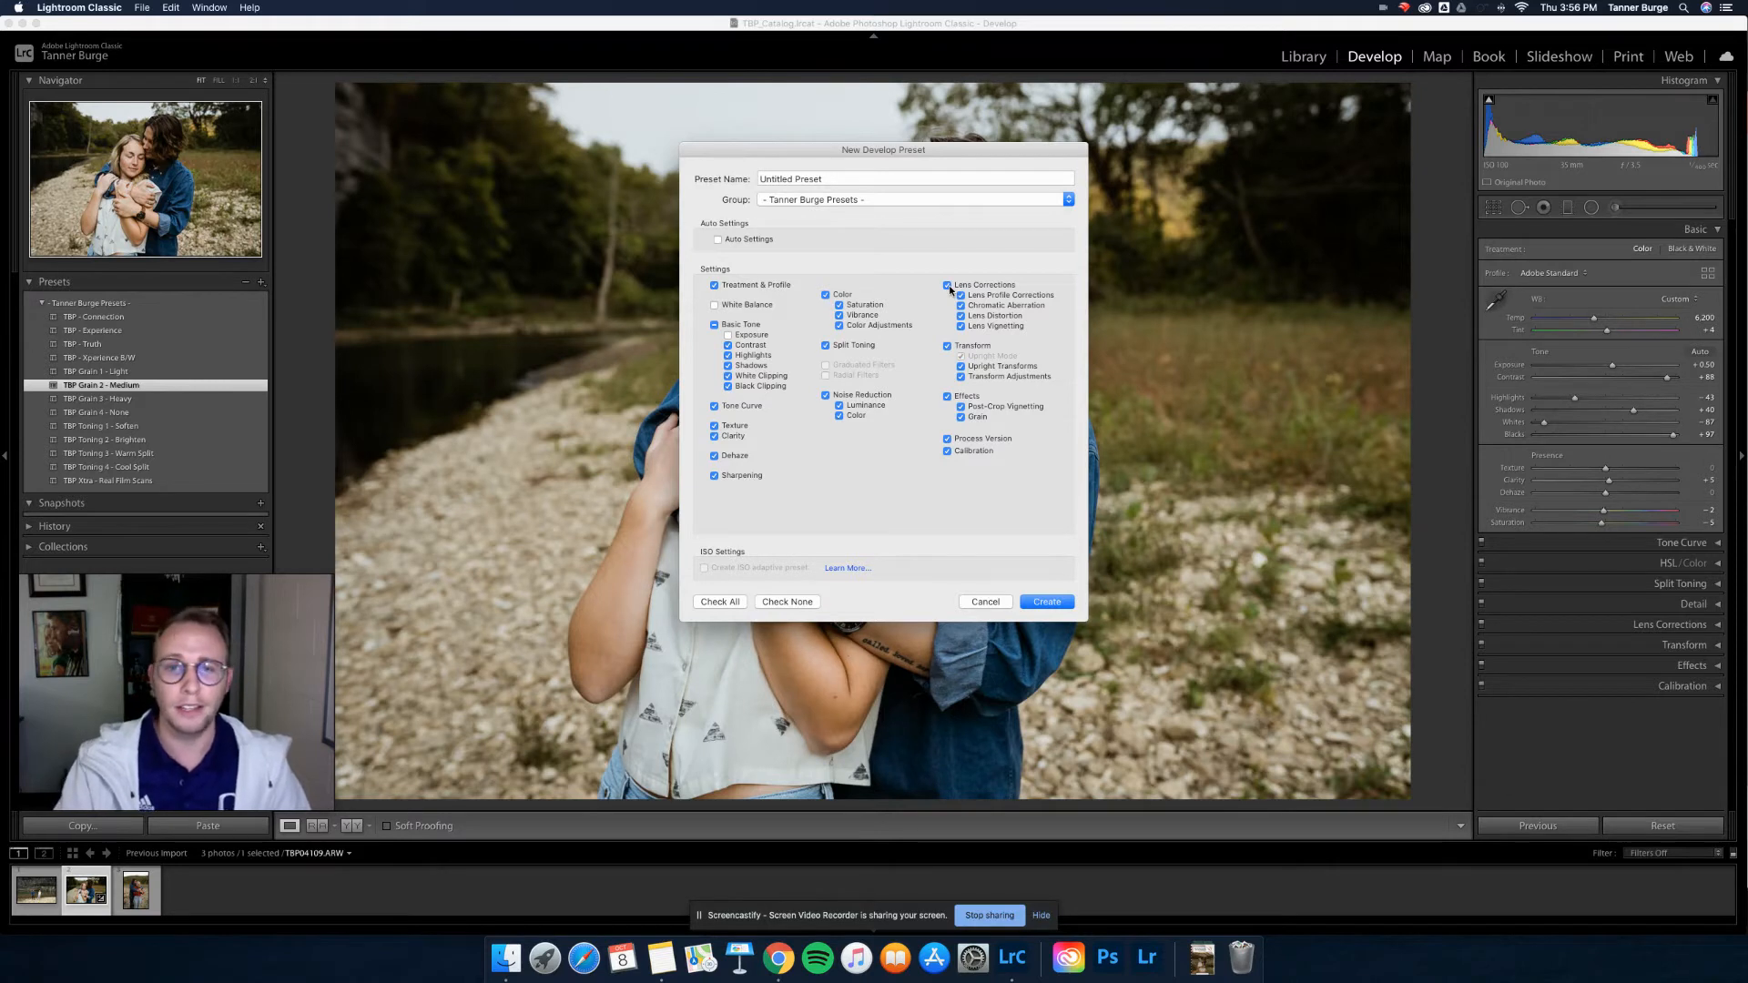
left_click(837, 177)
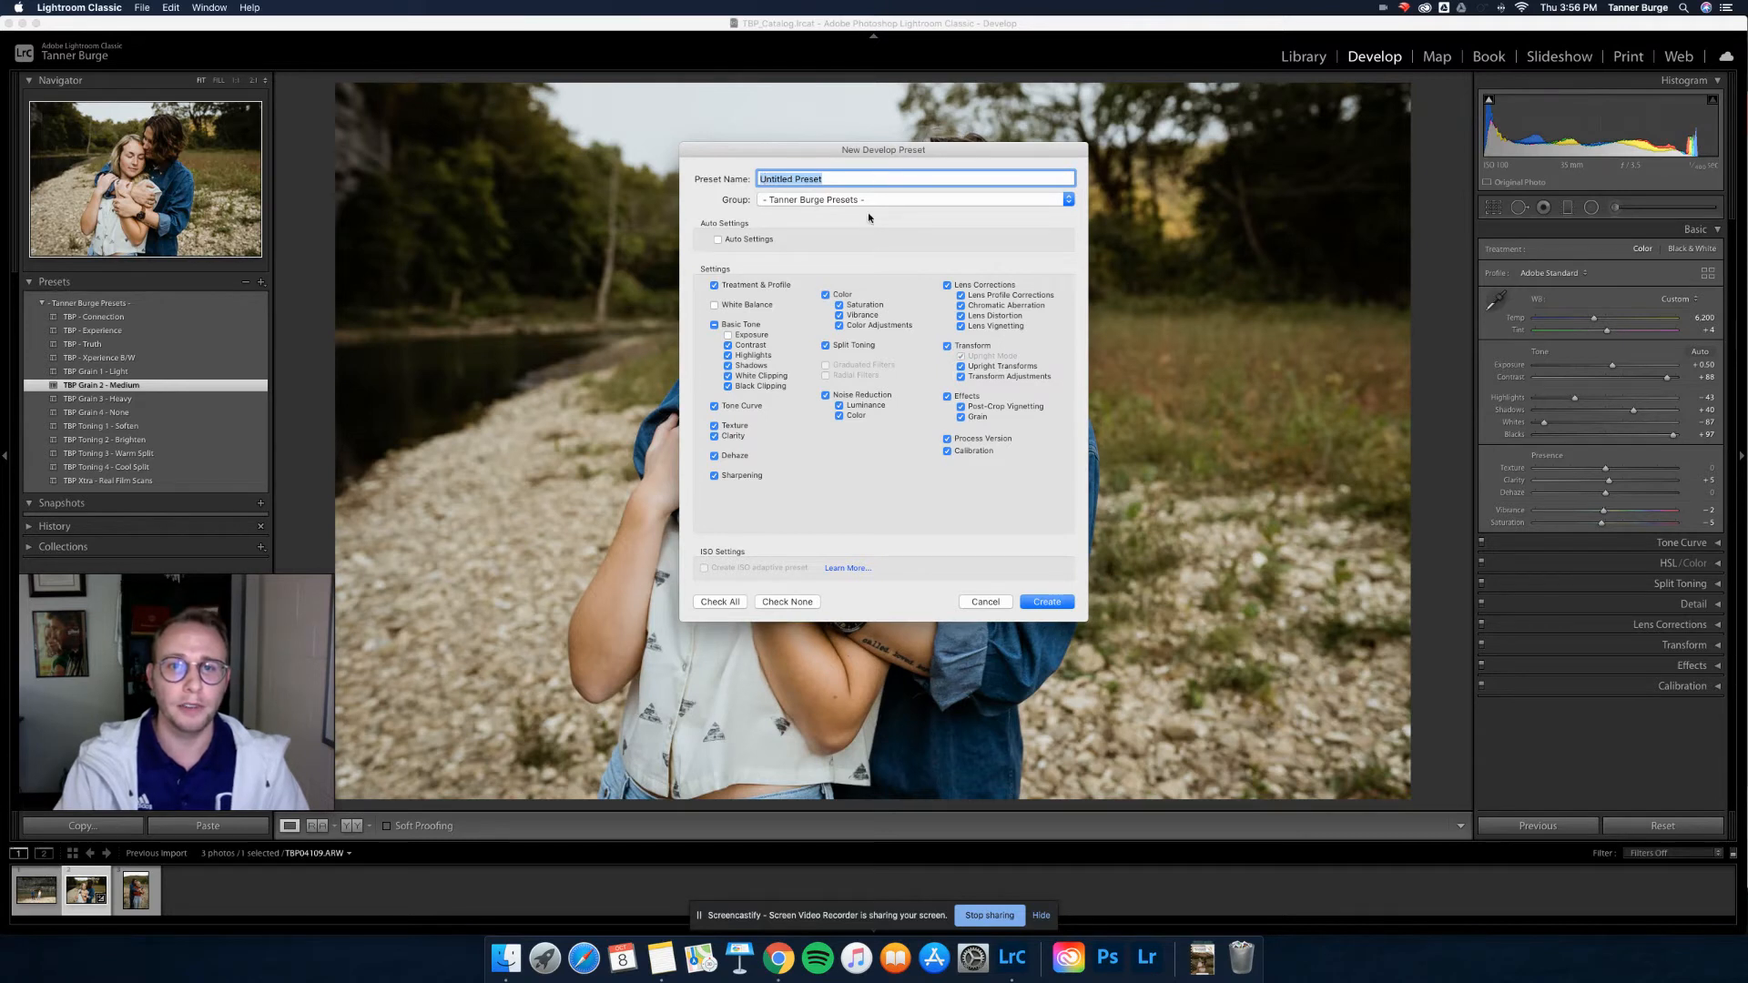
type("TBP -")
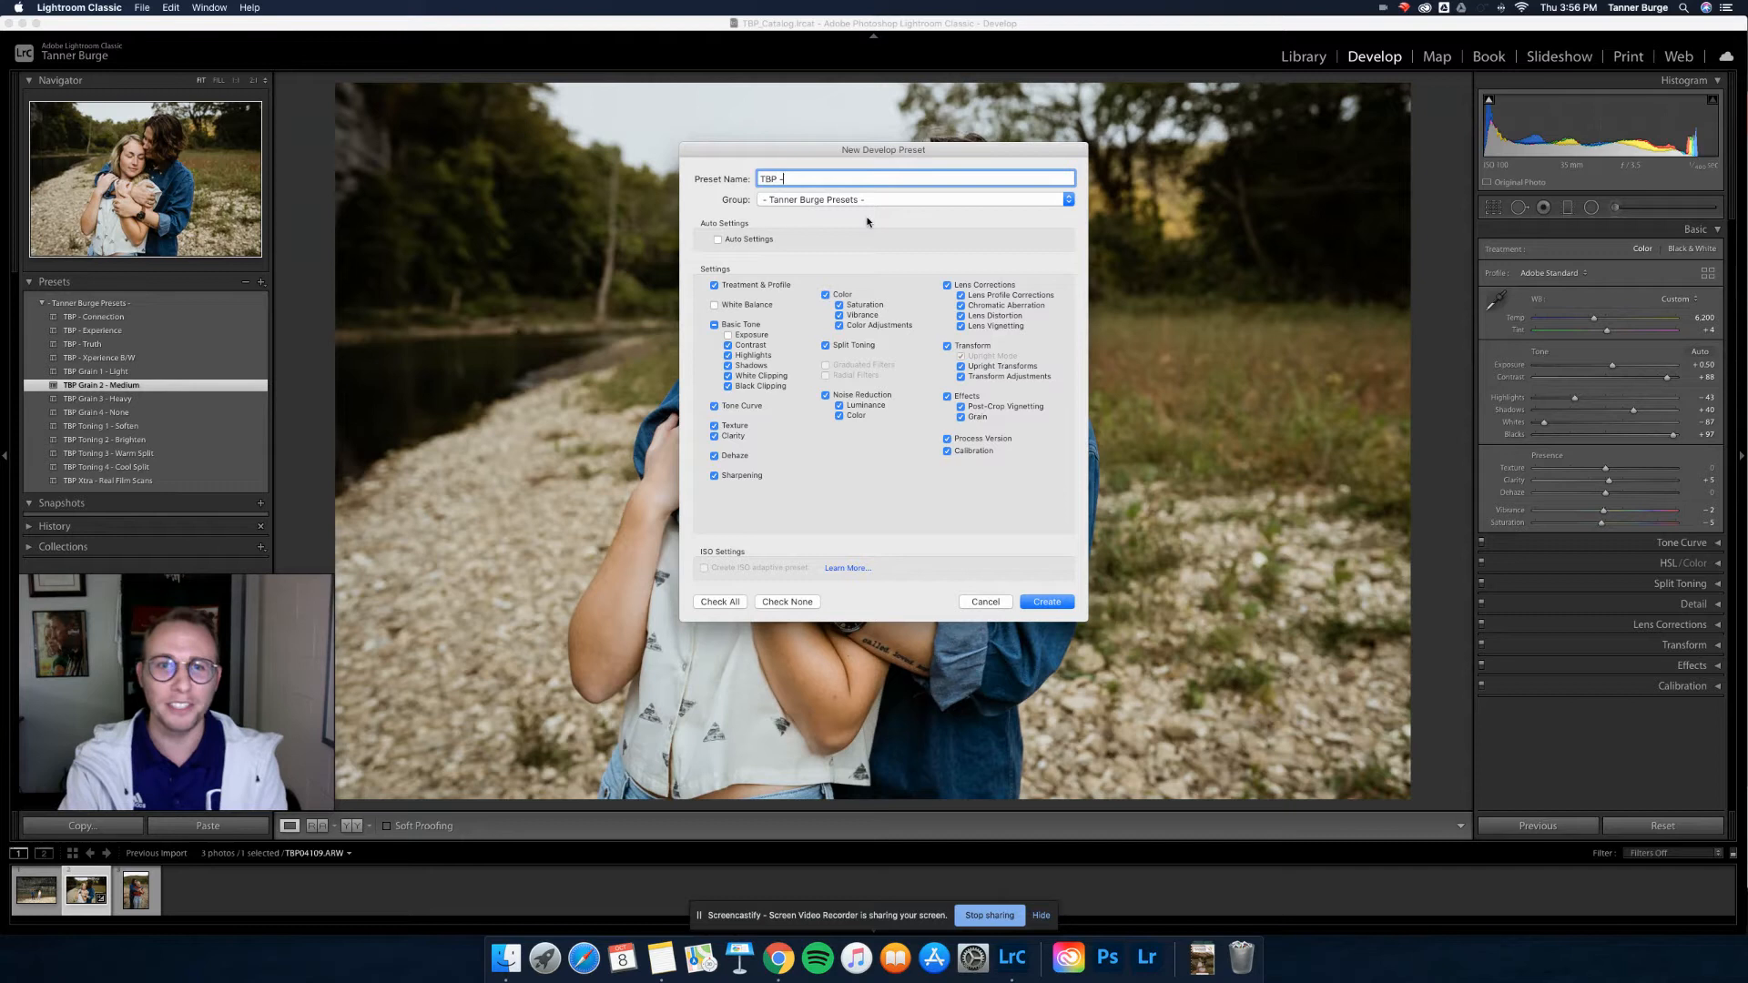
type(" Cool Experience")
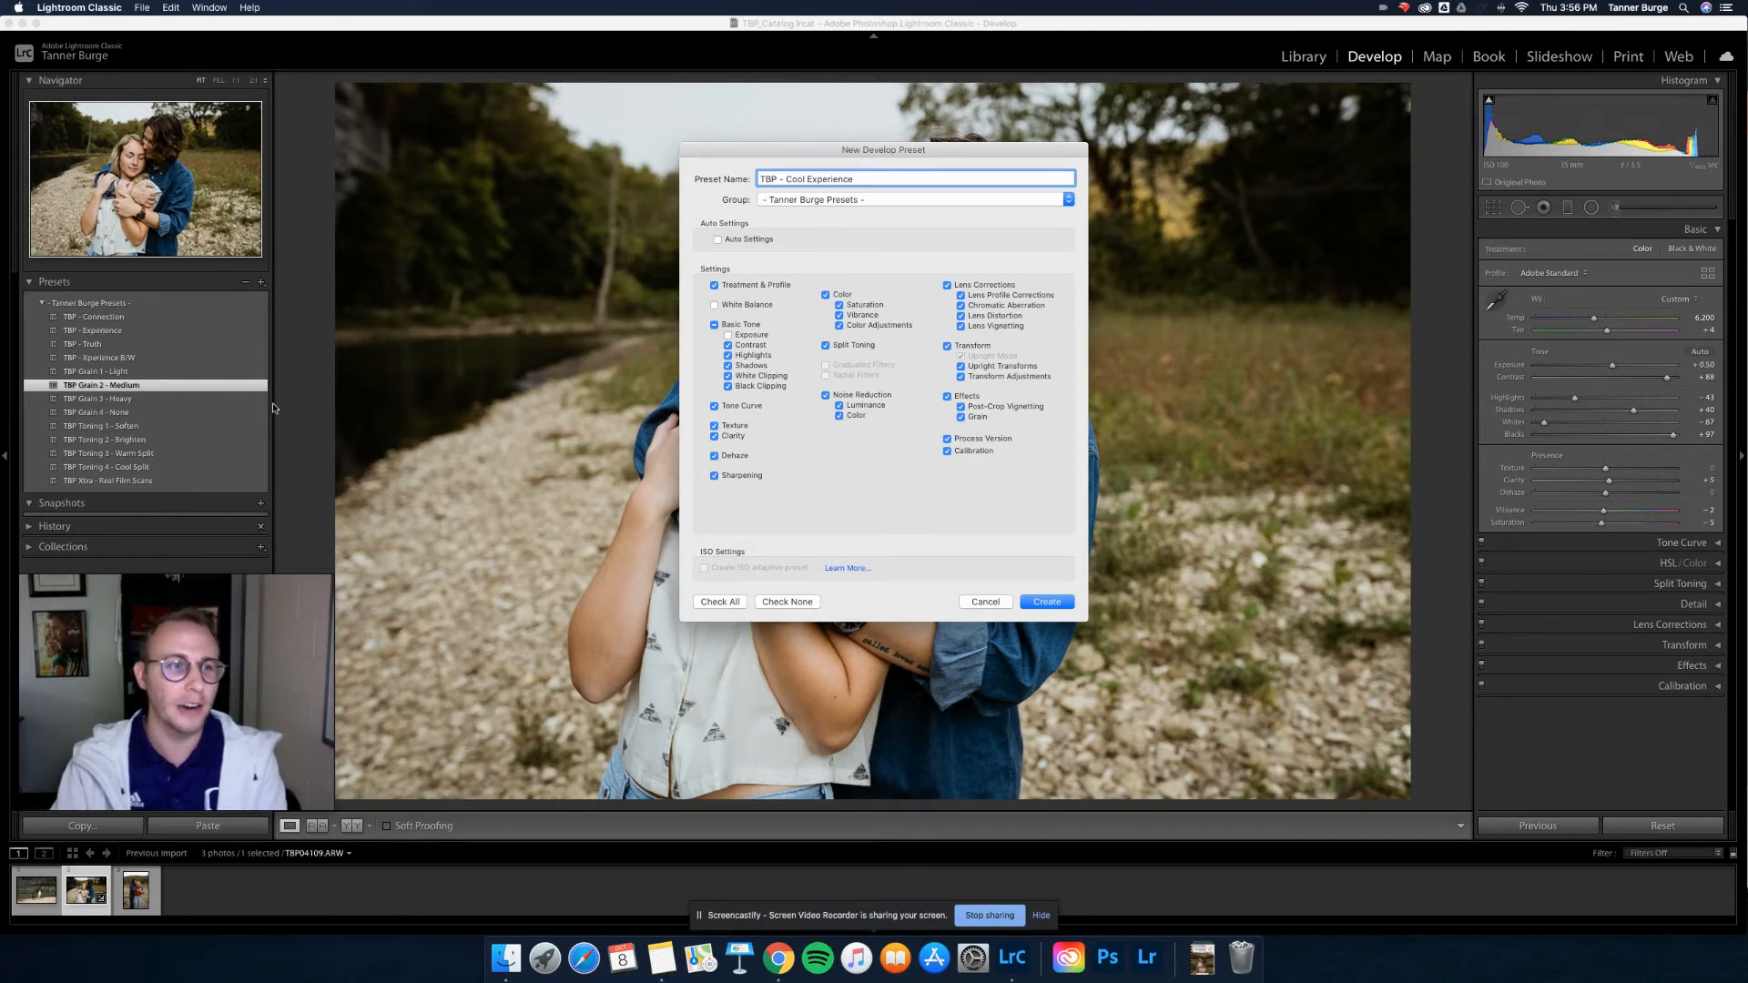
left_click(1044, 603)
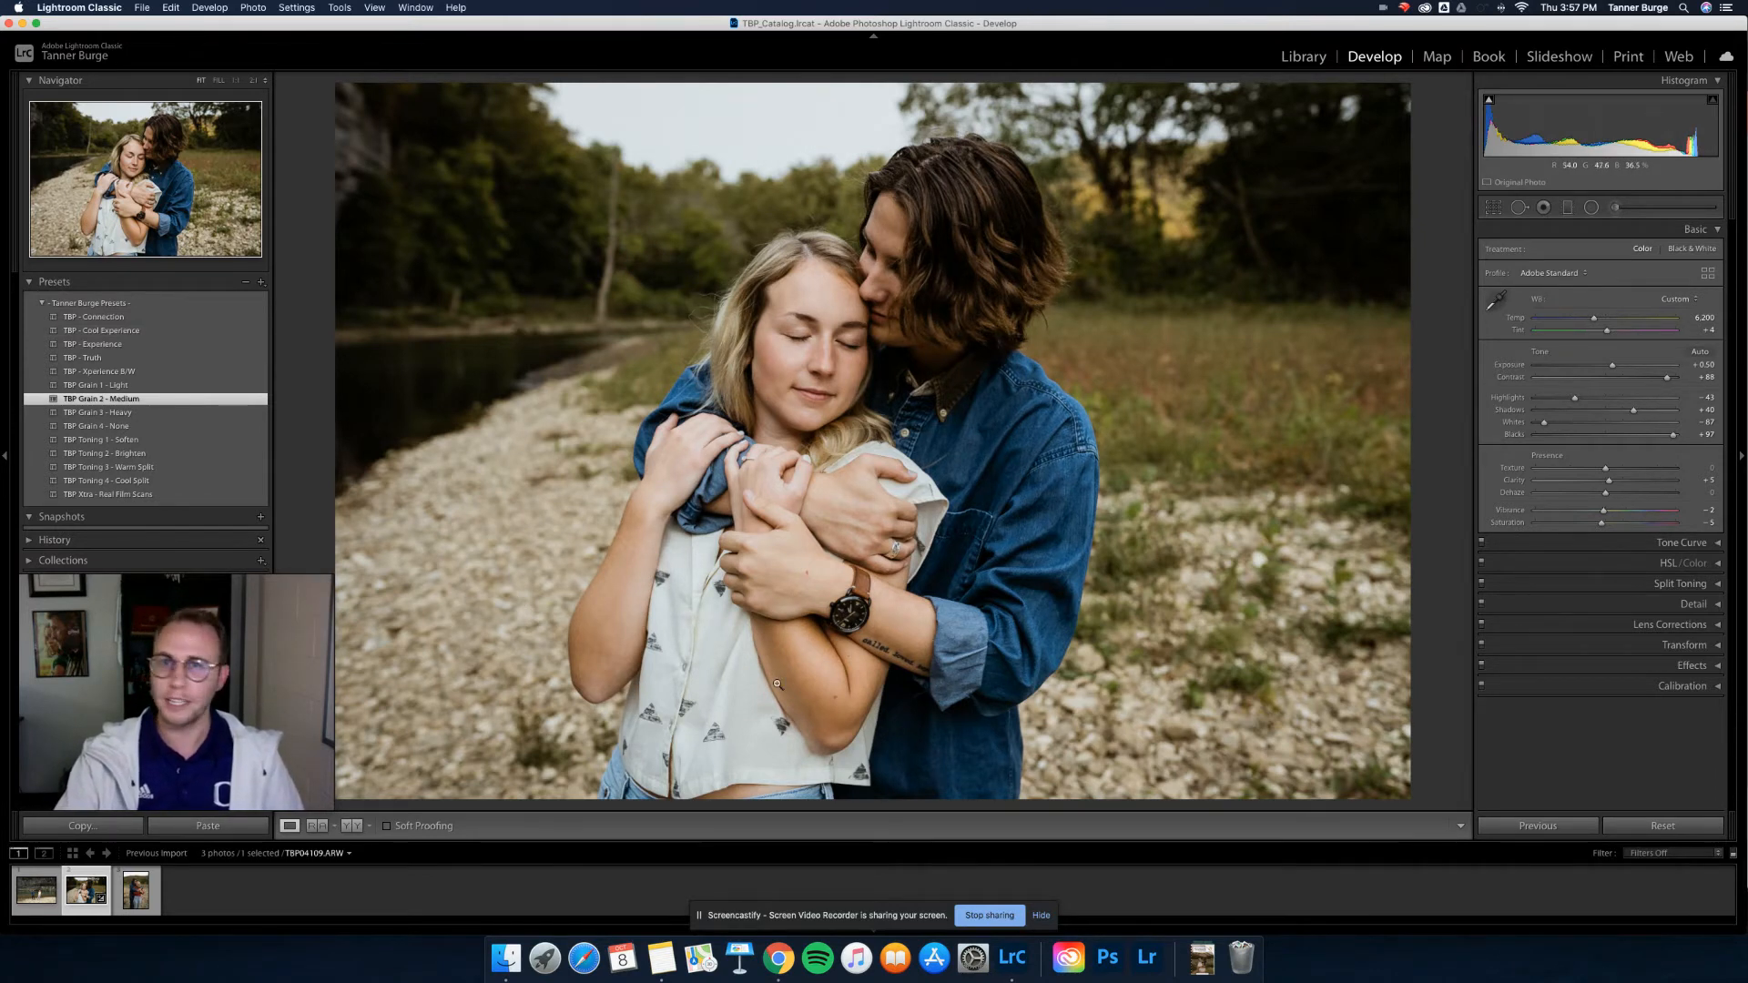
Select the wide photo of the couple by the rock wall and try to auto-straighten it with the crop tool.
left_click(38, 893)
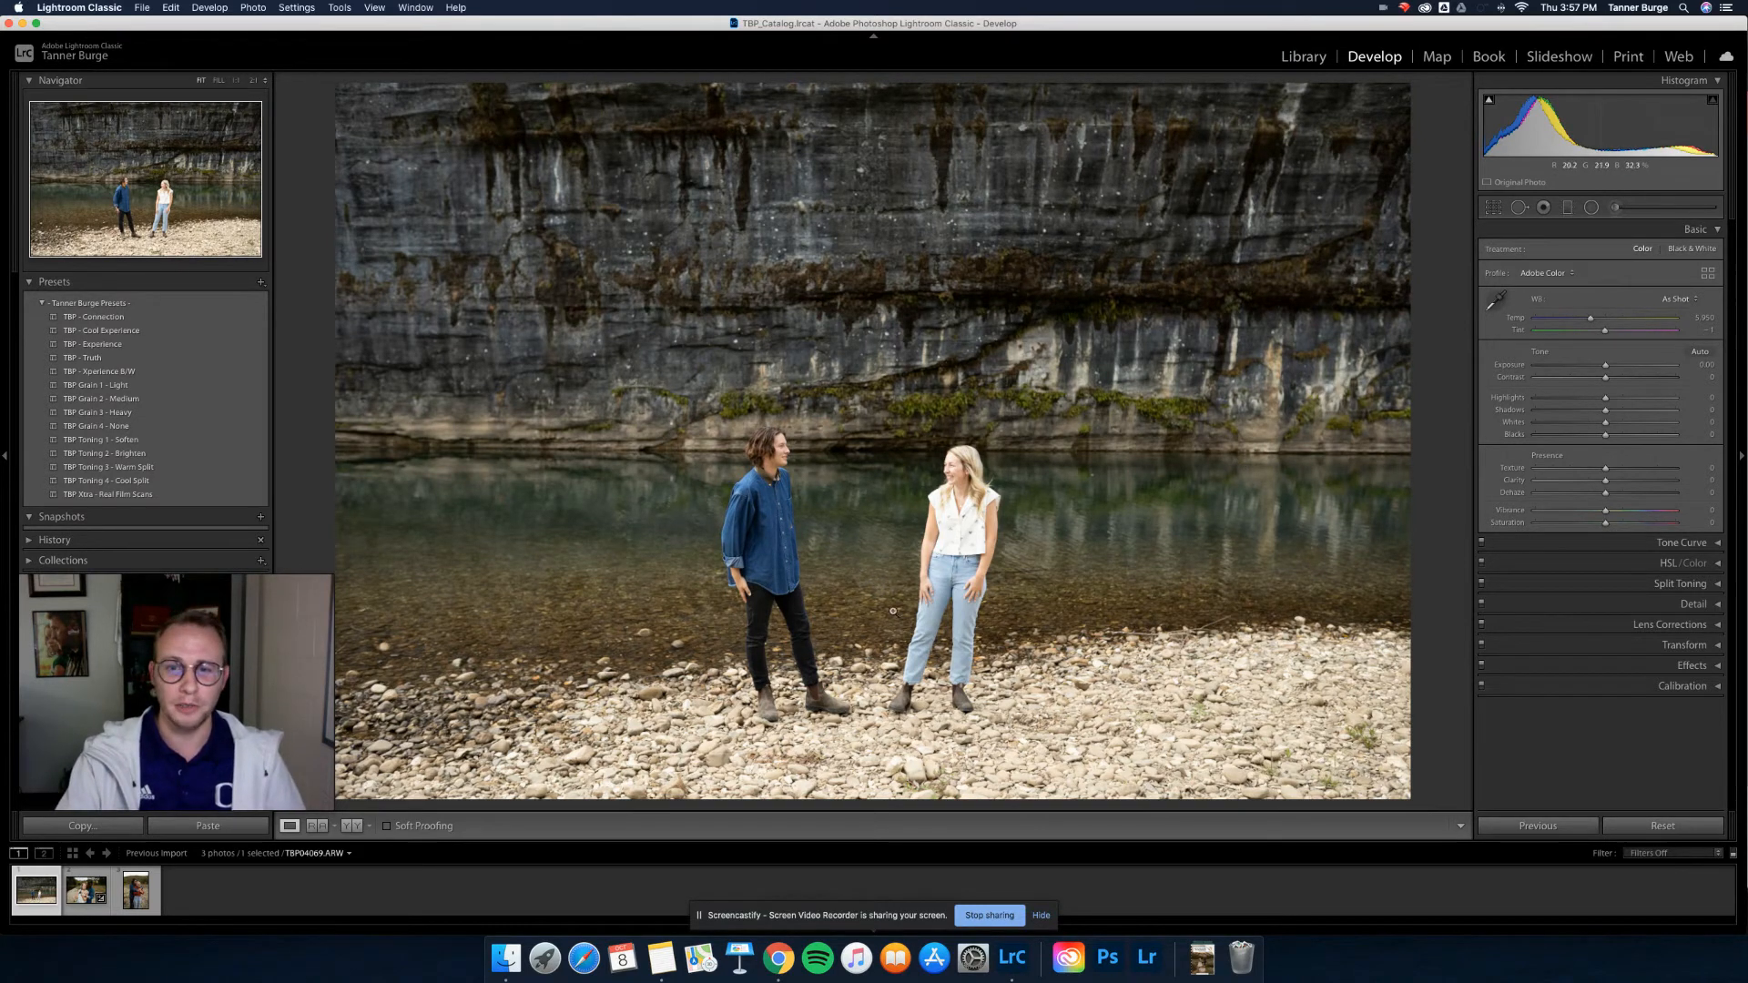
left_click(1493, 207)
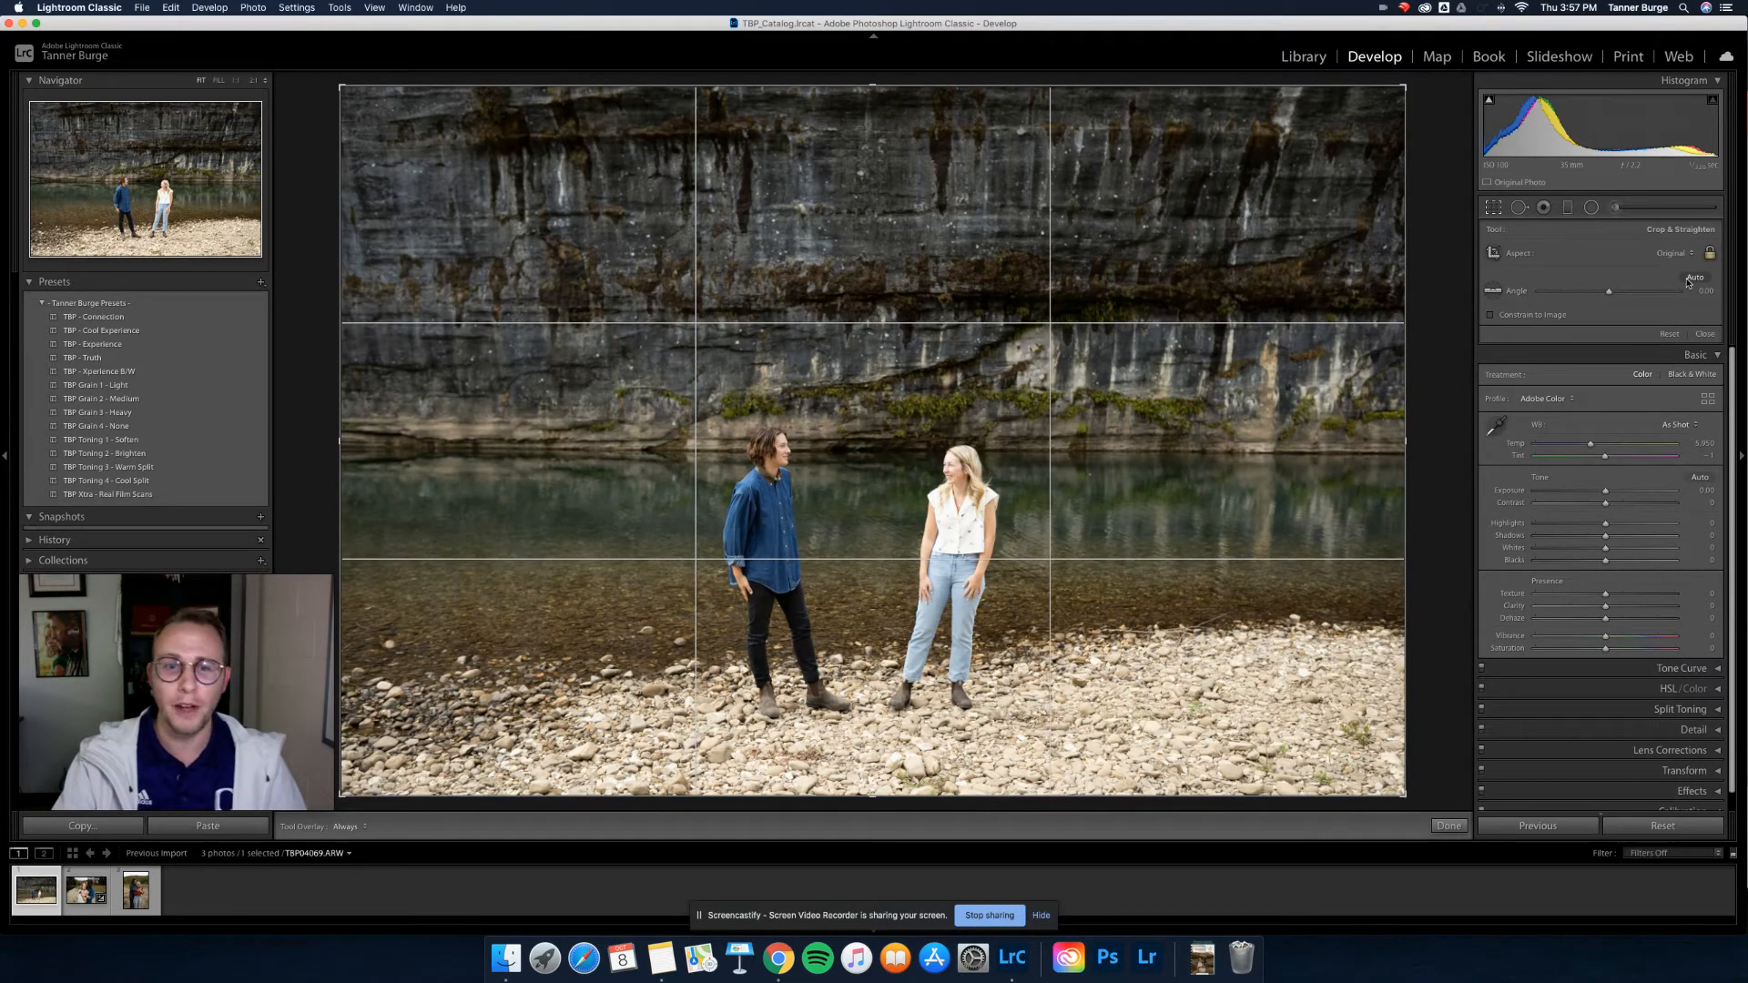
left_click(1691, 279)
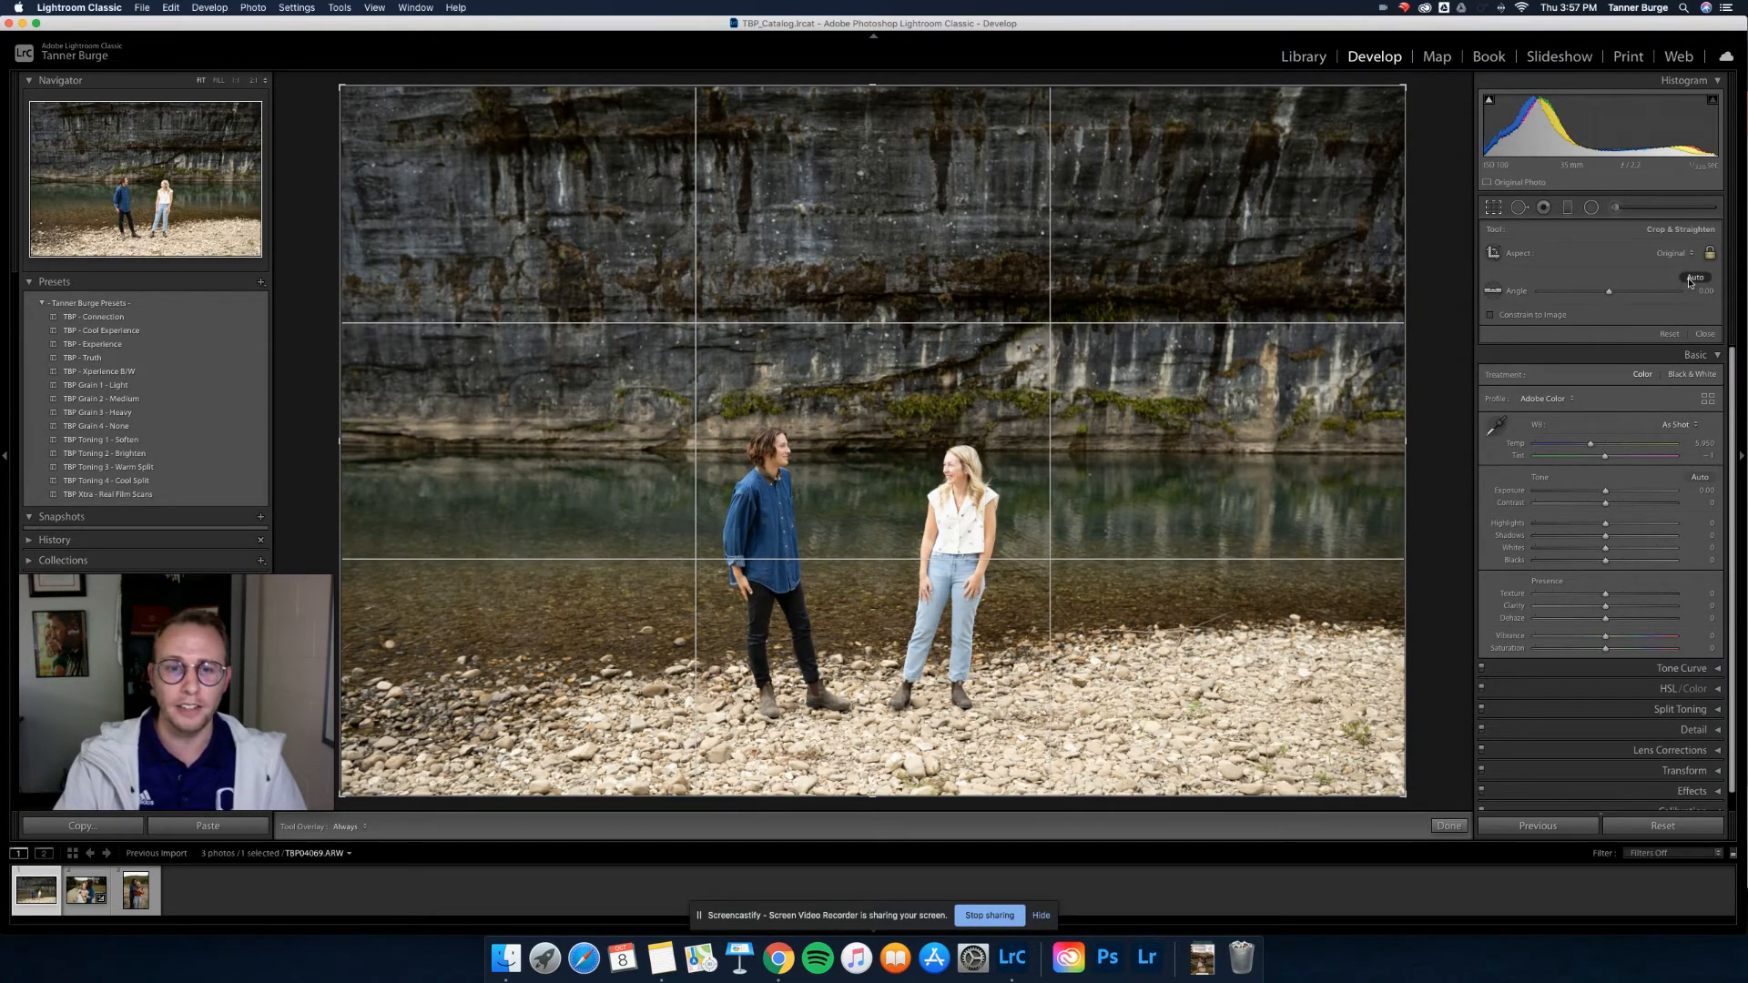
left_click(1498, 211)
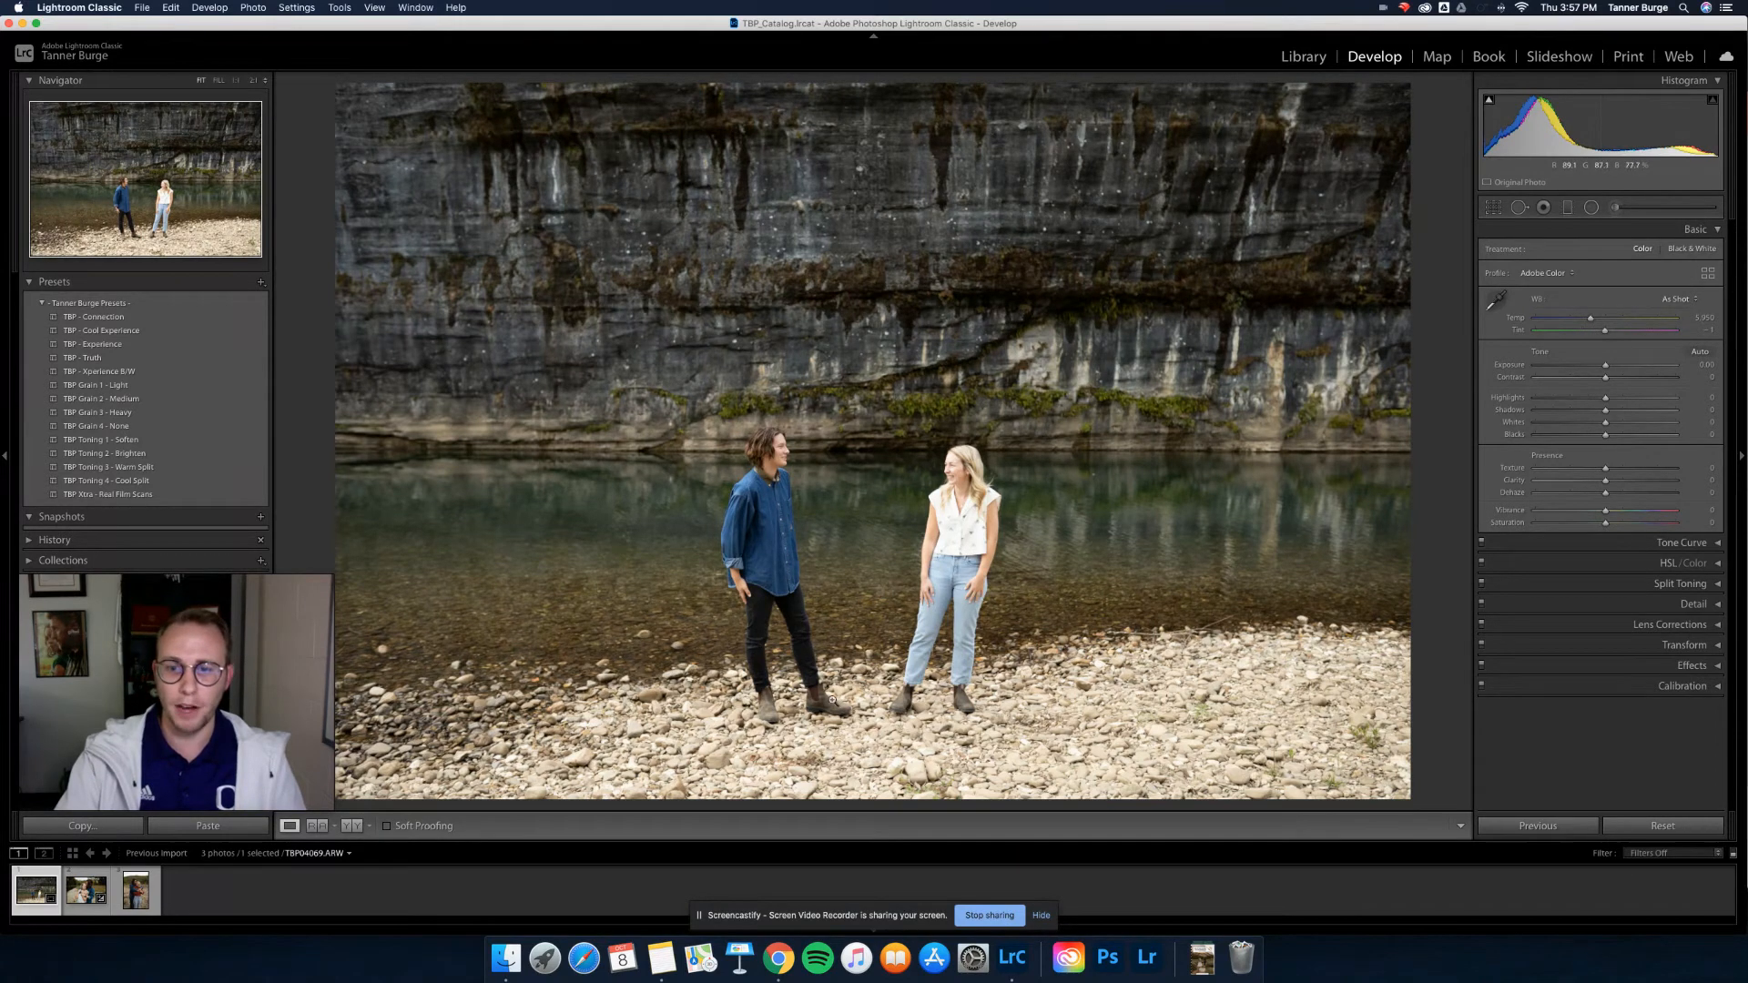
Add a Burn (Darken) graduated filter with highlights at about -15, running from the pebble shore up to the cliff and centred near the waterline.
left_click(1567, 209)
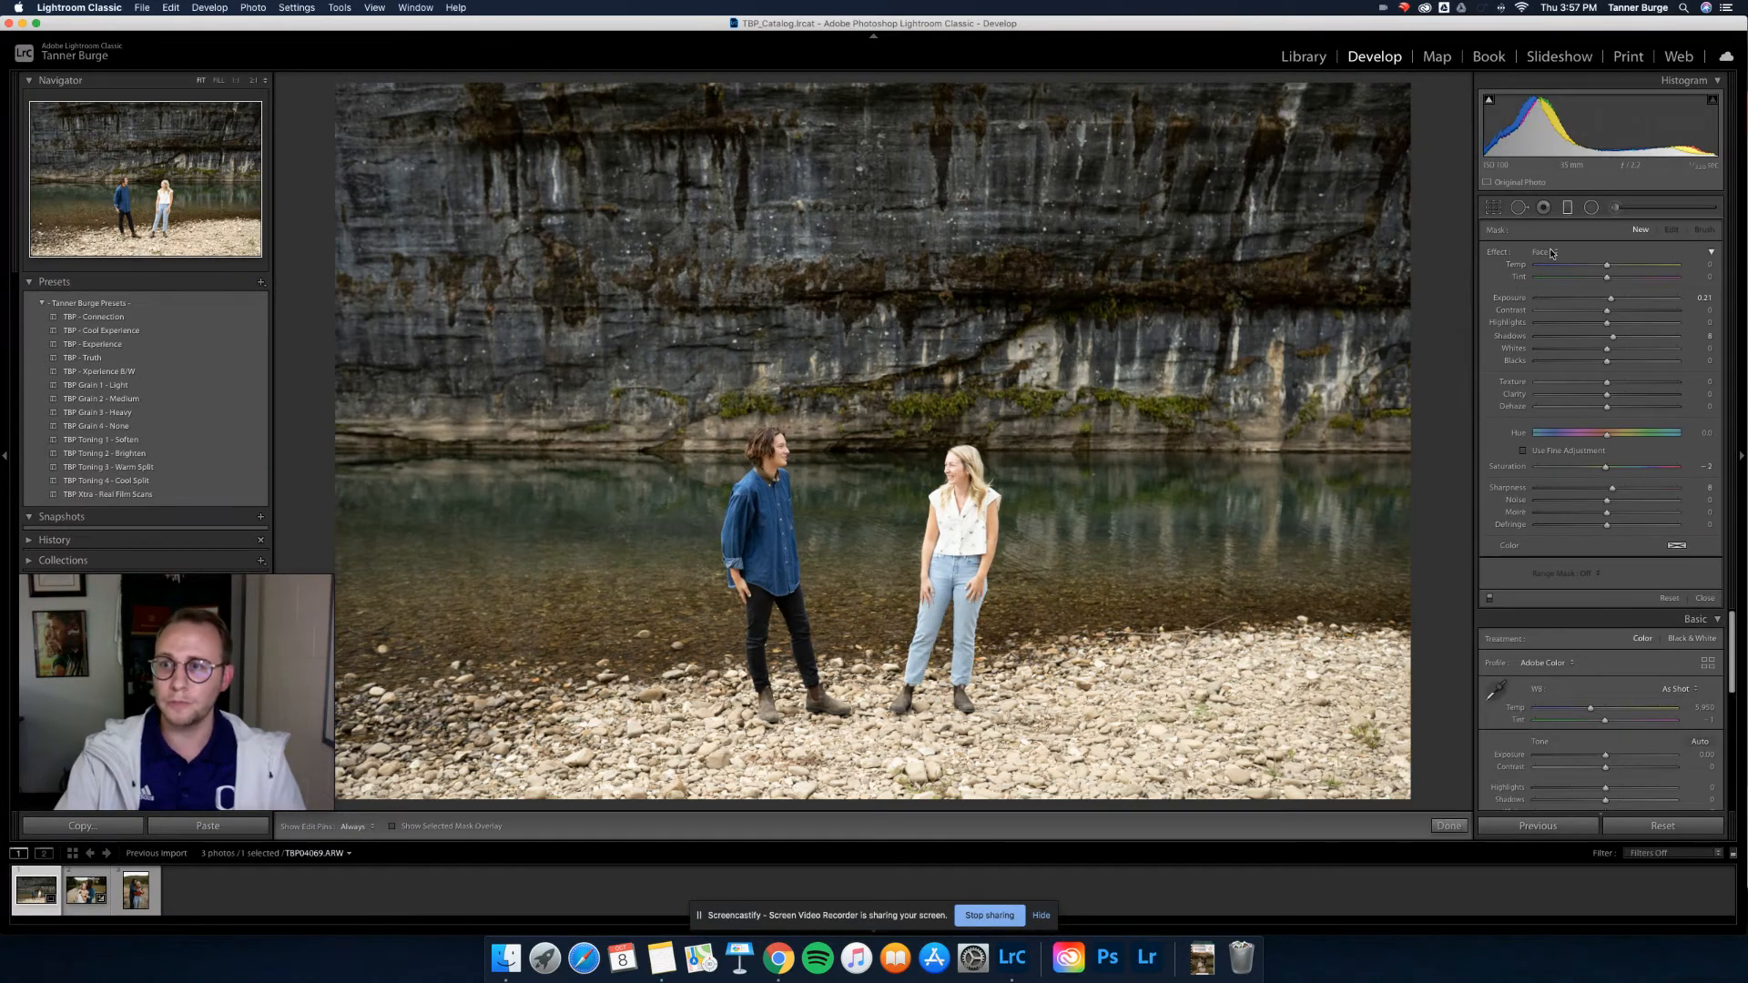
left_click(1552, 253)
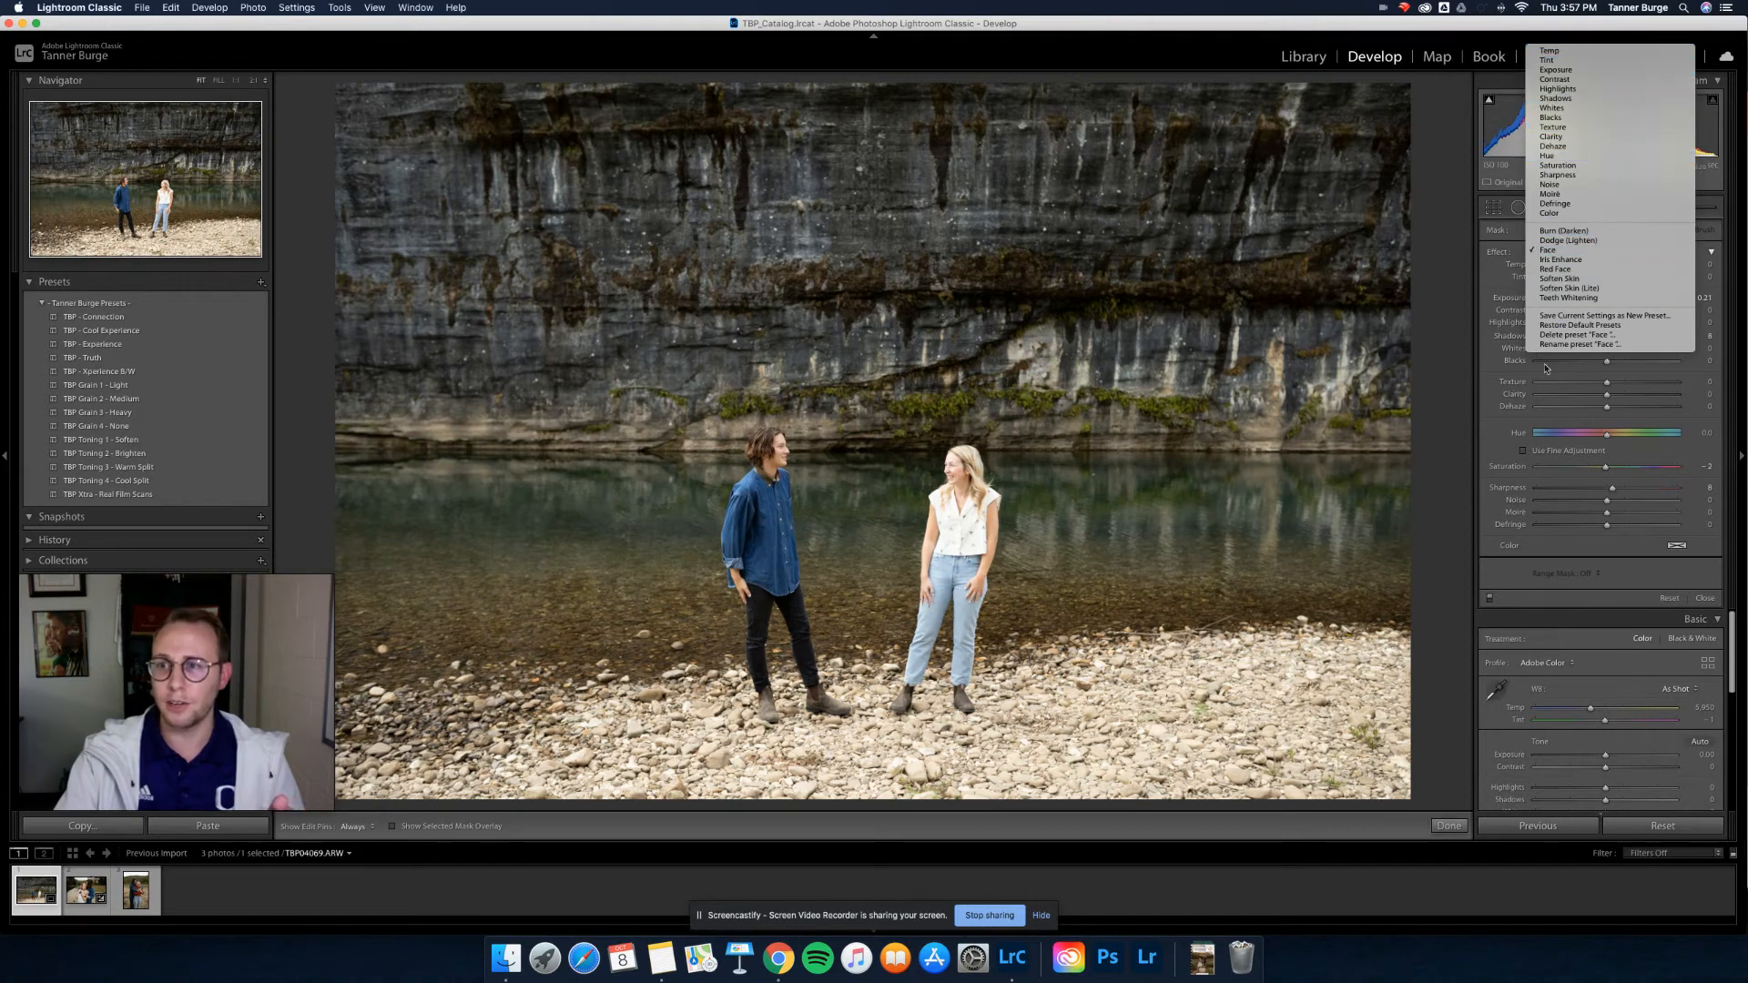
left_click(1581, 233)
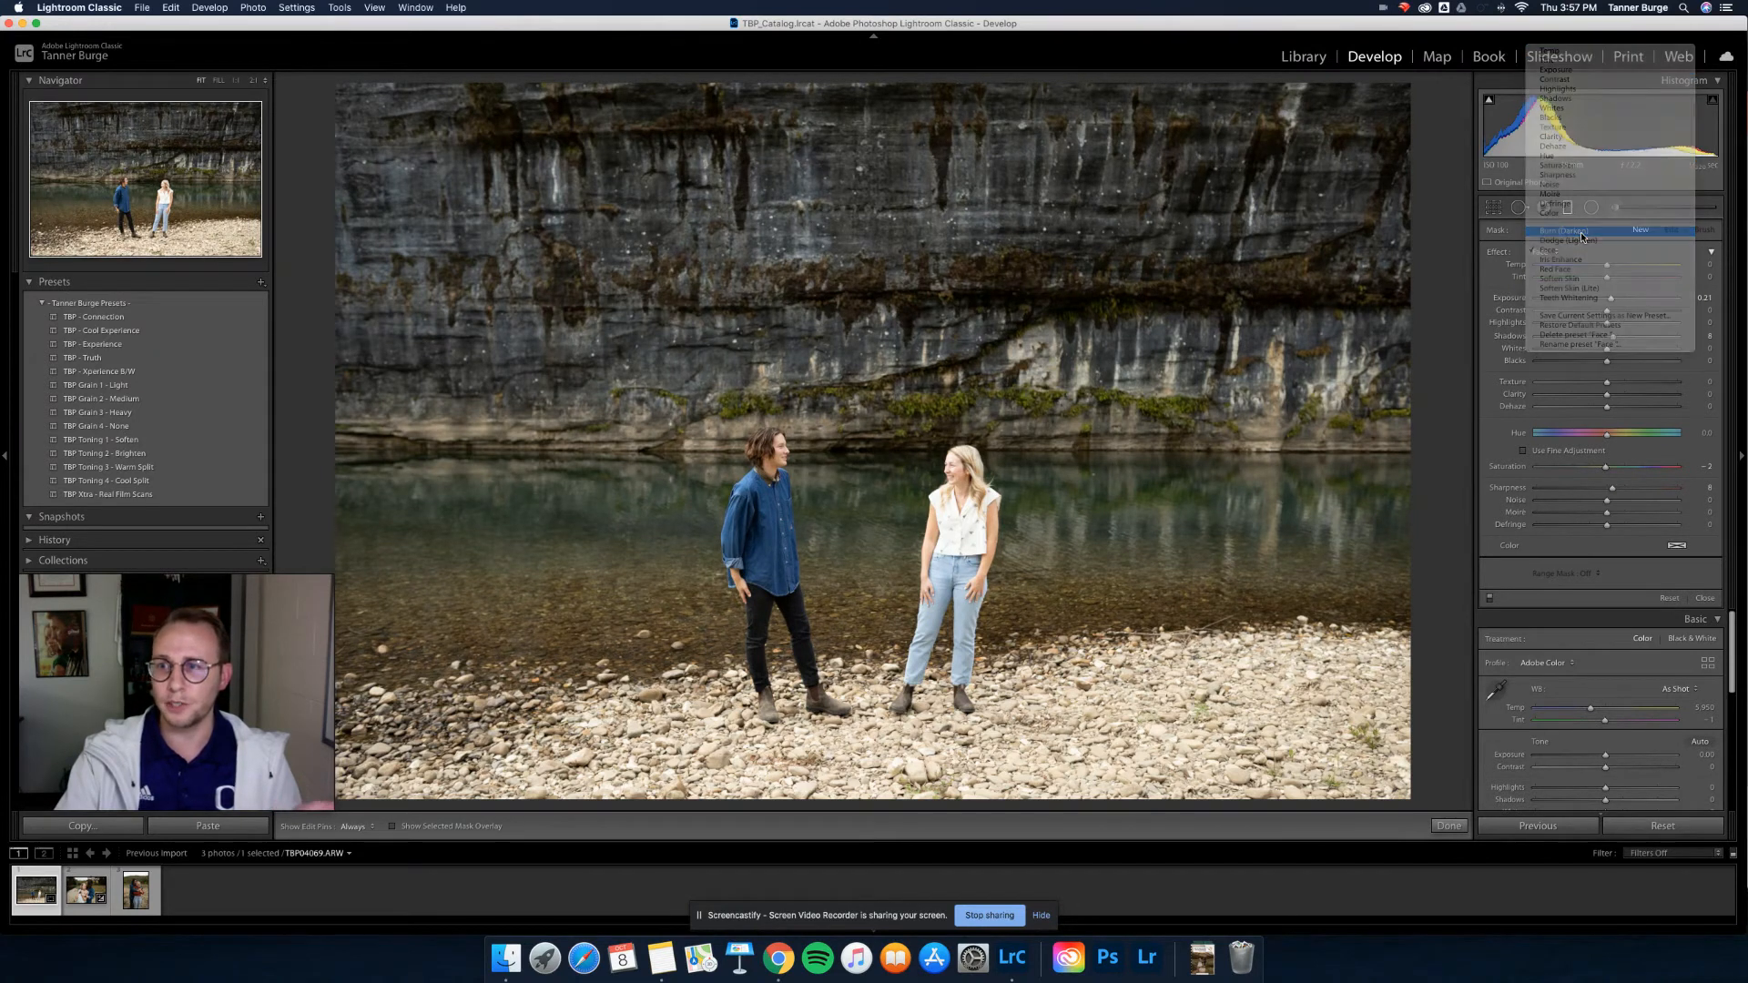
left_click_drag(1606, 322, 1597, 328)
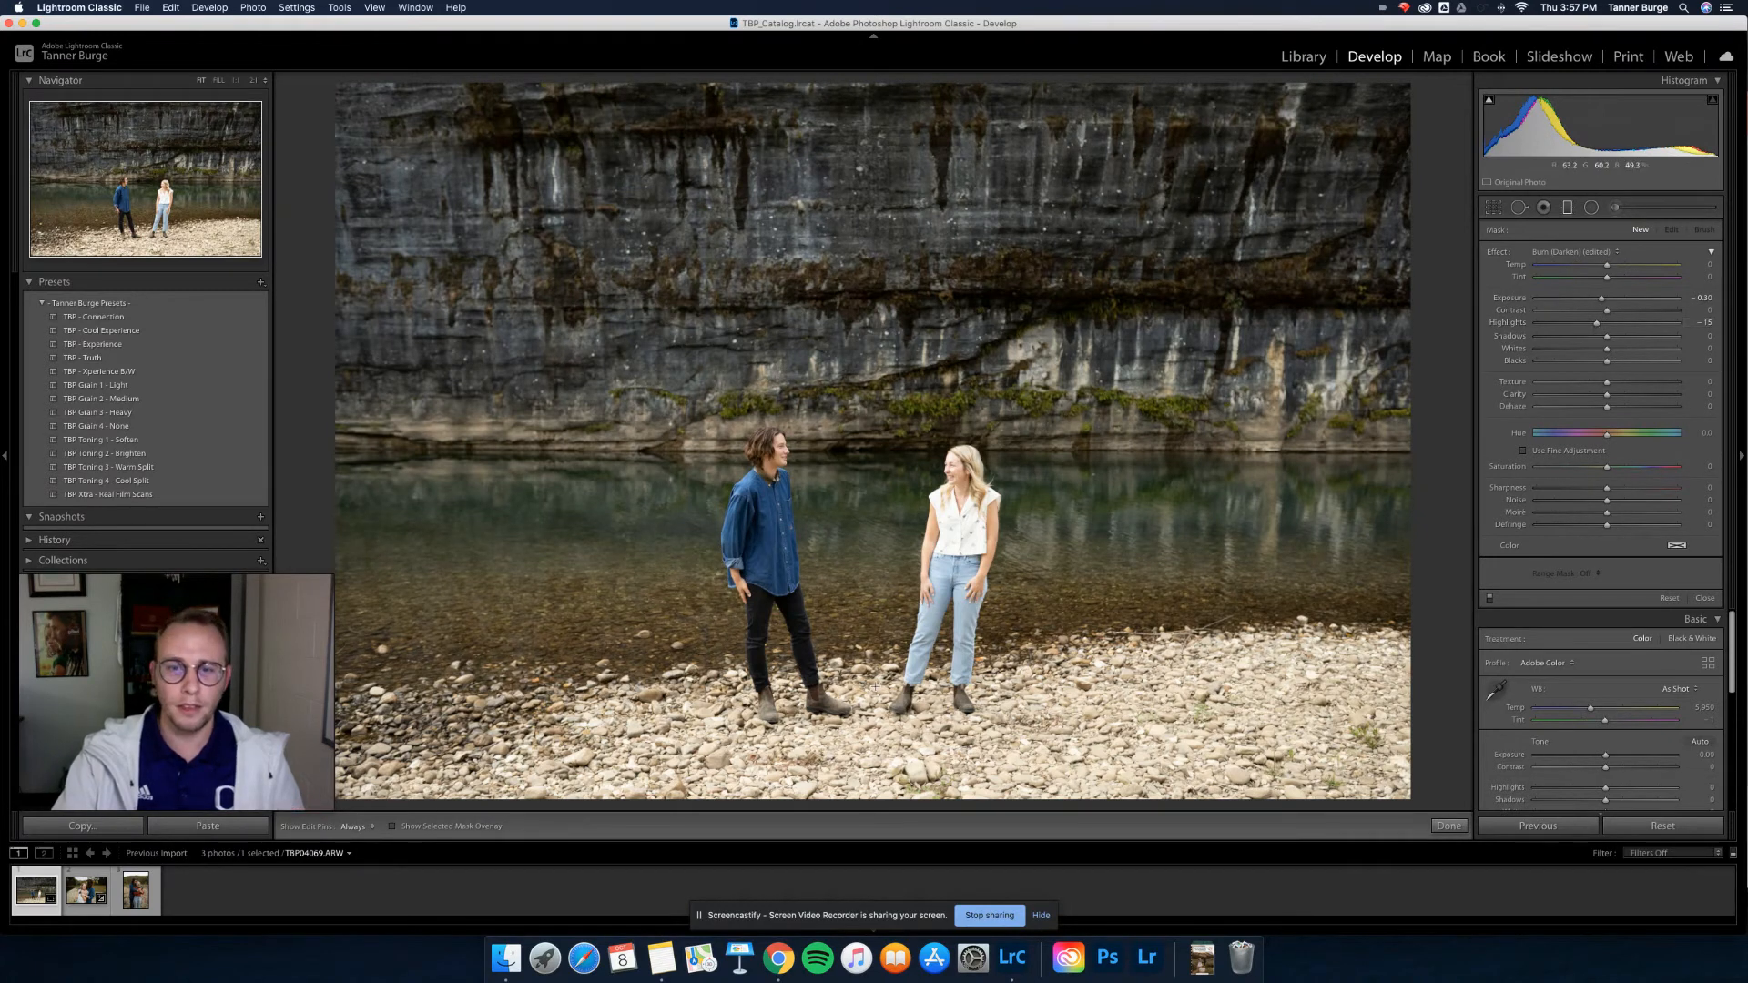
left_click_drag(872, 688, 872, 270)
left_click_drag(874, 487, 863, 440)
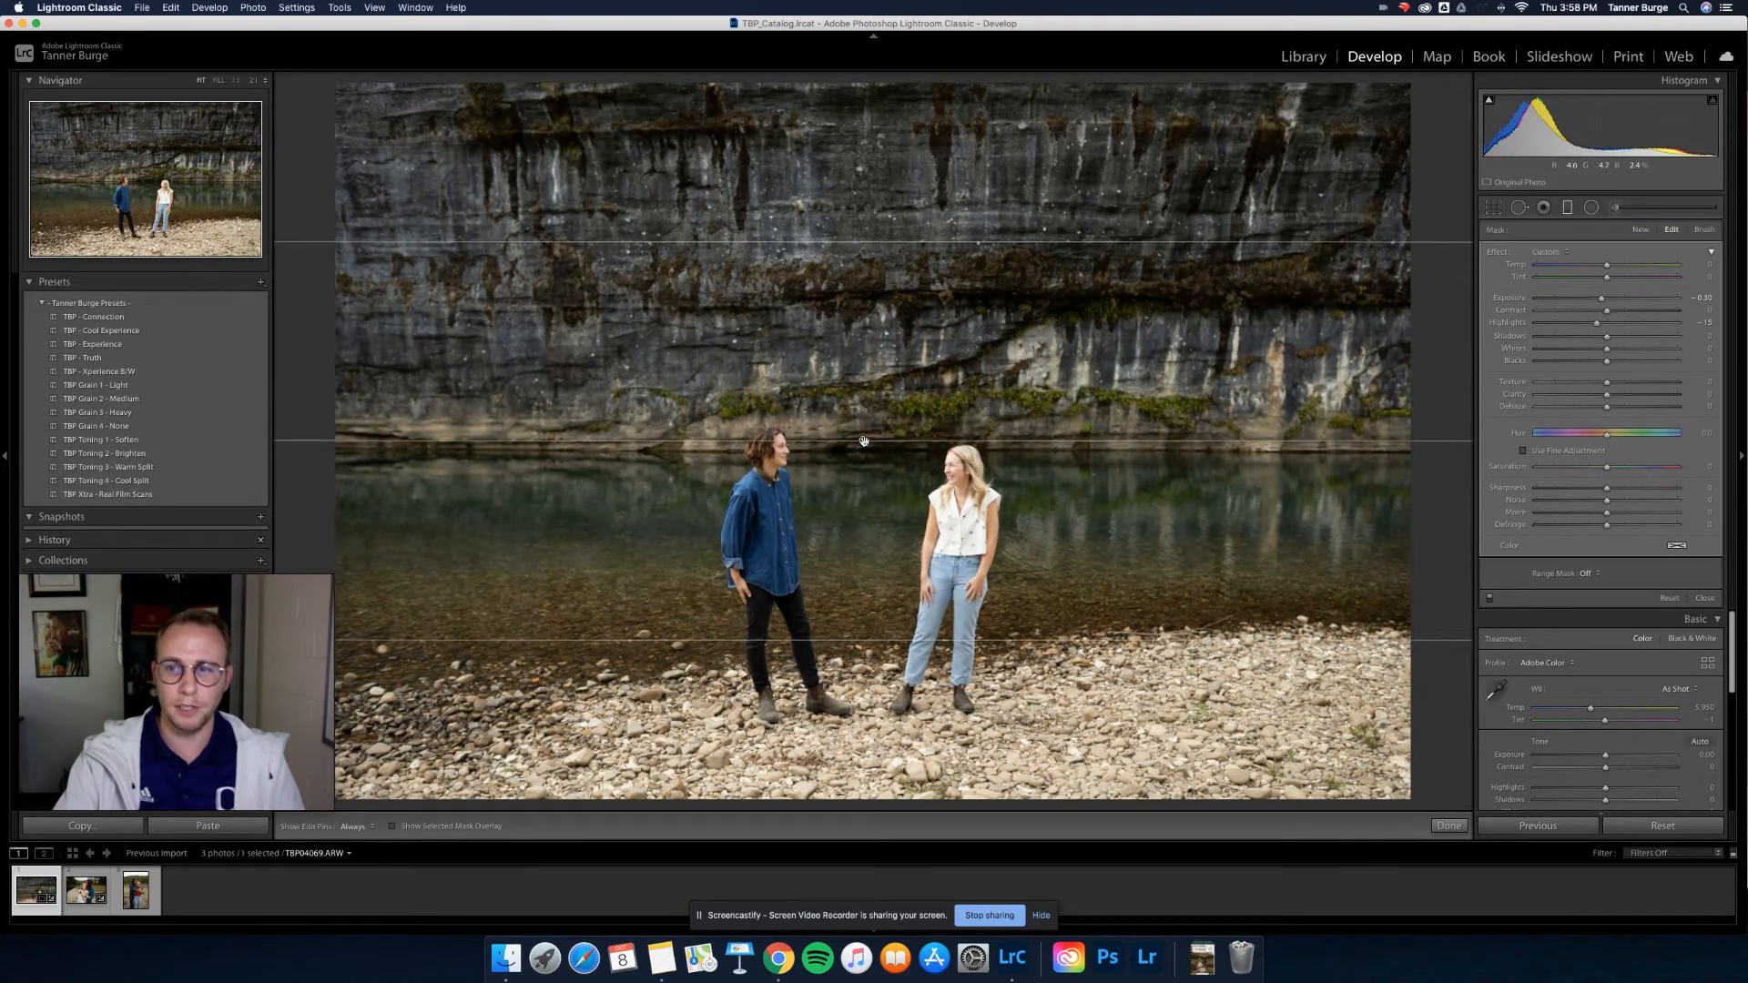
Compare the wide photo with the graduated filter switched off and on, leaving it switched on.
left_click(1490, 599)
left_click(1490, 599)
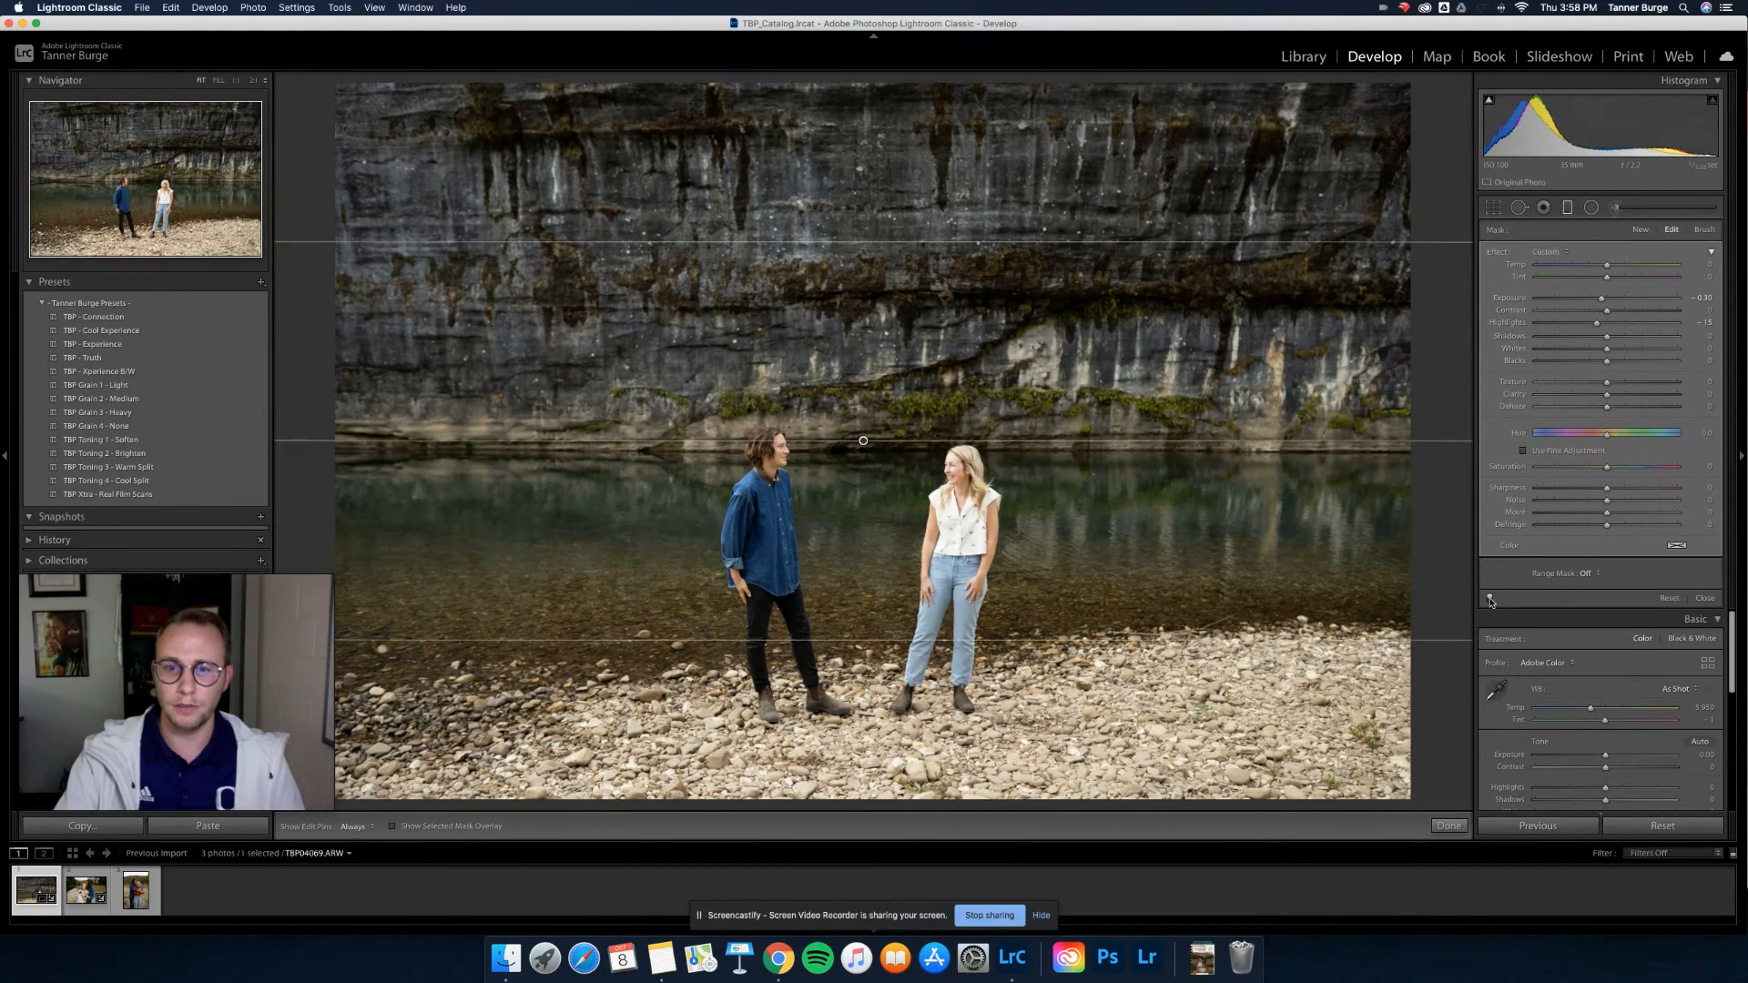
left_click(1490, 599)
left_click(1490, 599)
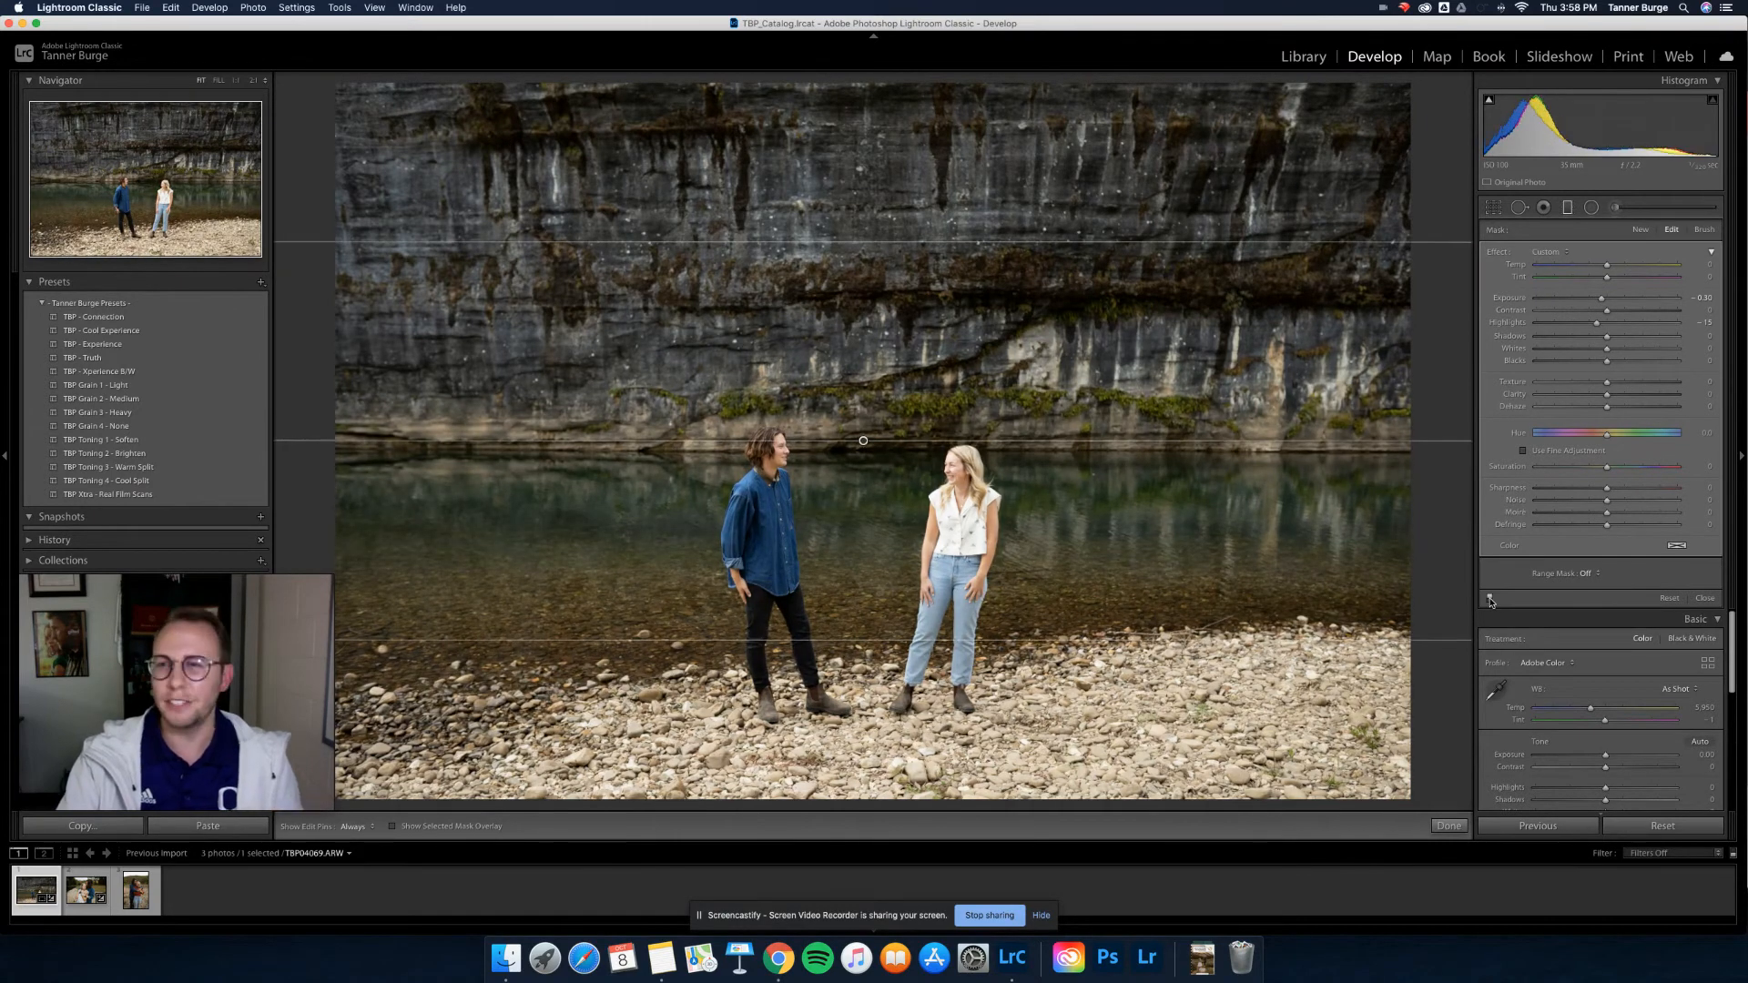
Apply the "TBP - Cool Experience" preset to the wide photo and compare it with its unedited version.
left_click(1566, 208)
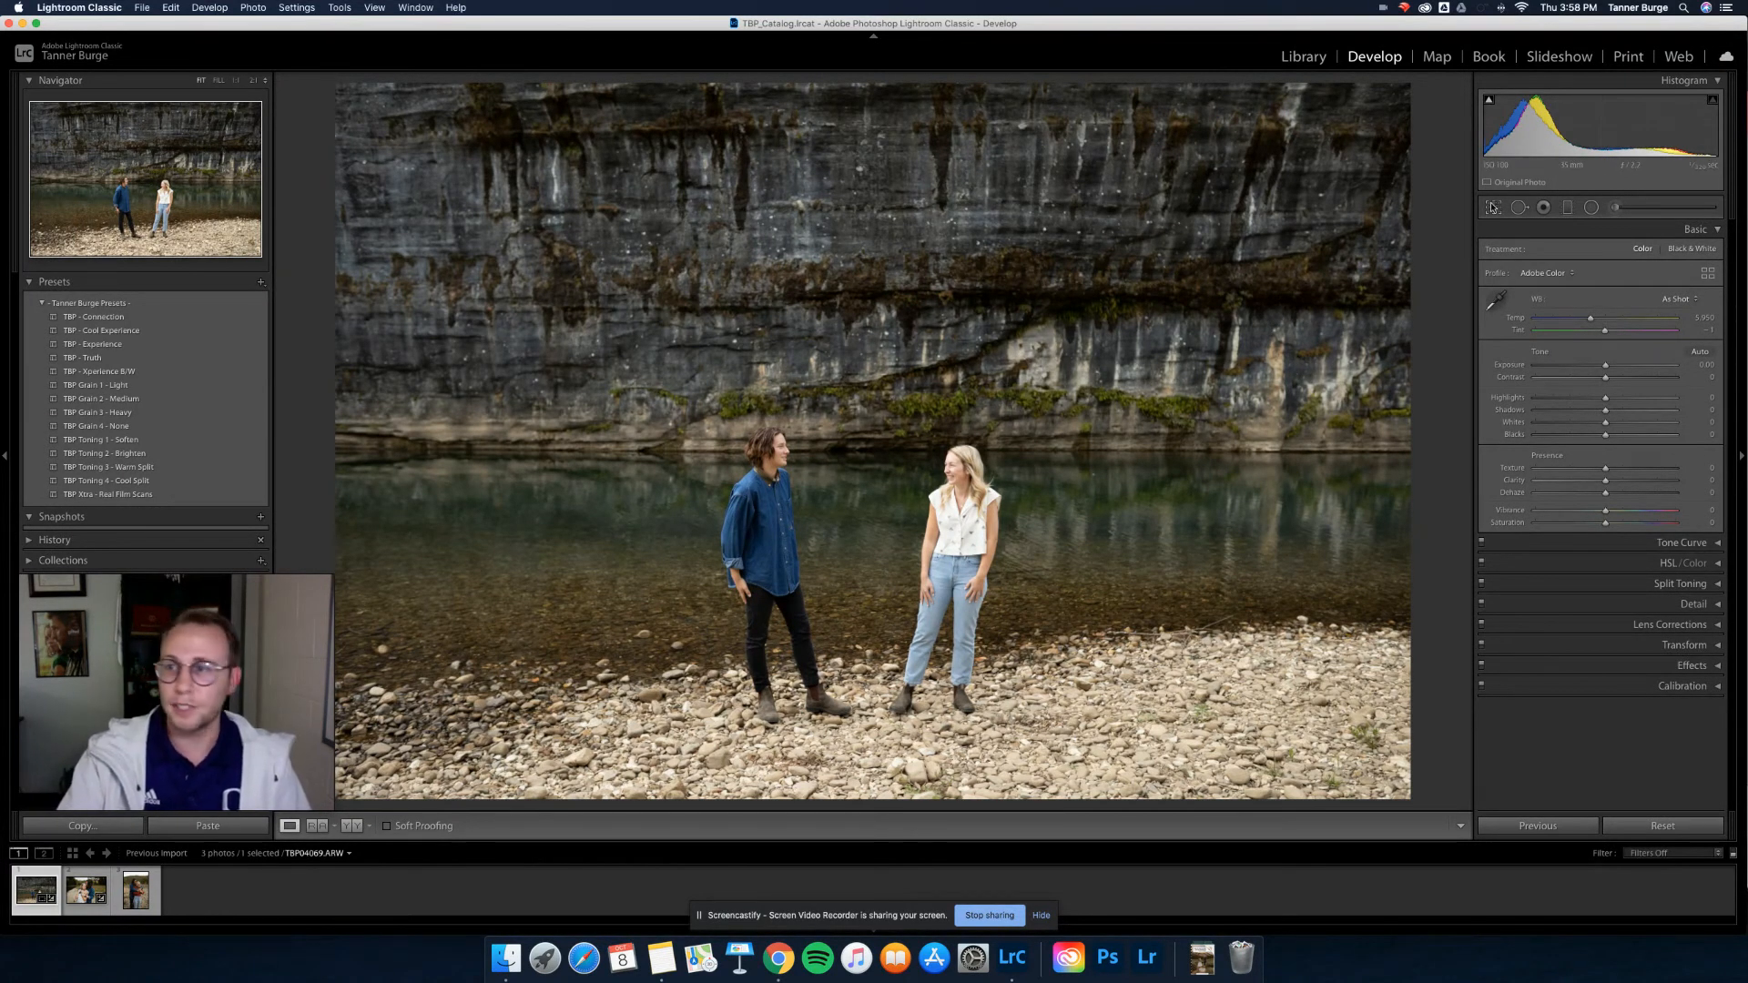
left_click(161, 333)
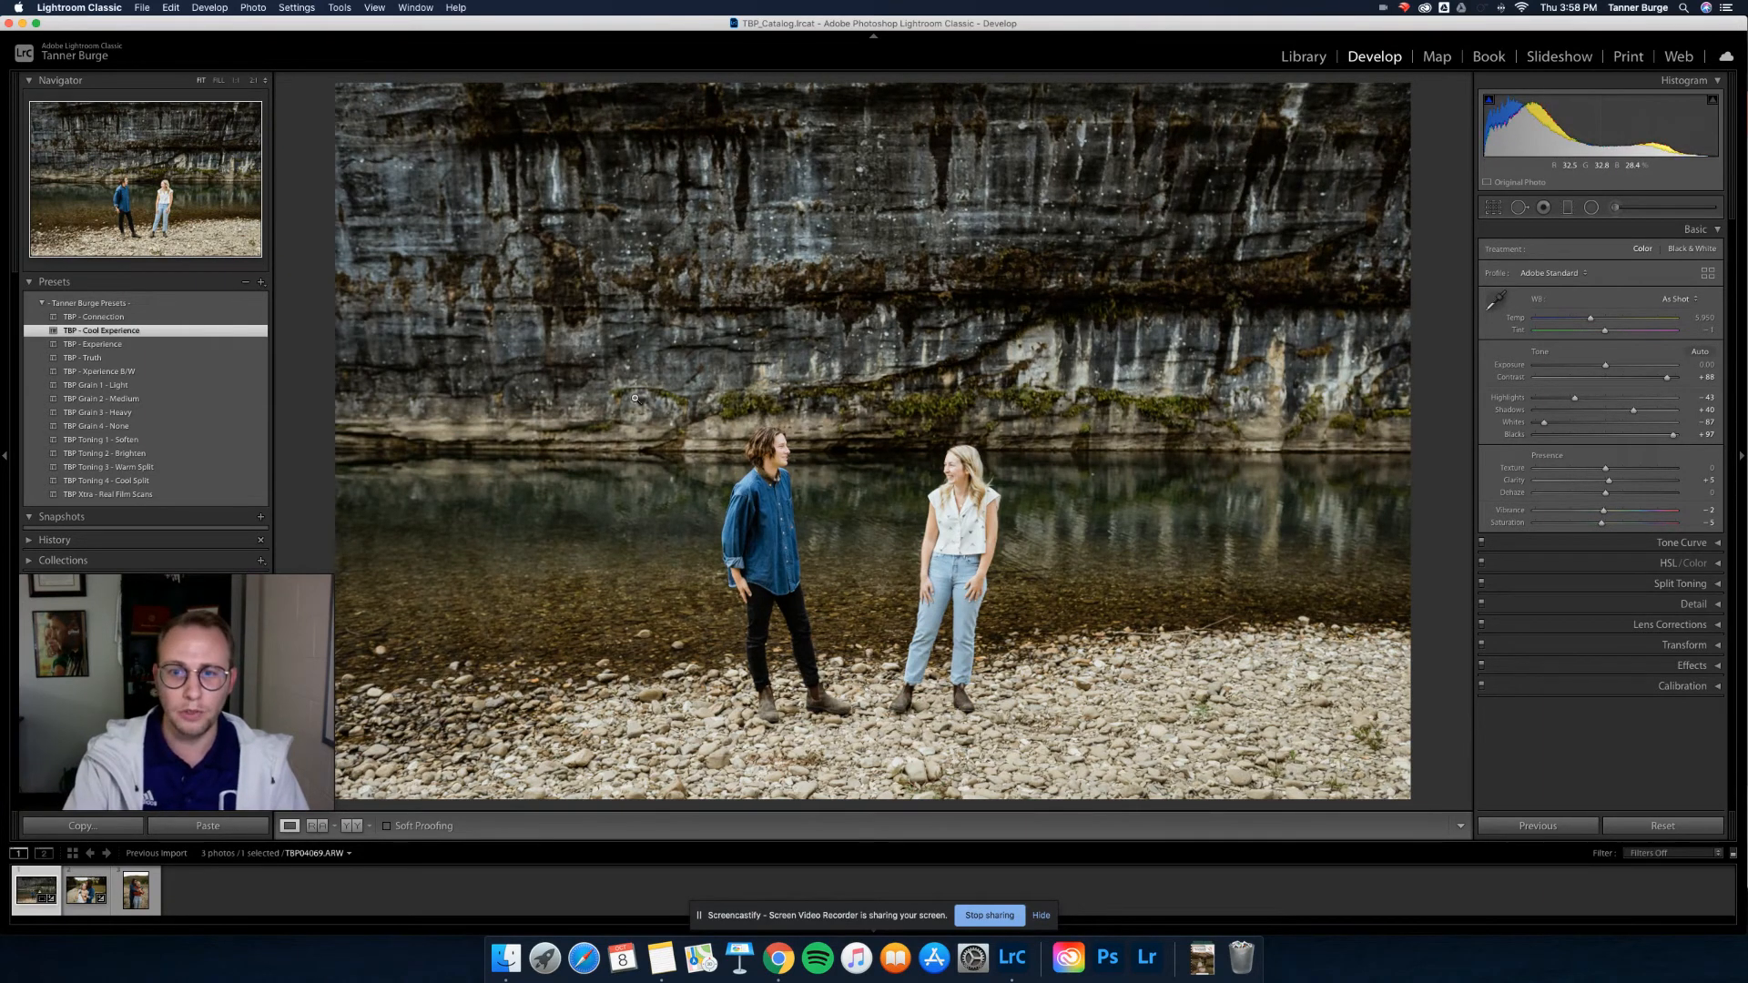
key("backslash")
key("backslash")
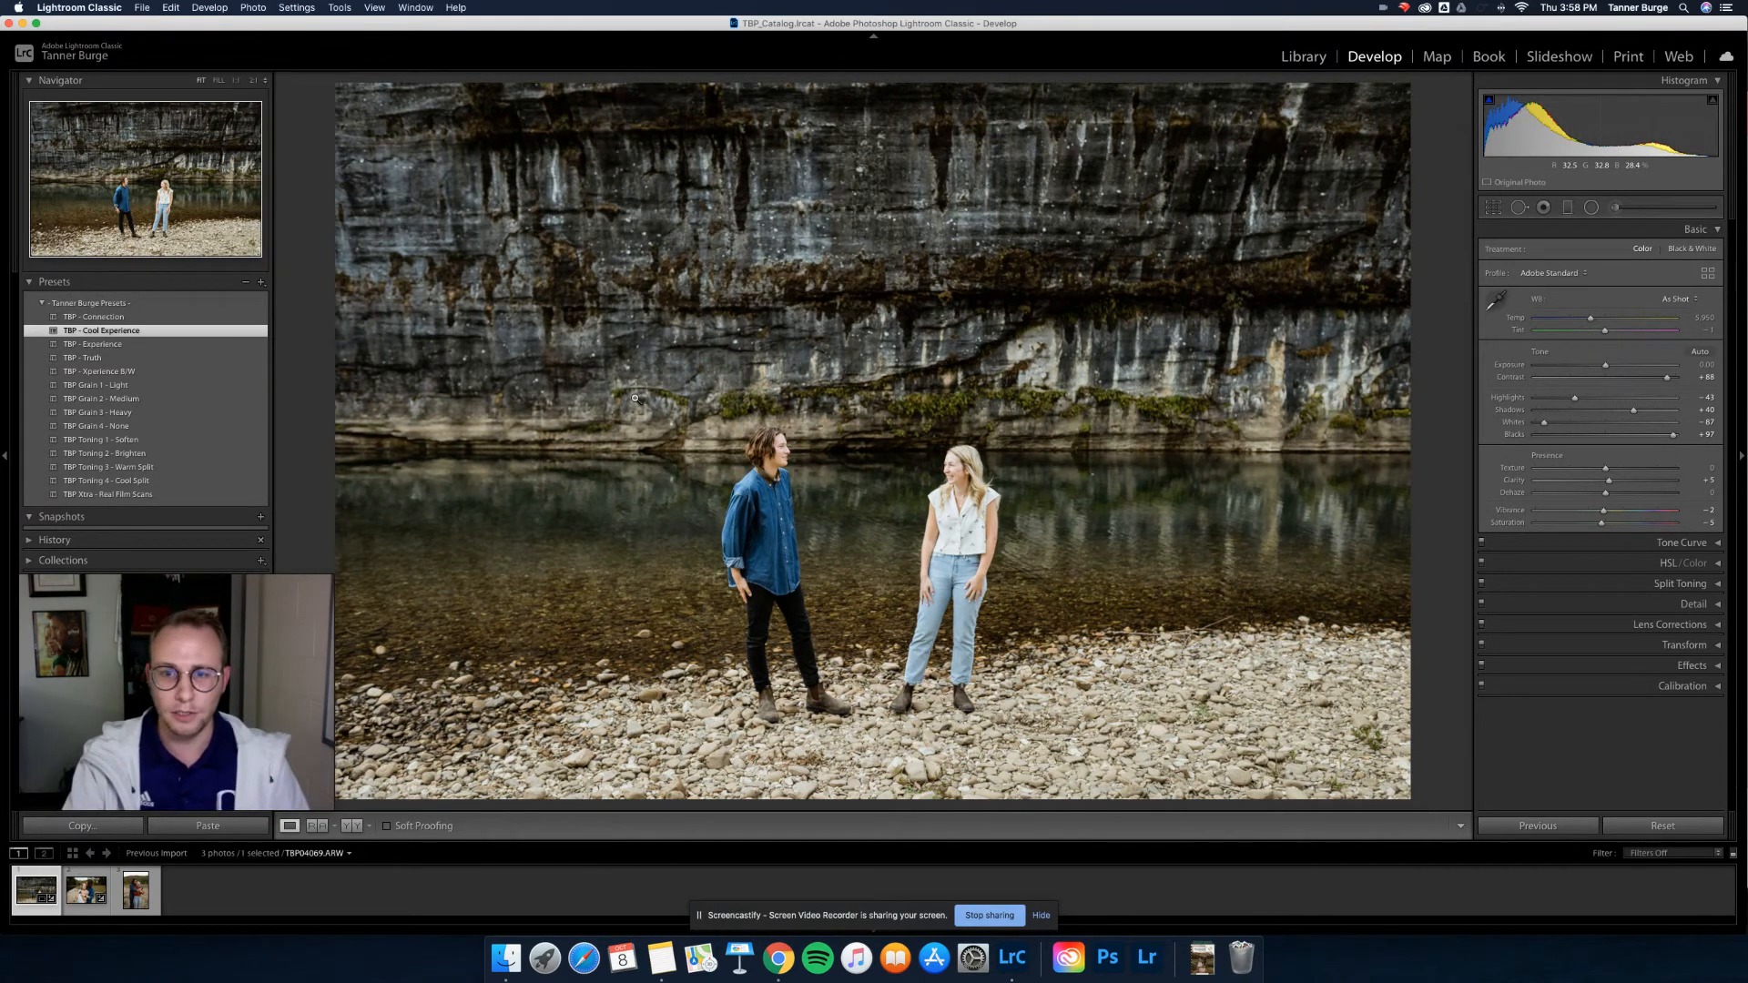
key("backslash")
key("backslash")
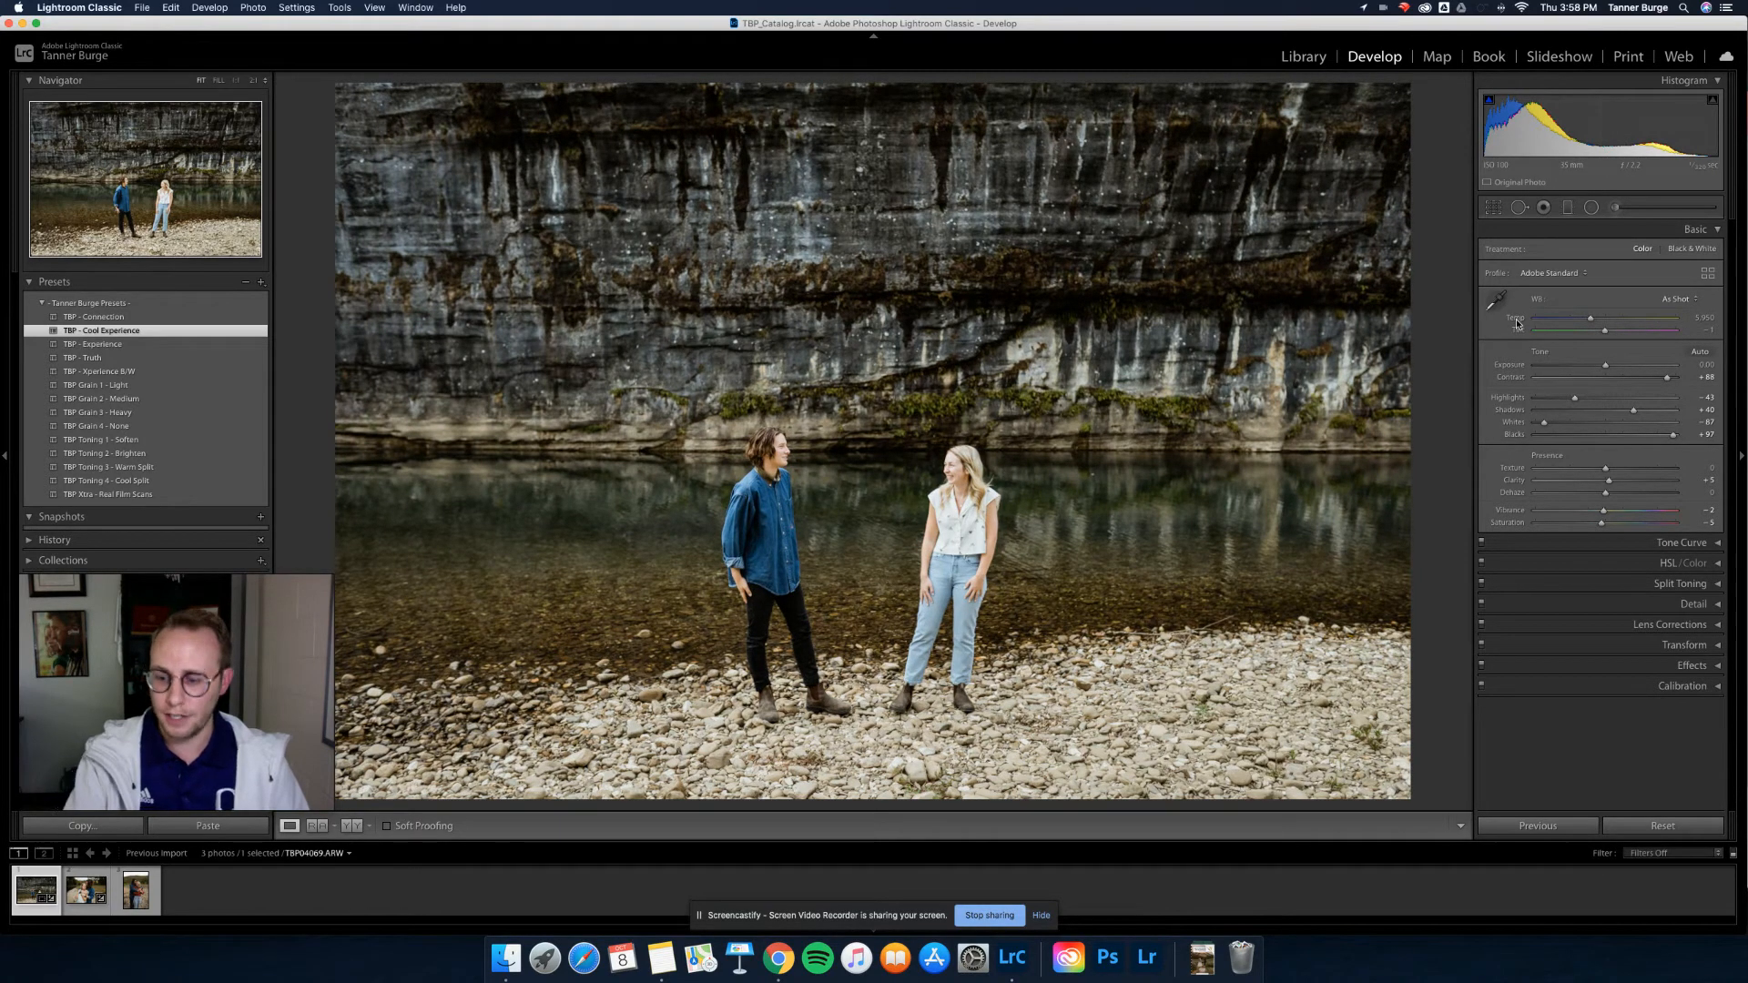
Set the wide photo's white balance to temperature 6,200 and tint +4.
key("plus")
key("plus")
key("plus")
key("plus")
key("plus")
left_click(1698, 329)
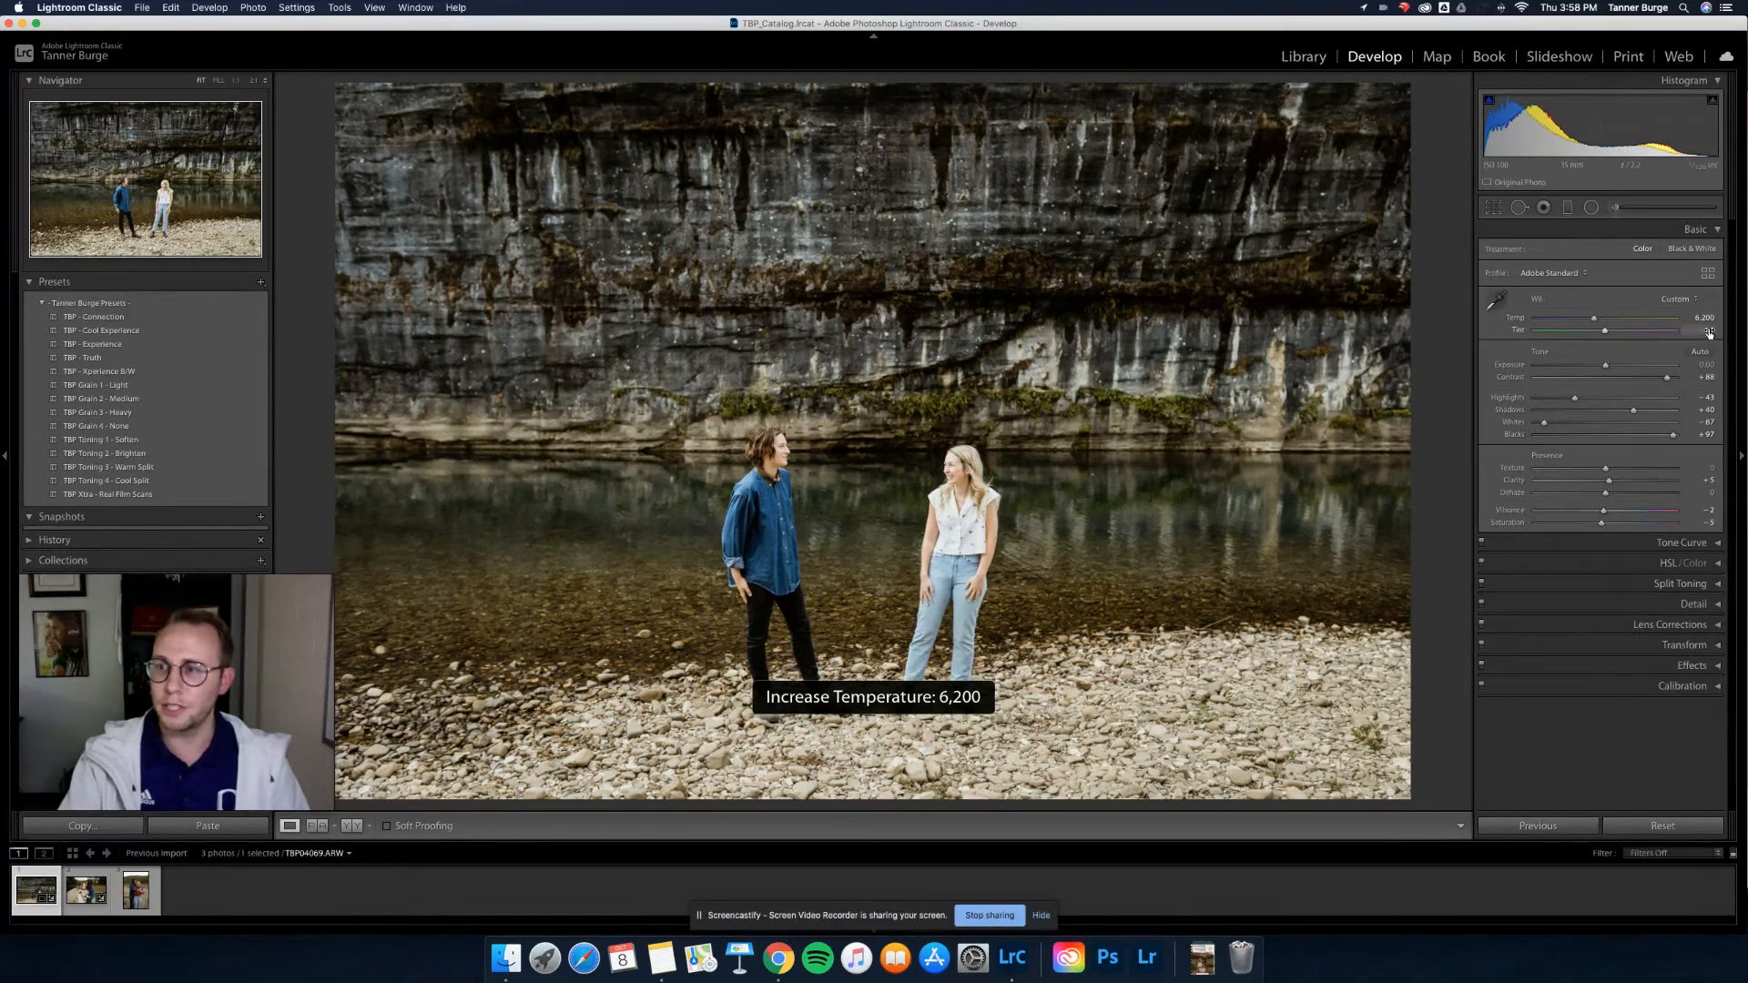
type("4")
key("Return")
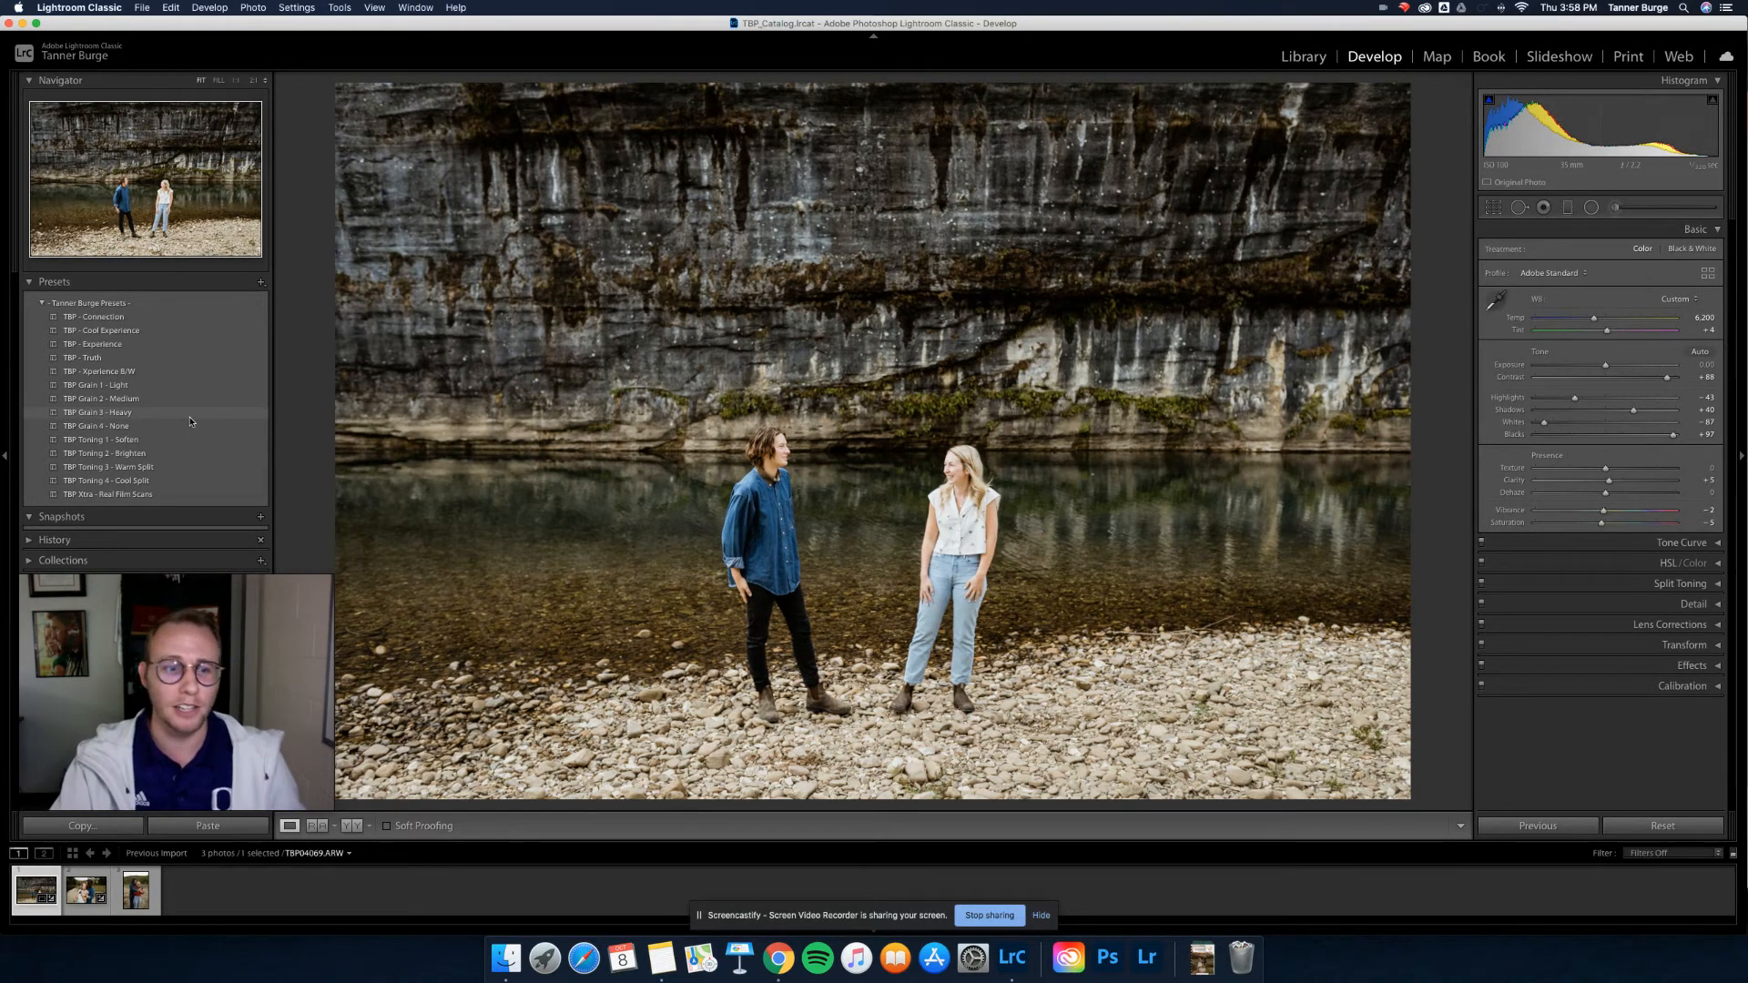
Compare the wide photo, and the vertical photo after it, with the close-up embrace photo set as the reference.
left_click(313, 829)
left_click_drag(84, 889, 589, 406)
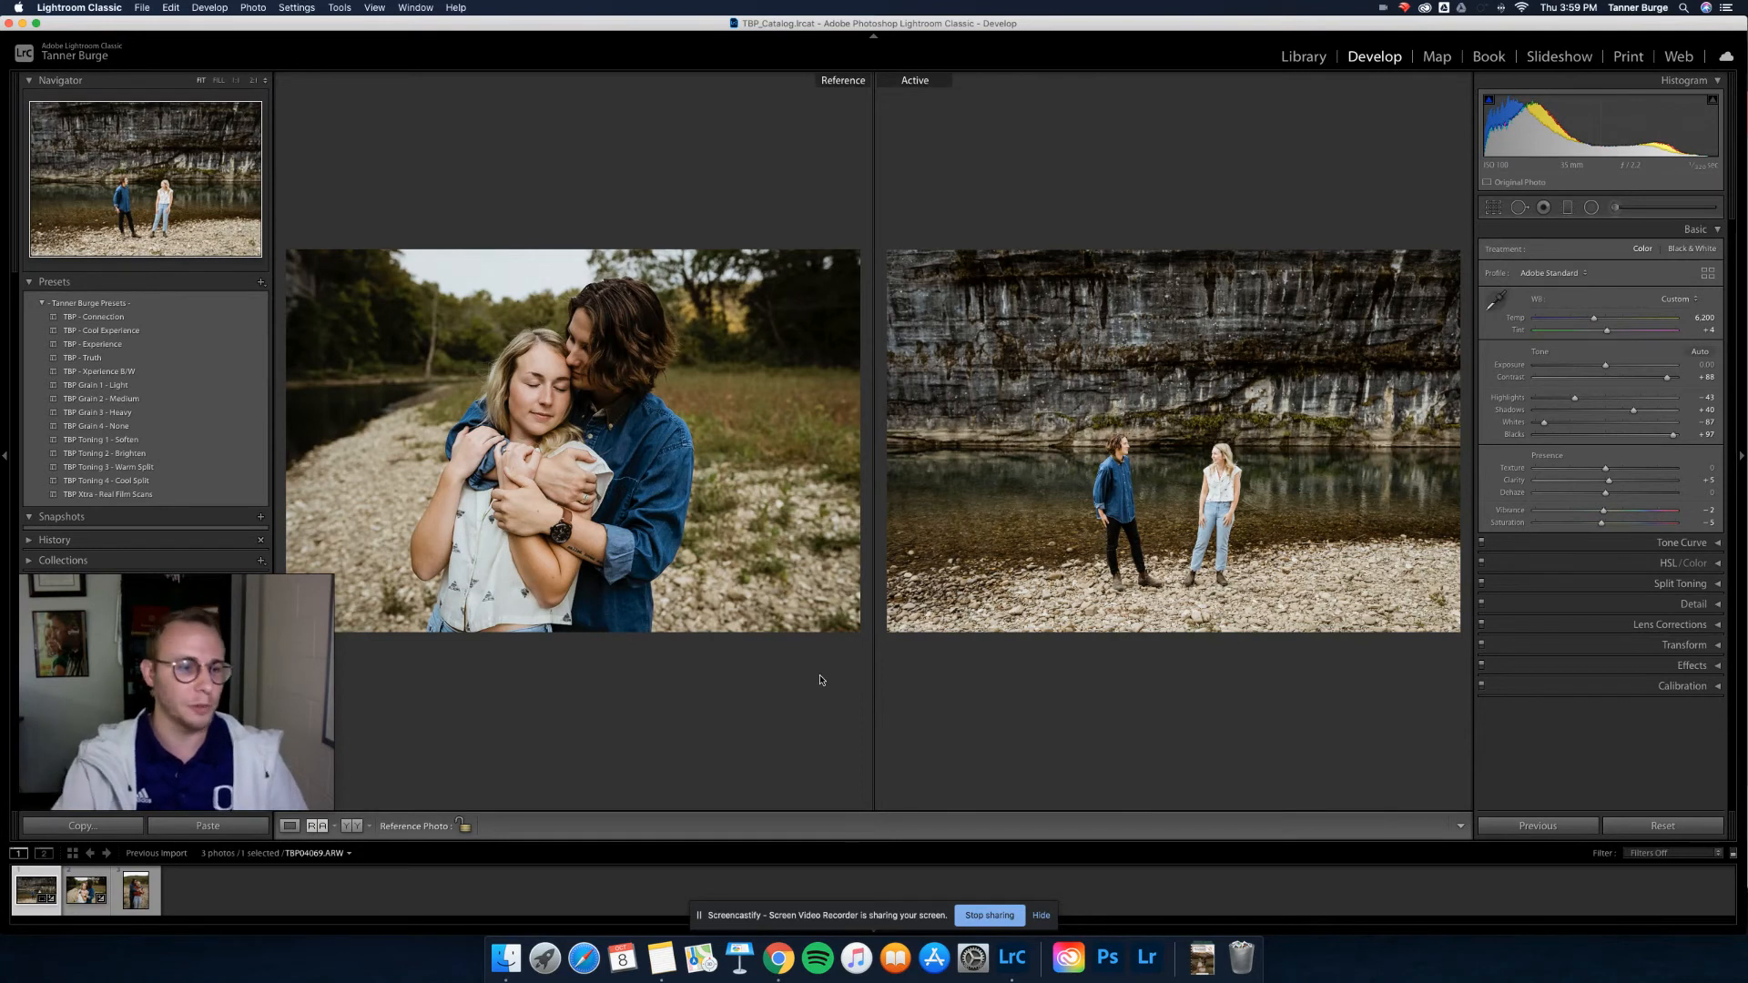
left_click(141, 897)
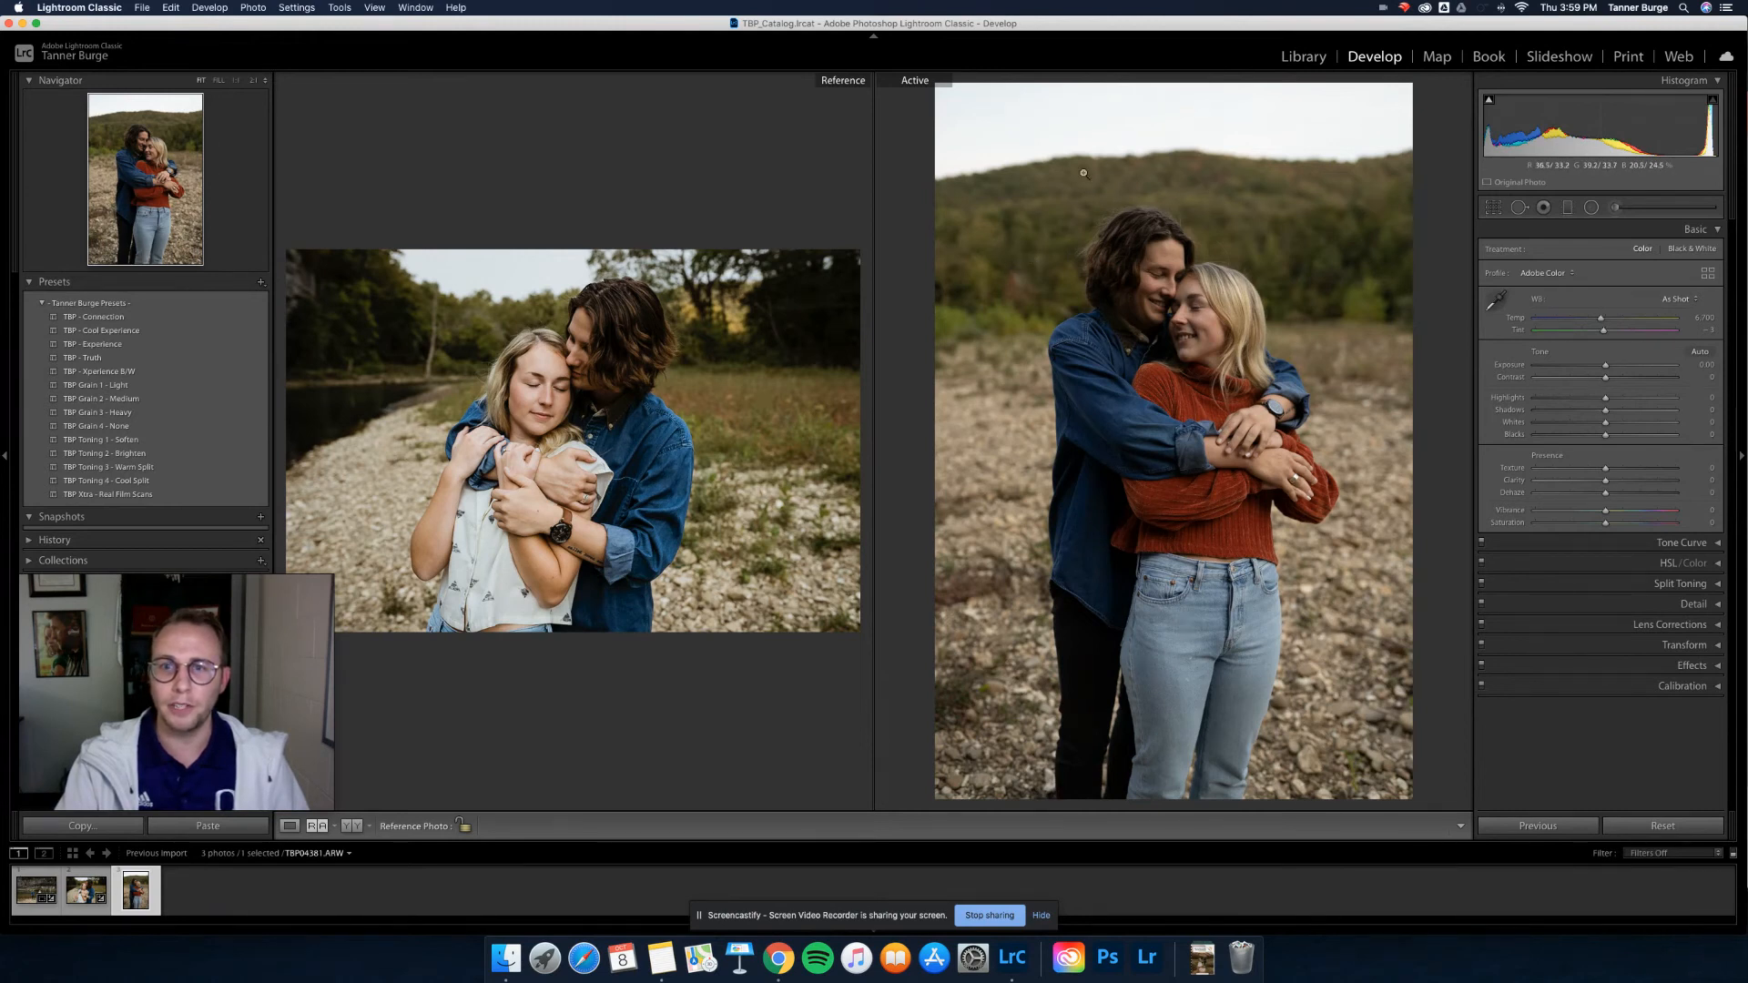
Show the vertical photo of the couple on its own in Develop and apply the "TBP - Cool Experience" preset.
left_click(72, 853)
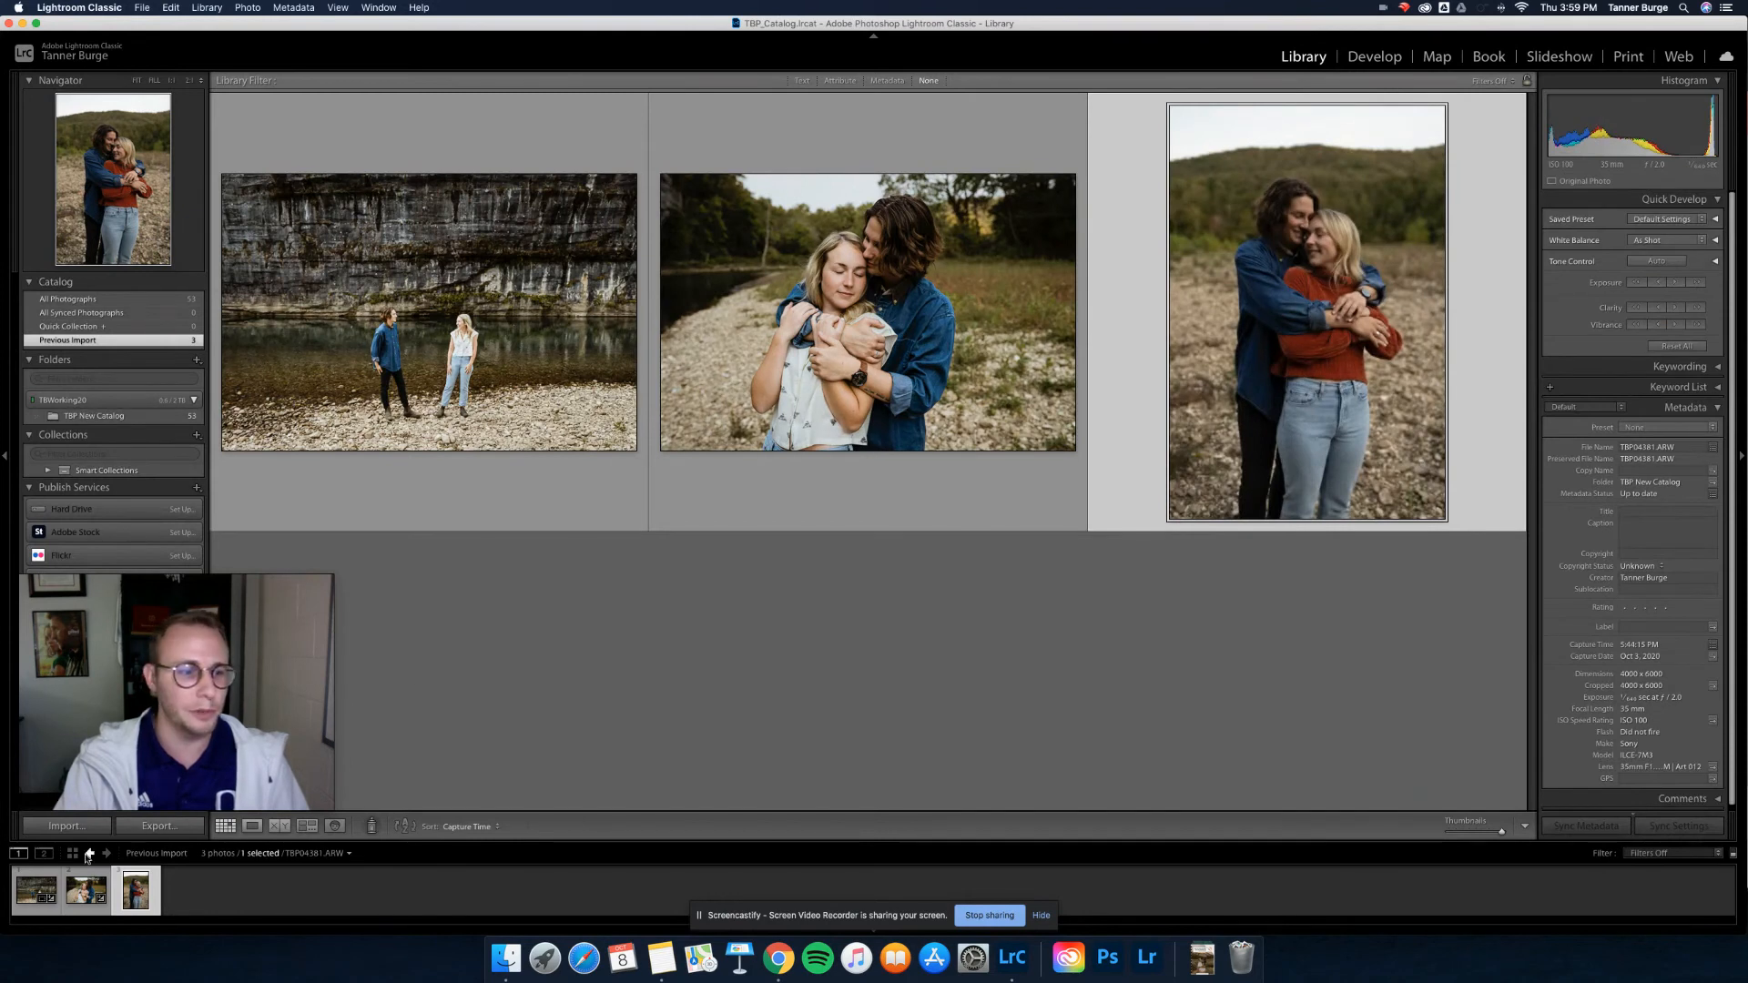
double_click(1273, 240)
left_click(1373, 56)
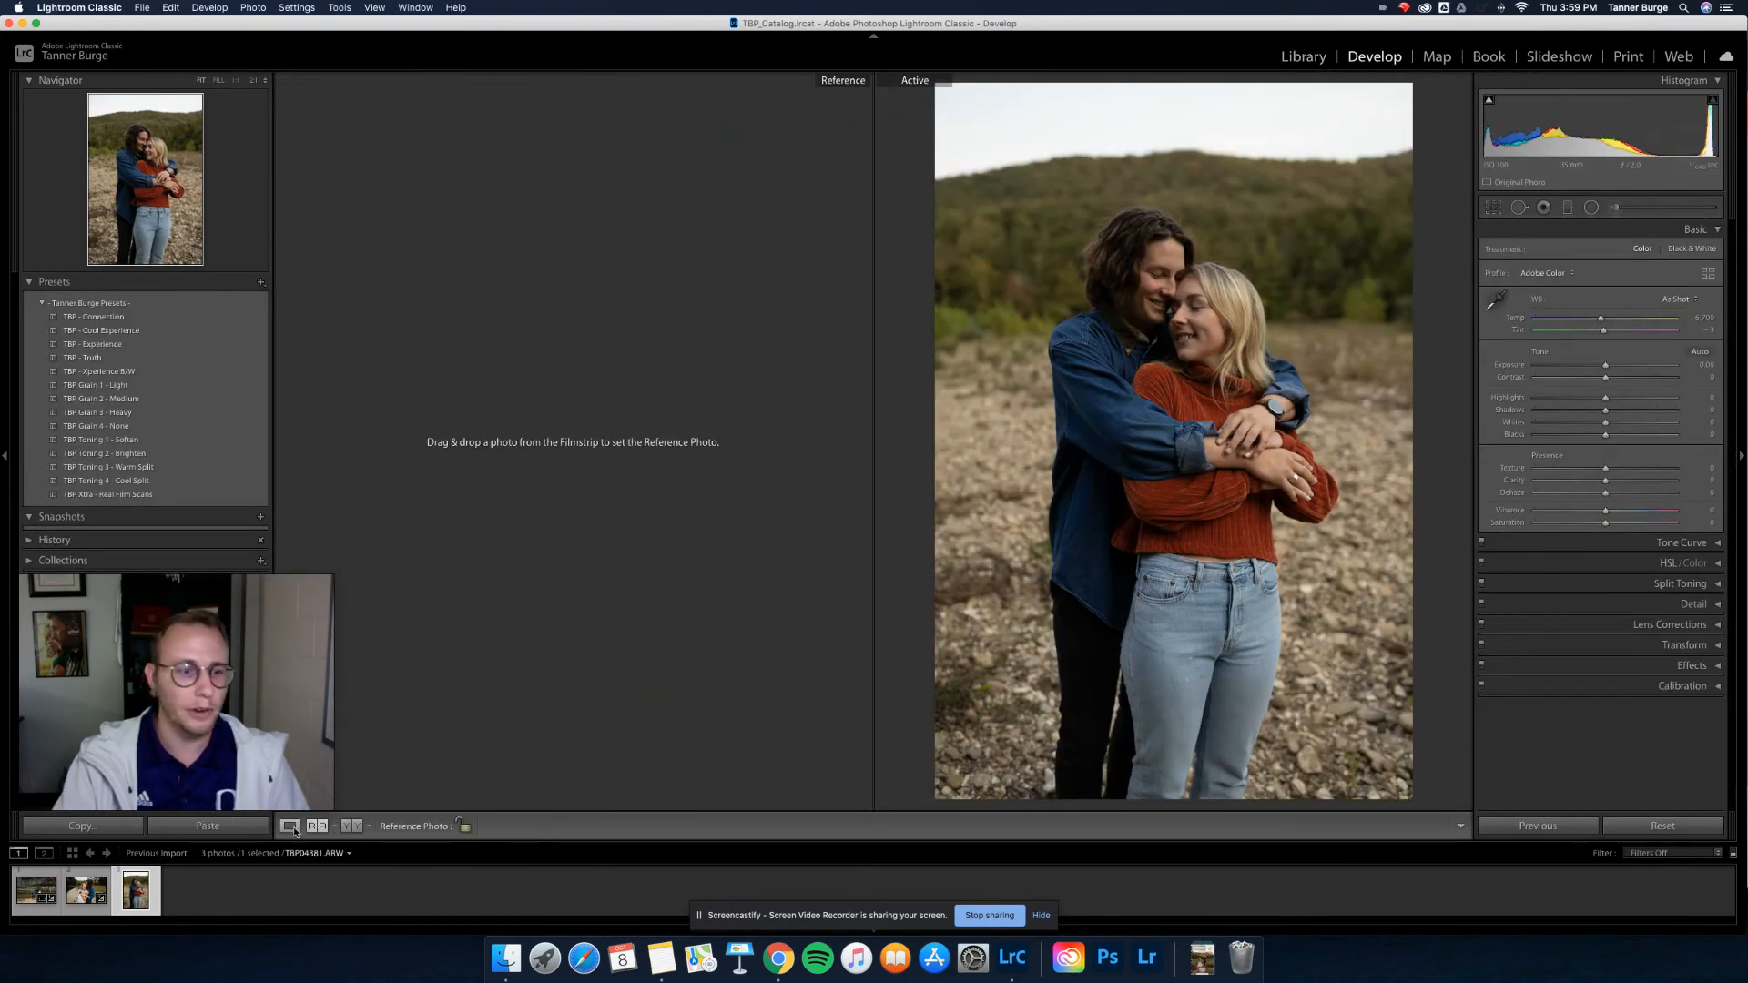
left_click(290, 827)
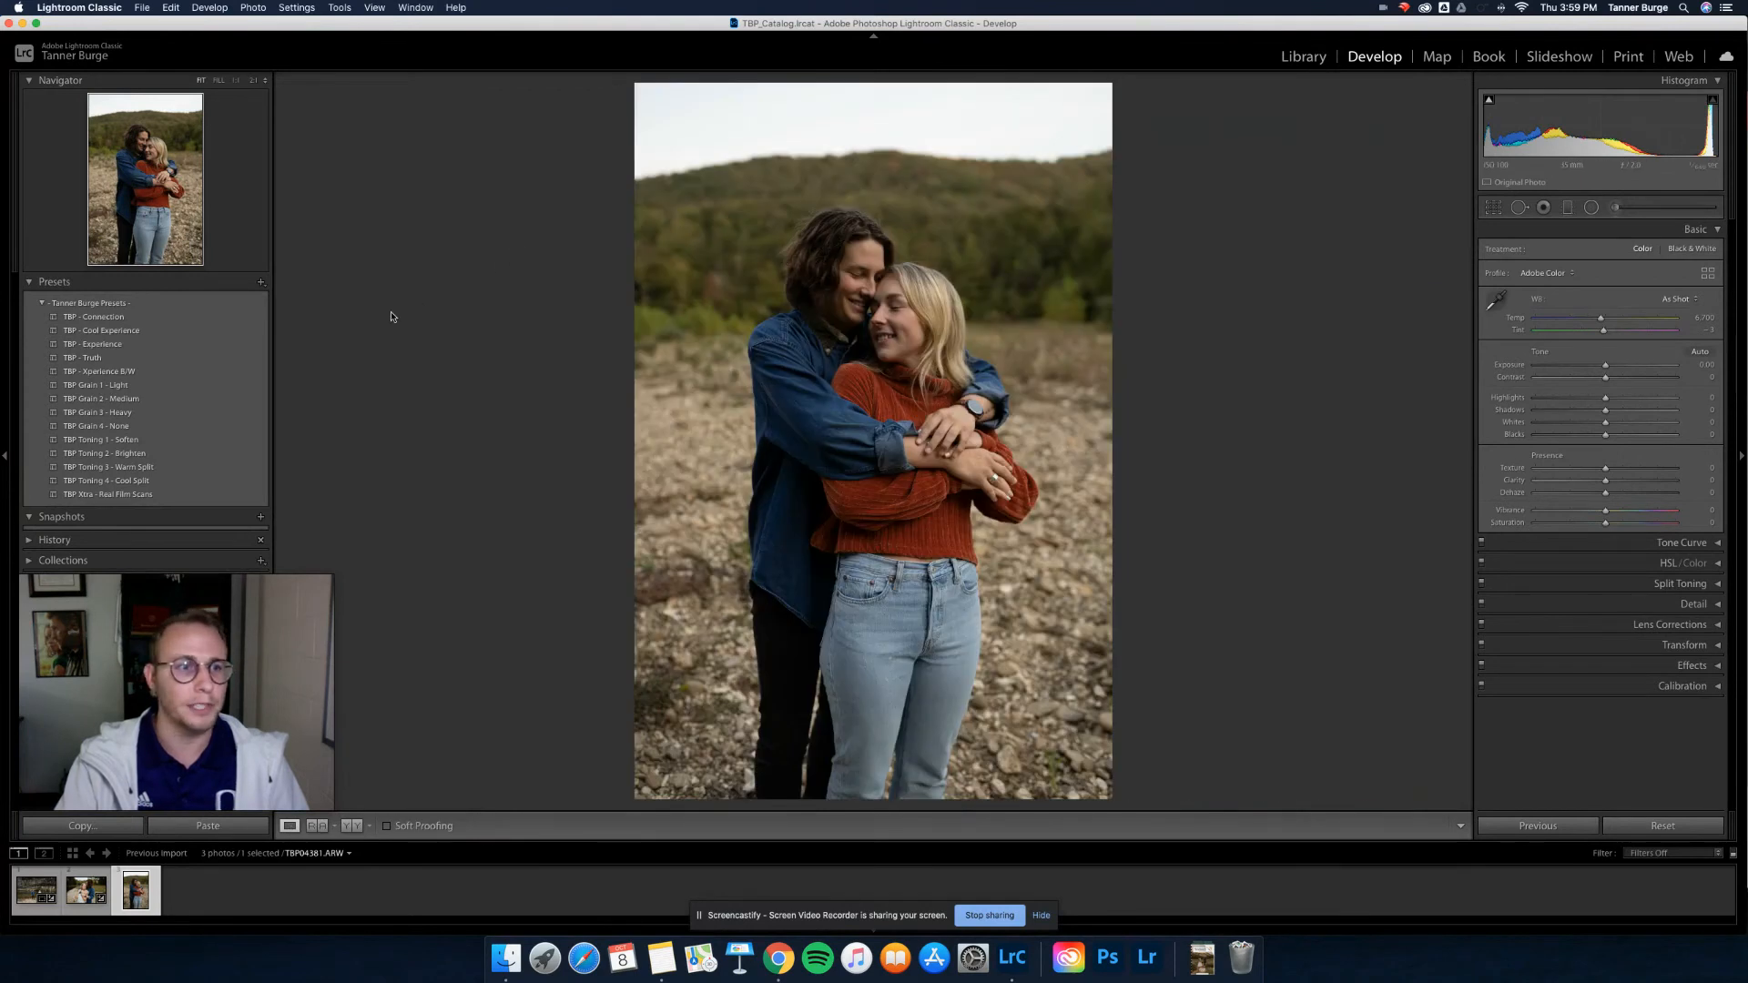
left_click(137, 331)
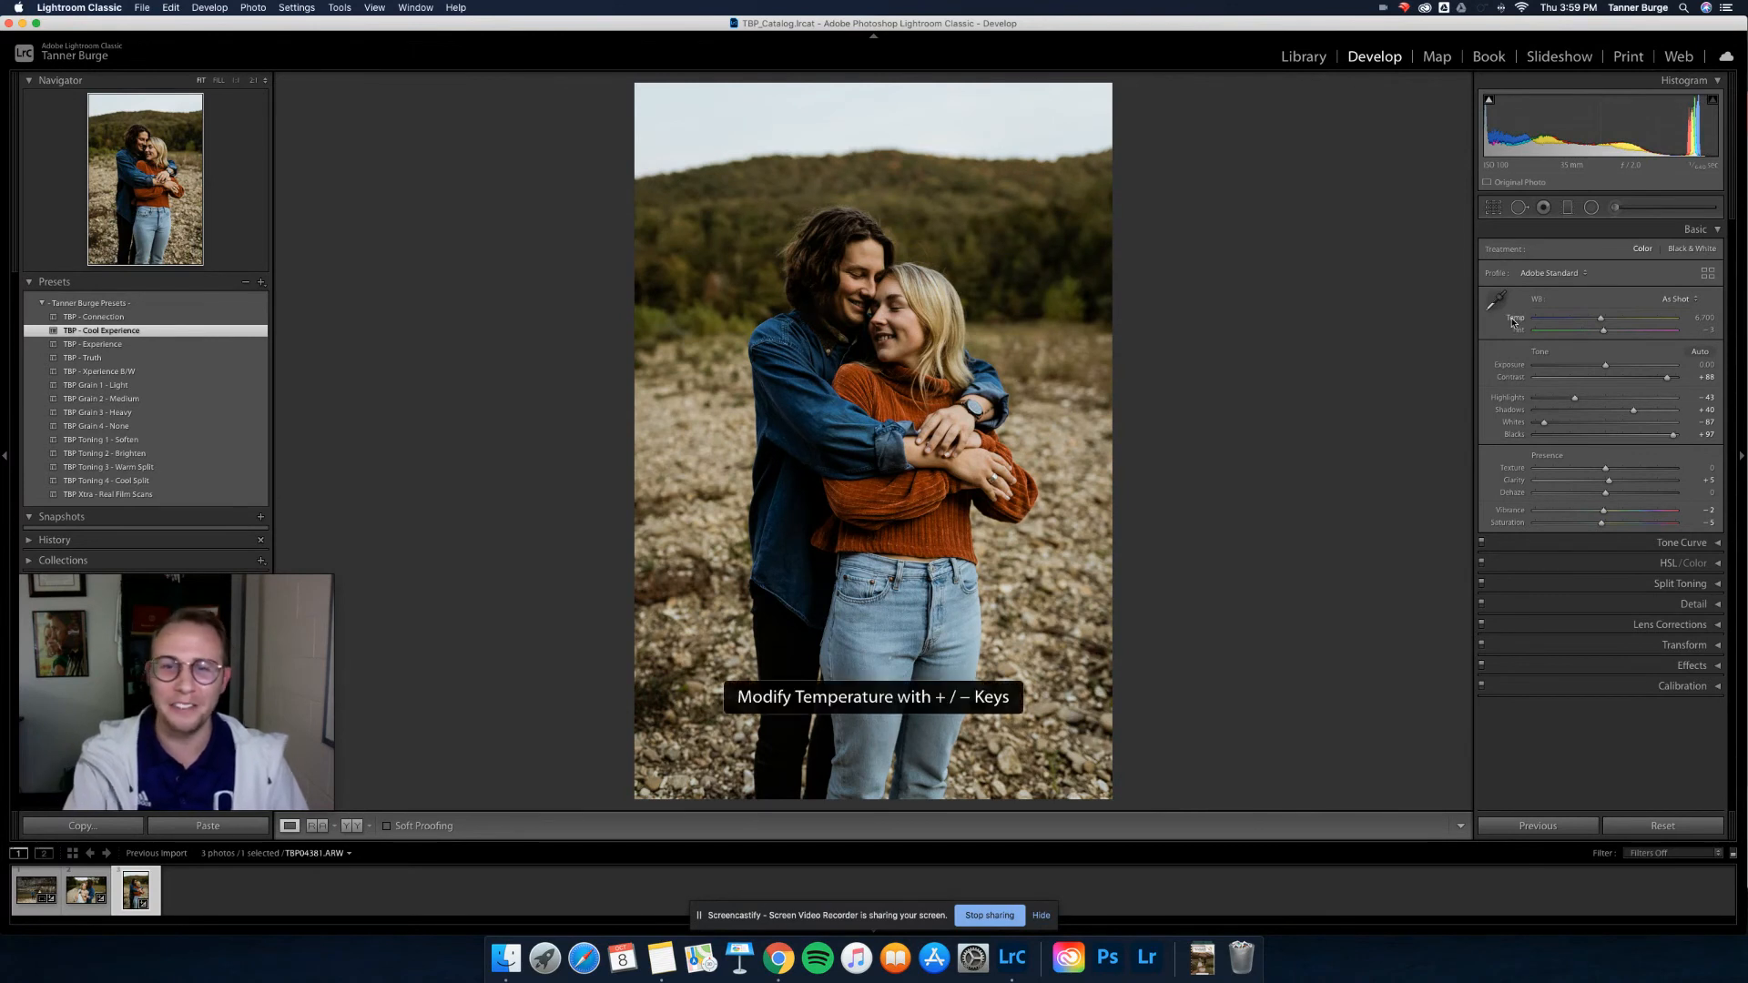
Set the vertical photo's white balance to temperature 6,200 and tint +4.
key("minus")
key("minus")
key("minus")
key("minus")
key("minus")
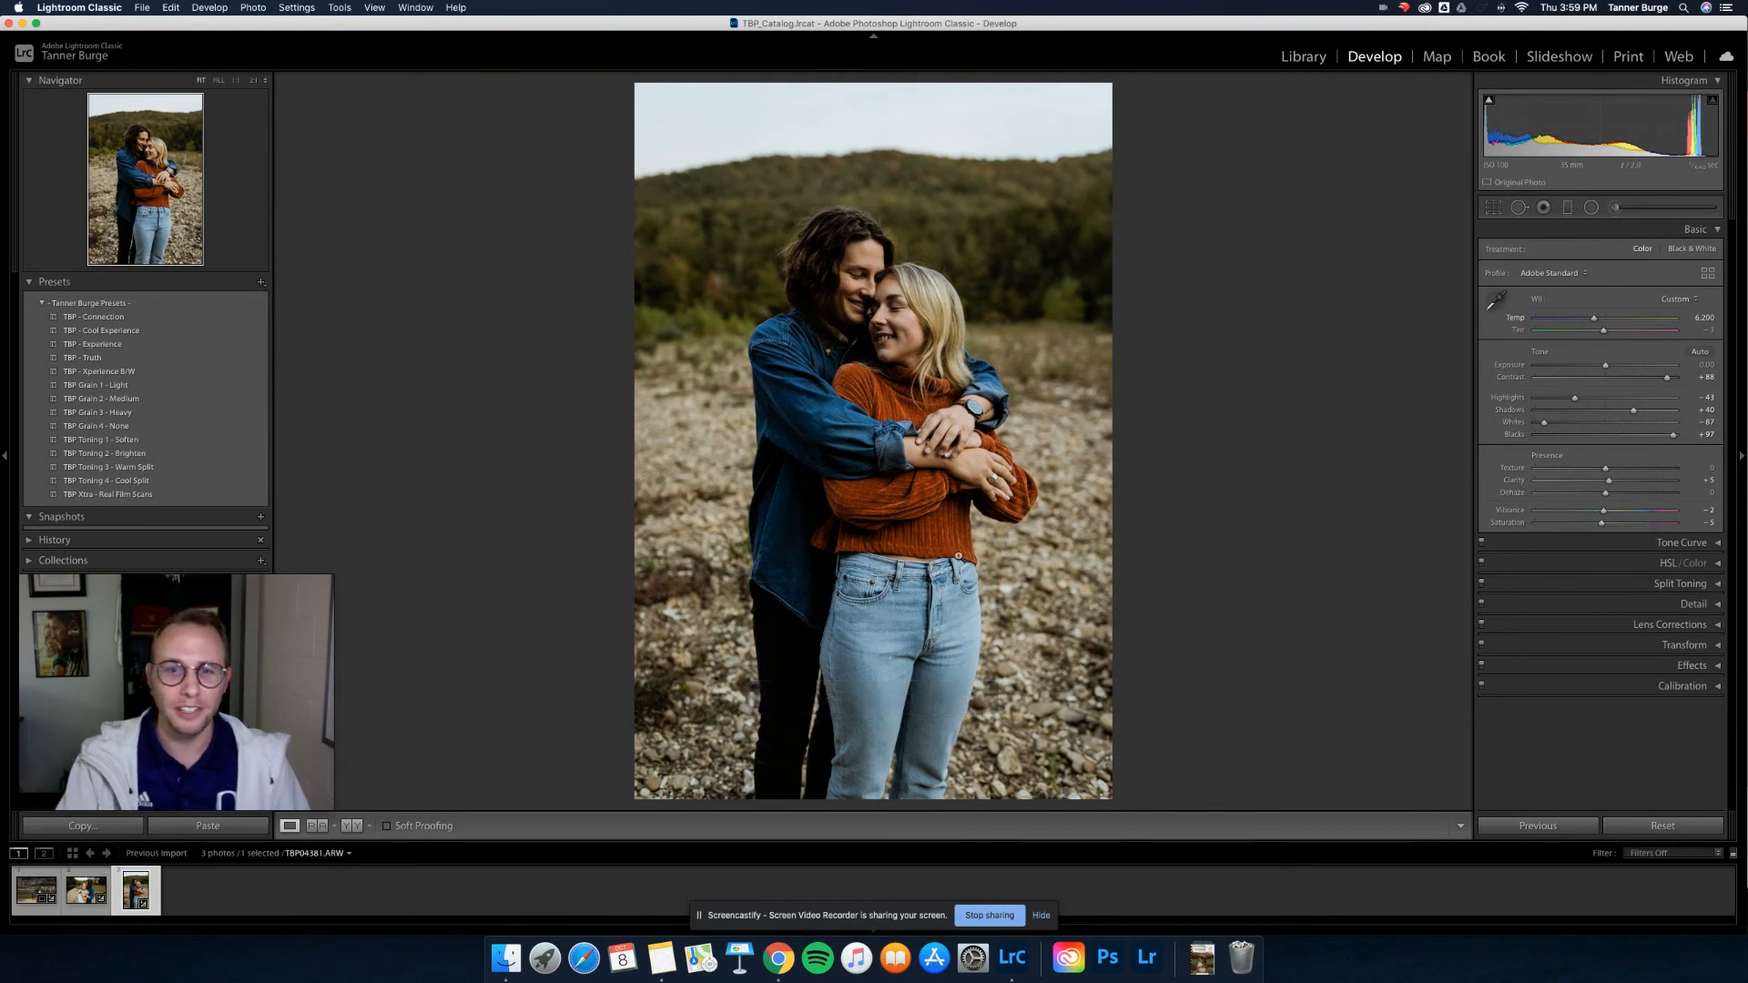
left_click(1699, 329)
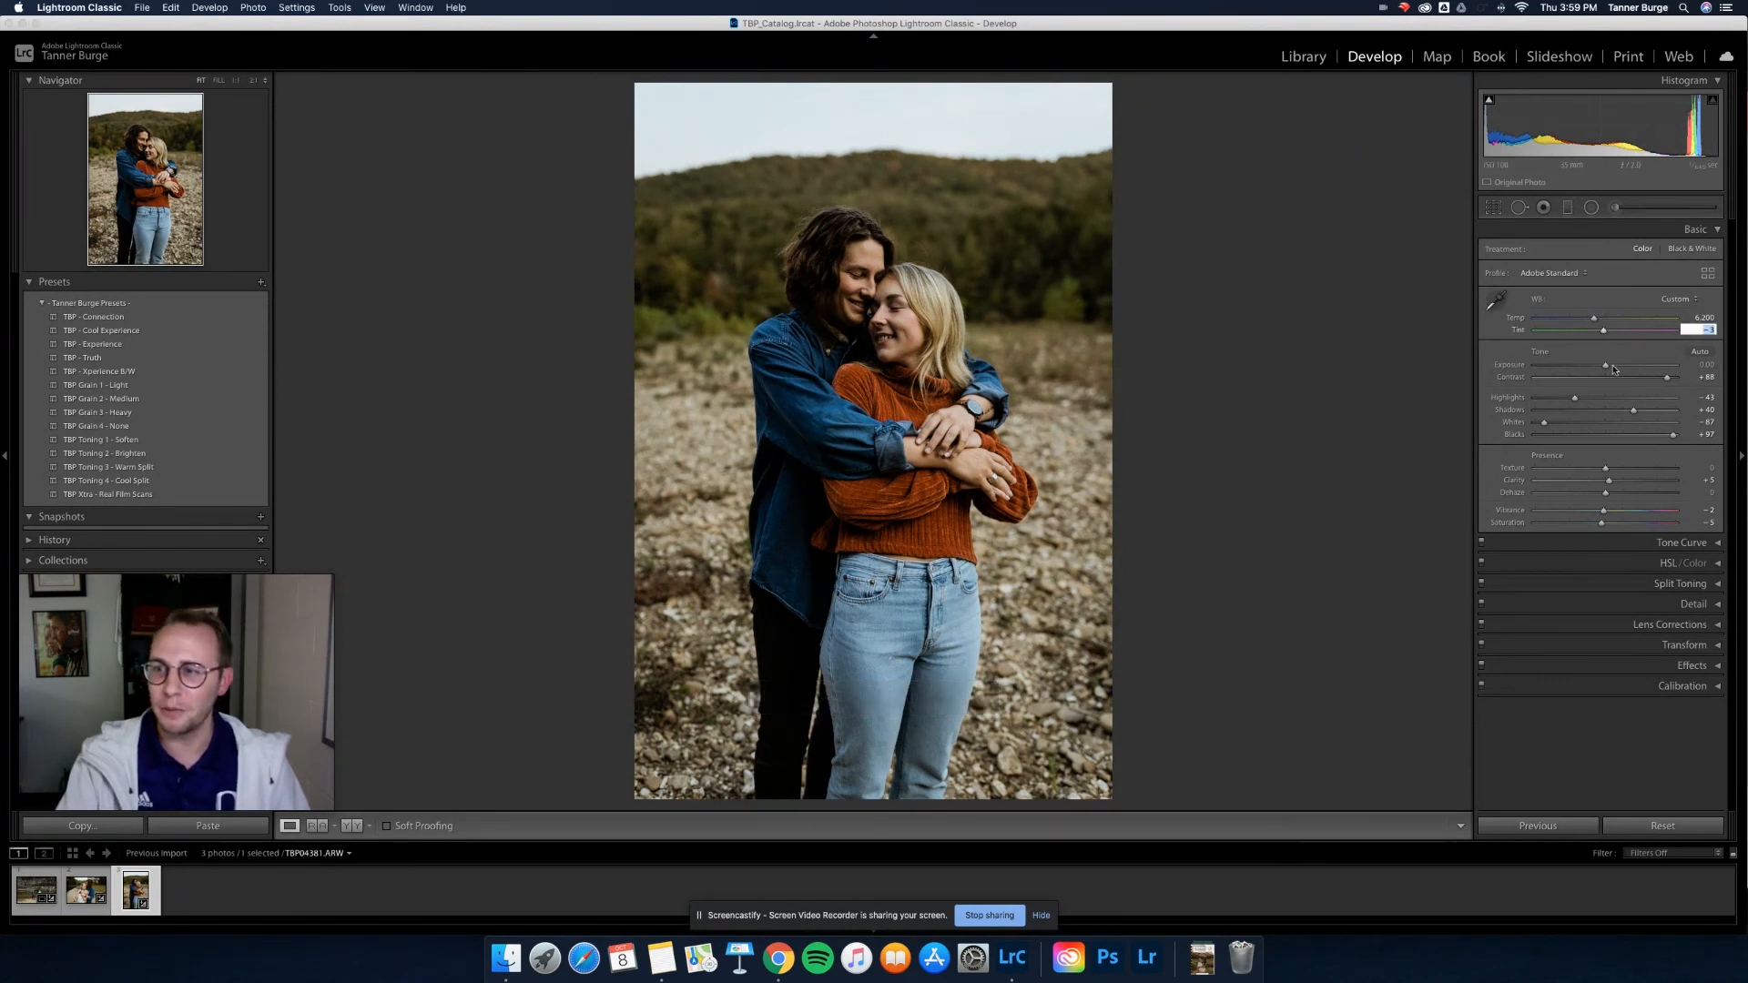
type("4")
key("Return")
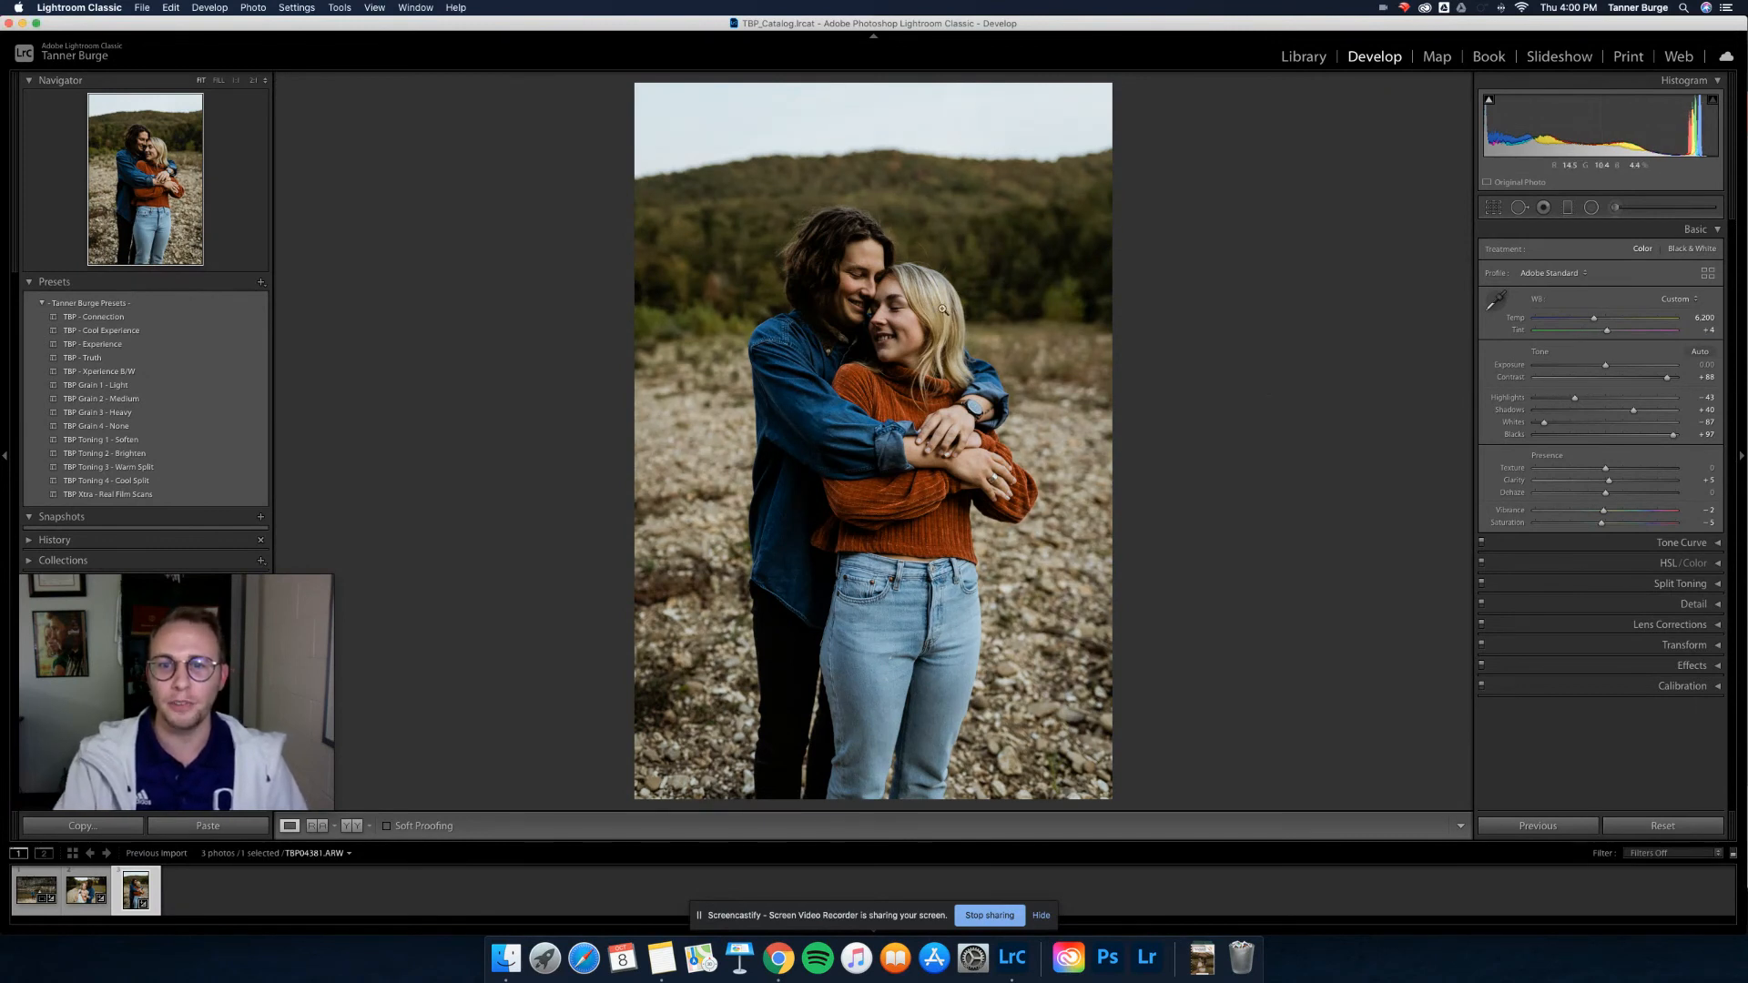
Reset the vertical photo's tint to its original value and set it to +4 again.
double_click(1513, 330)
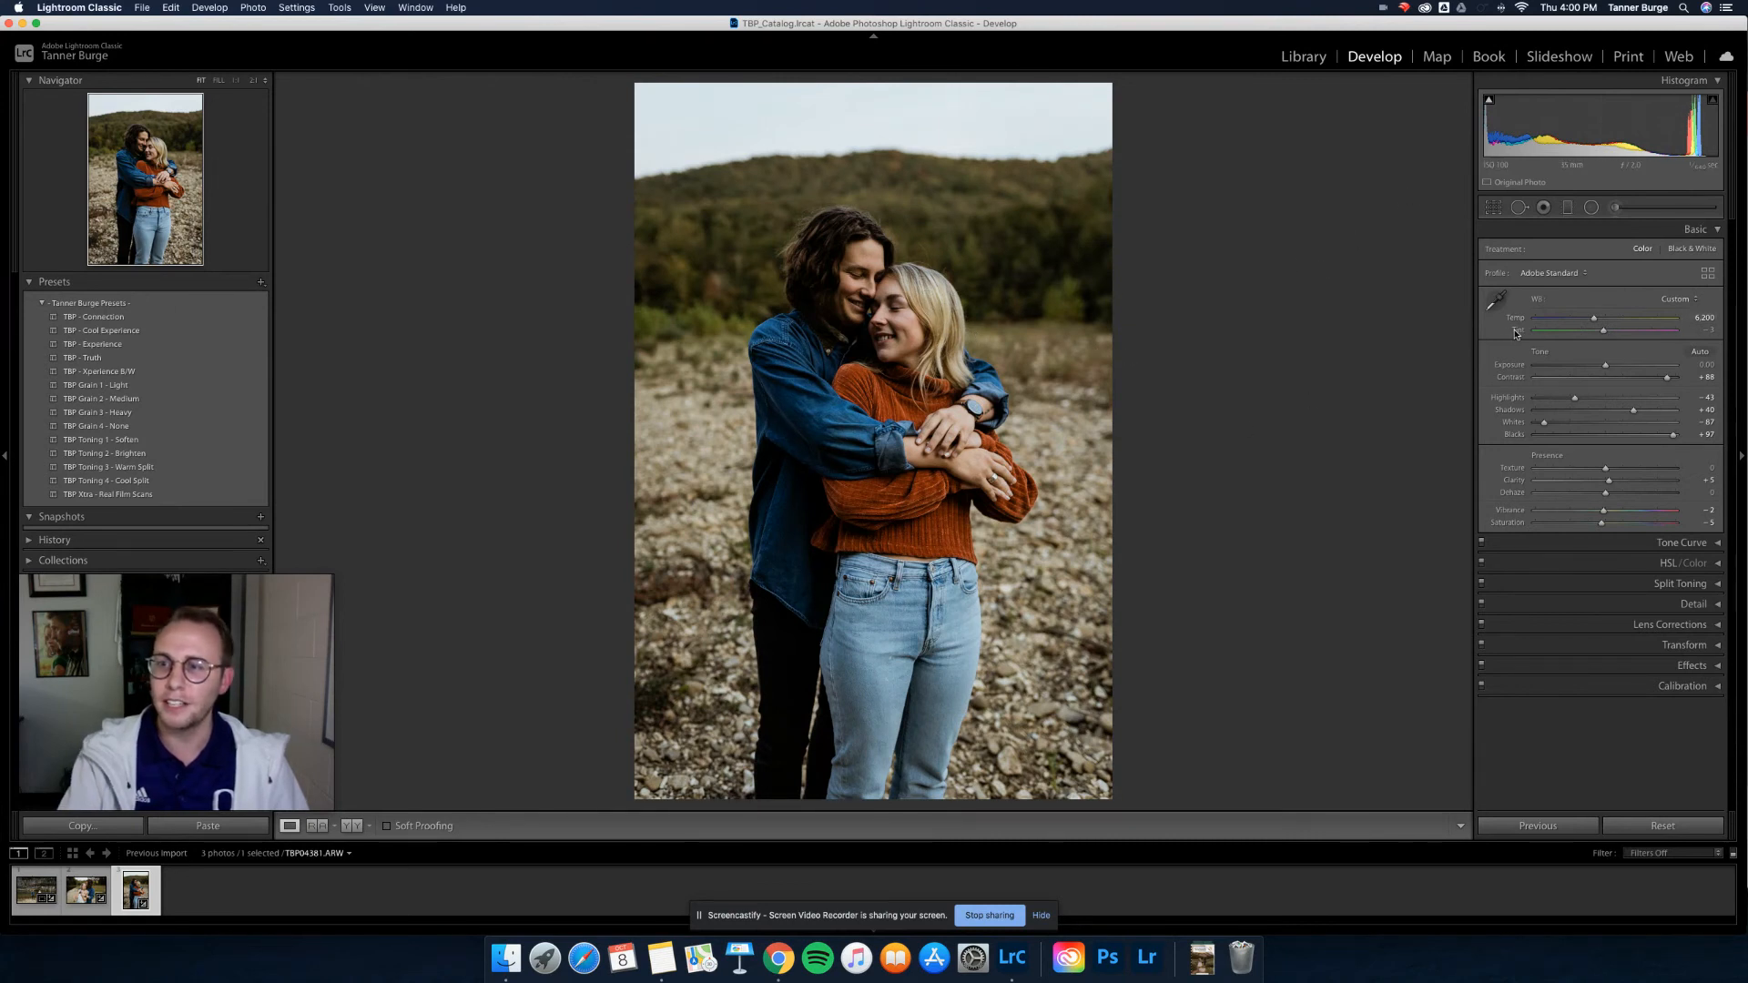
left_click(1702, 330)
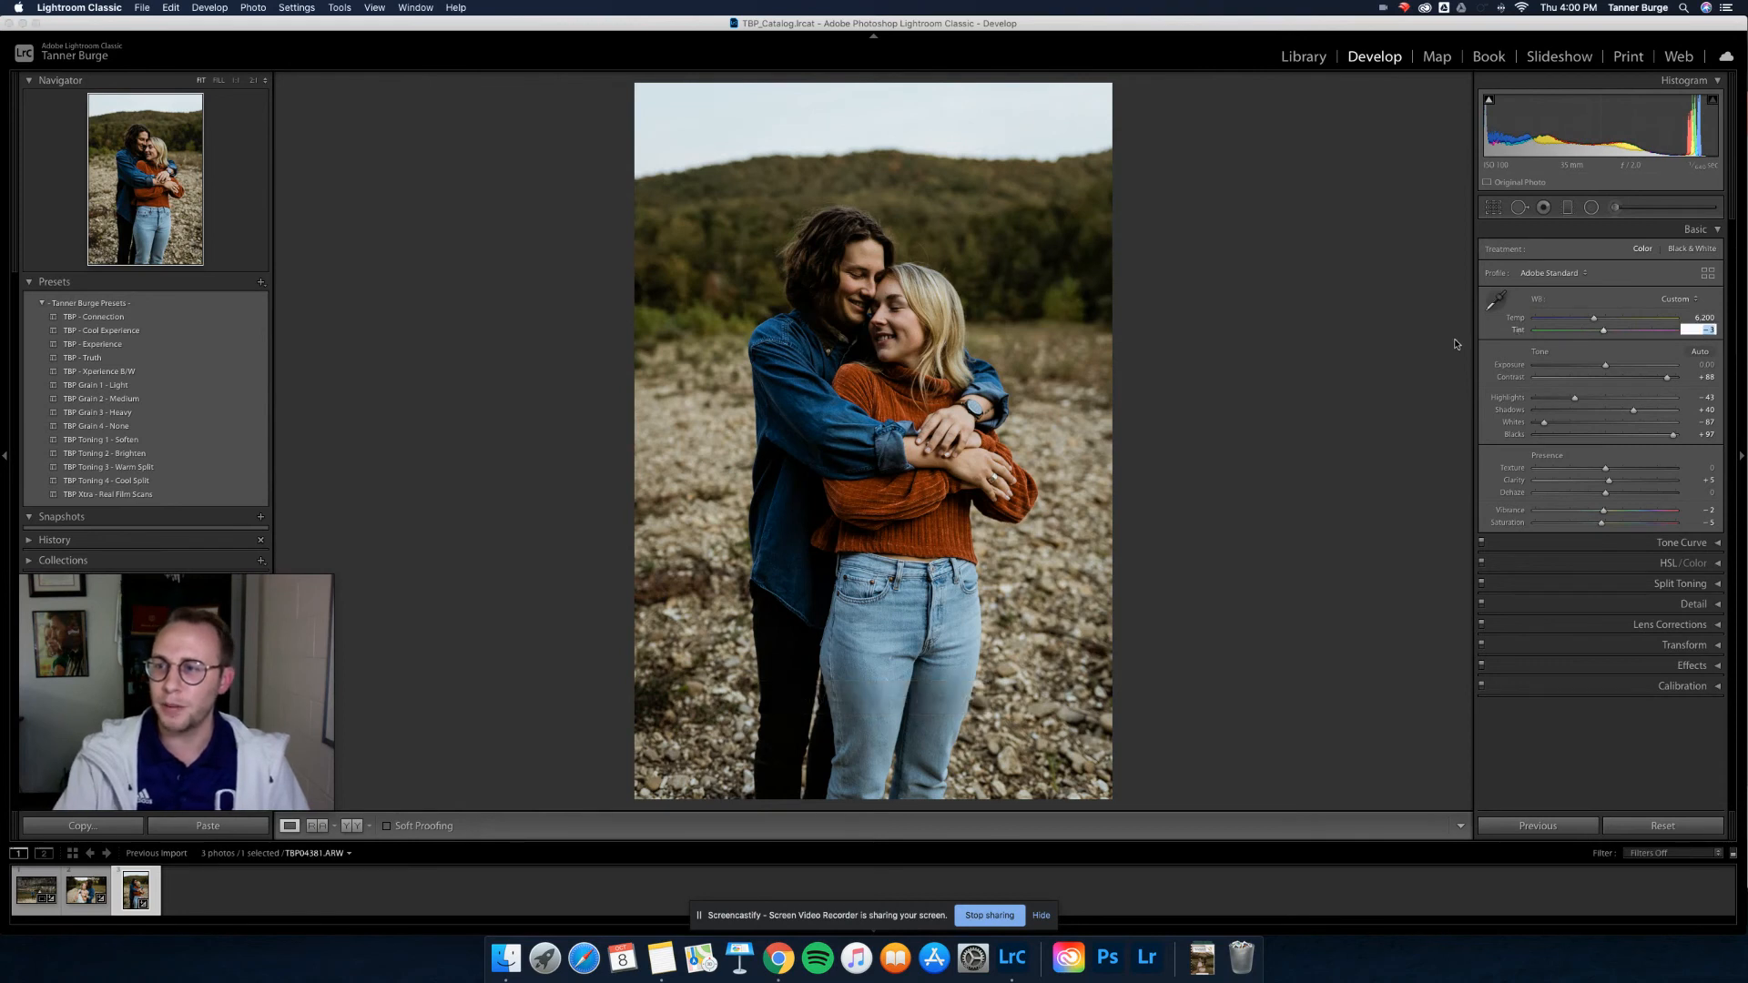
type("4")
key("Return")
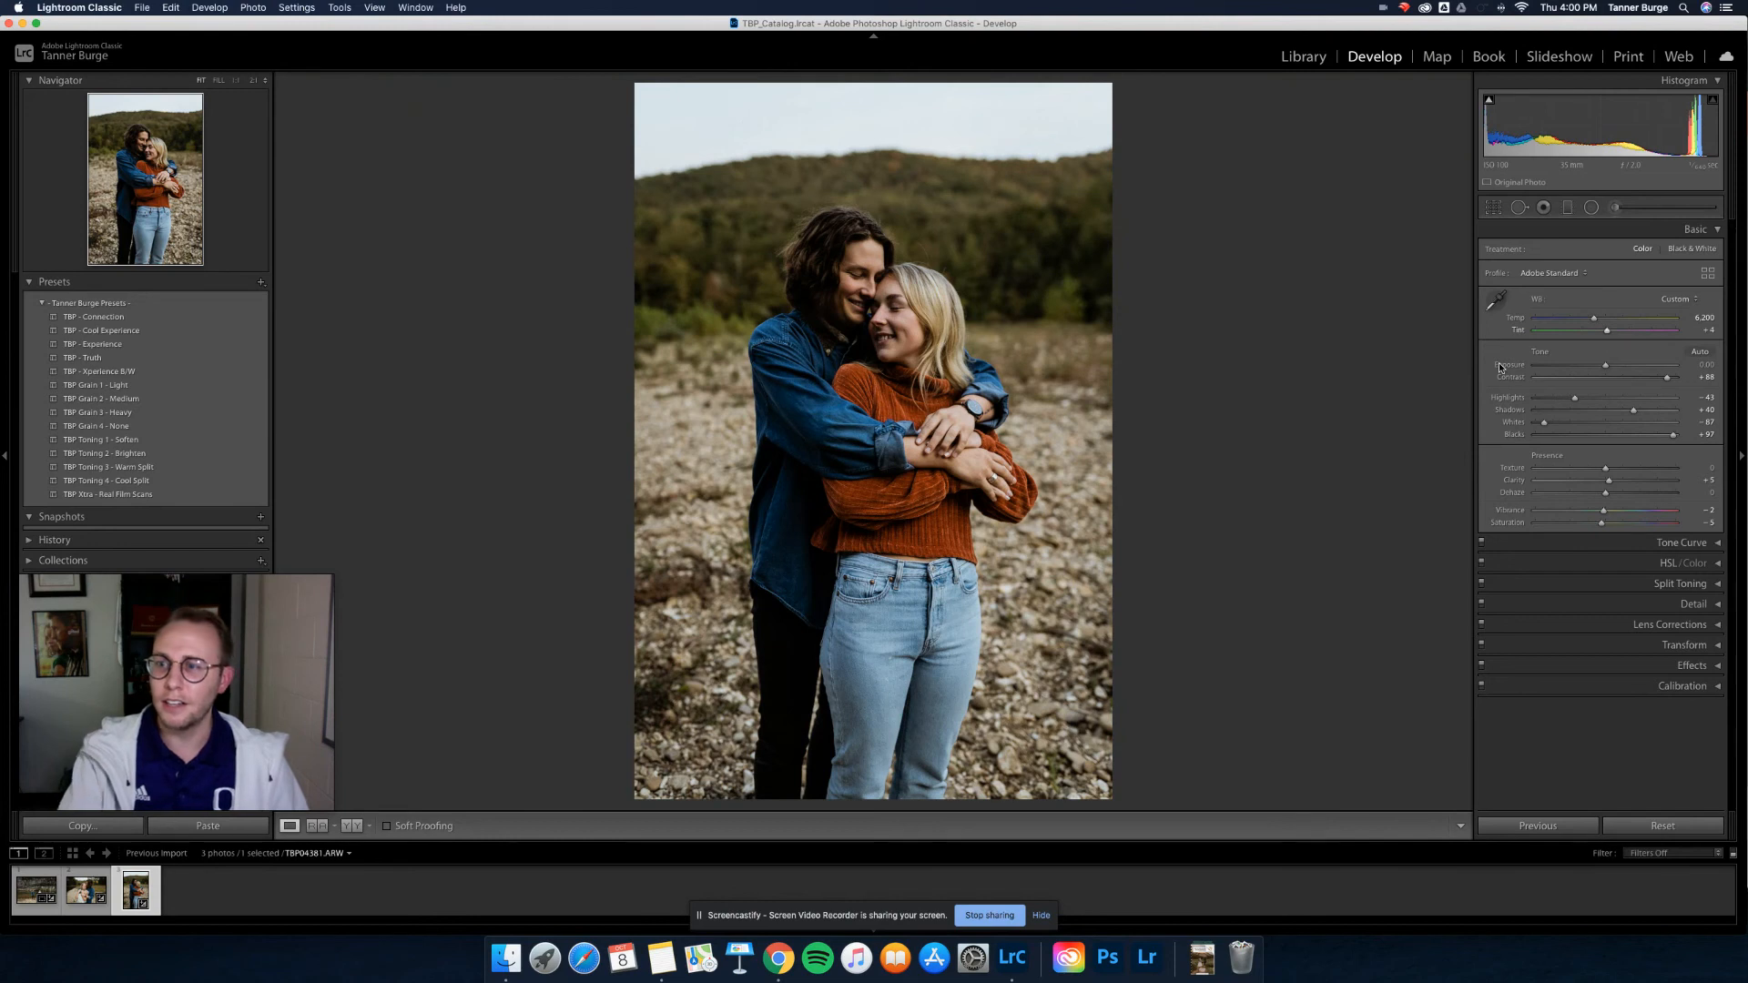
Raise the vertical photo's exposure to +0.30, trying brighter values along the way.
key("equal")
key("equal")
key("equal")
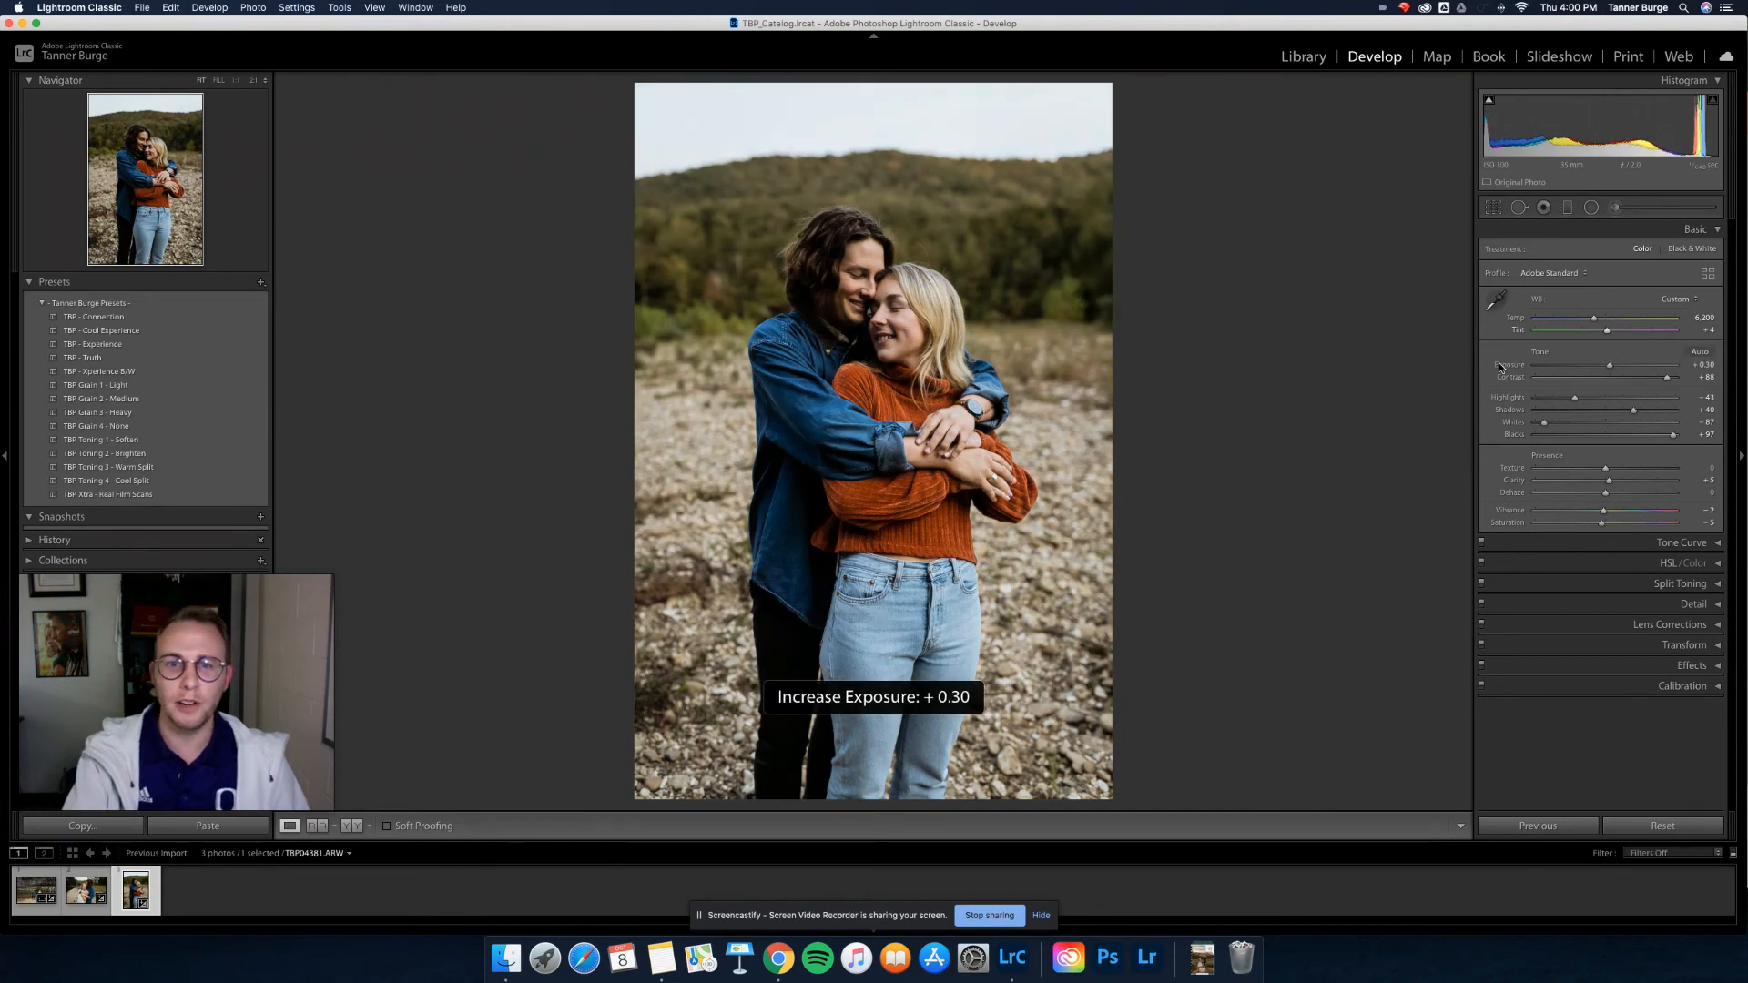
key("equal")
key("equal")
key("minus")
key("minus")
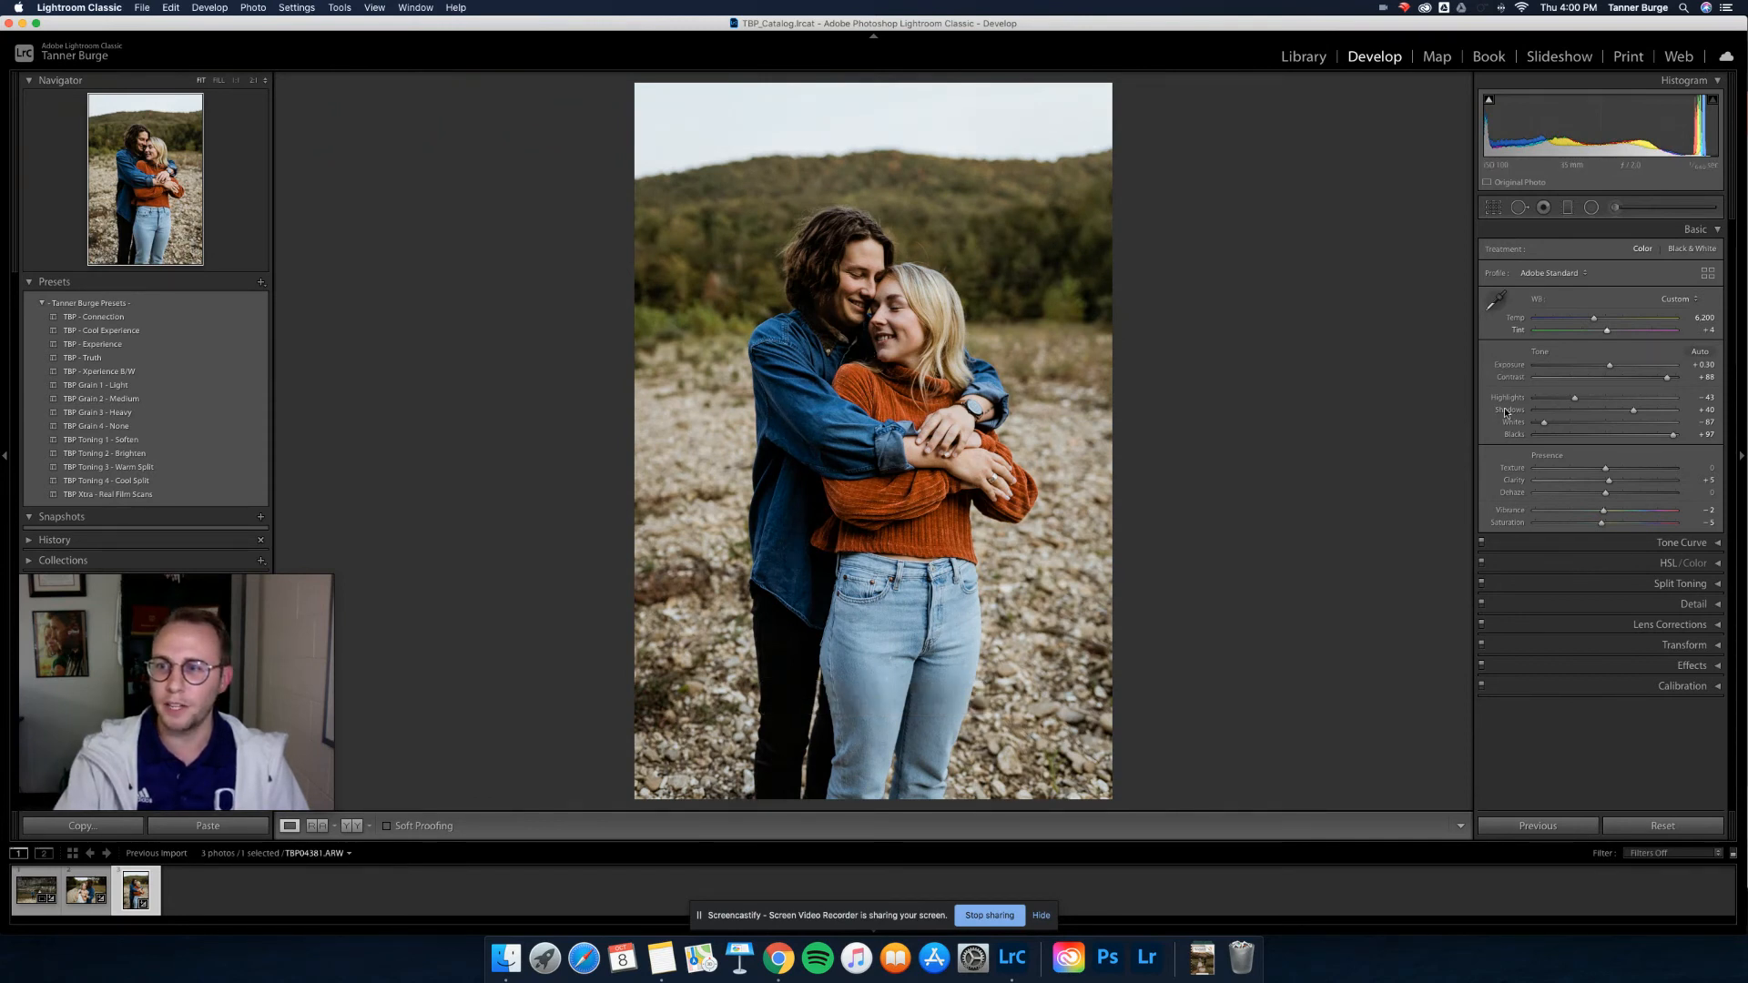
Raise the vertical photo's shadows to +60.
key("period")
key("period")
key("period")
key("plus")
key("plus")
key("plus")
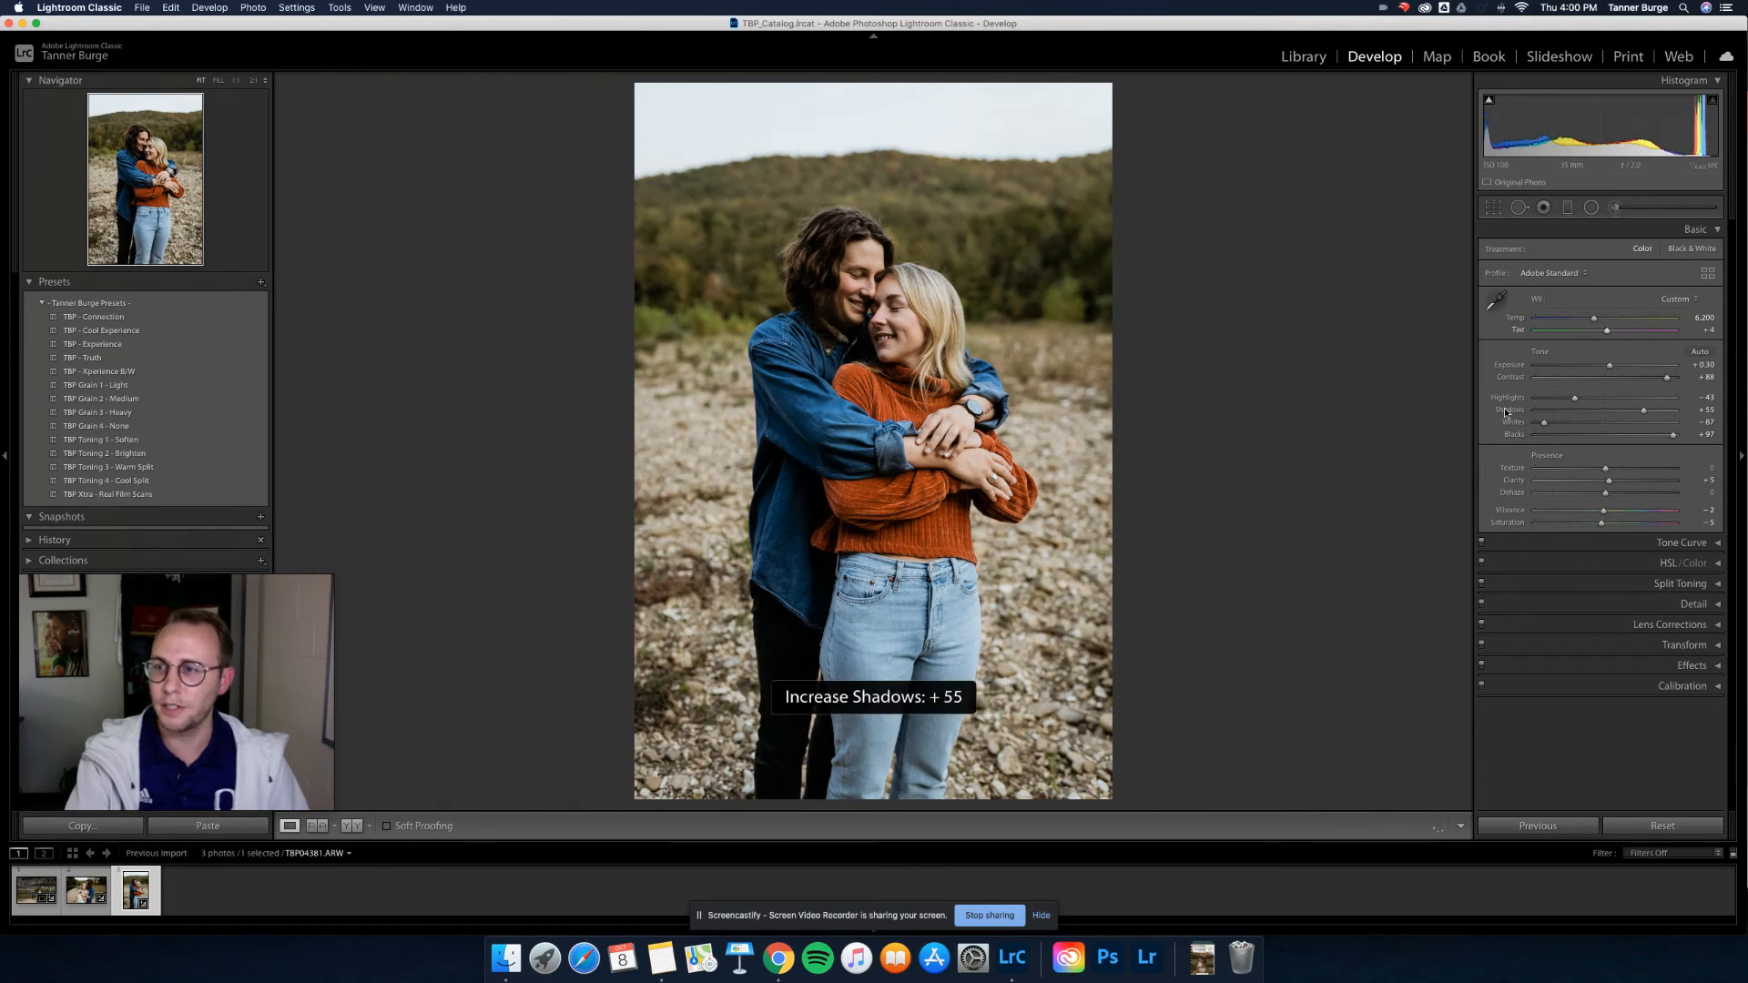
key("plus")
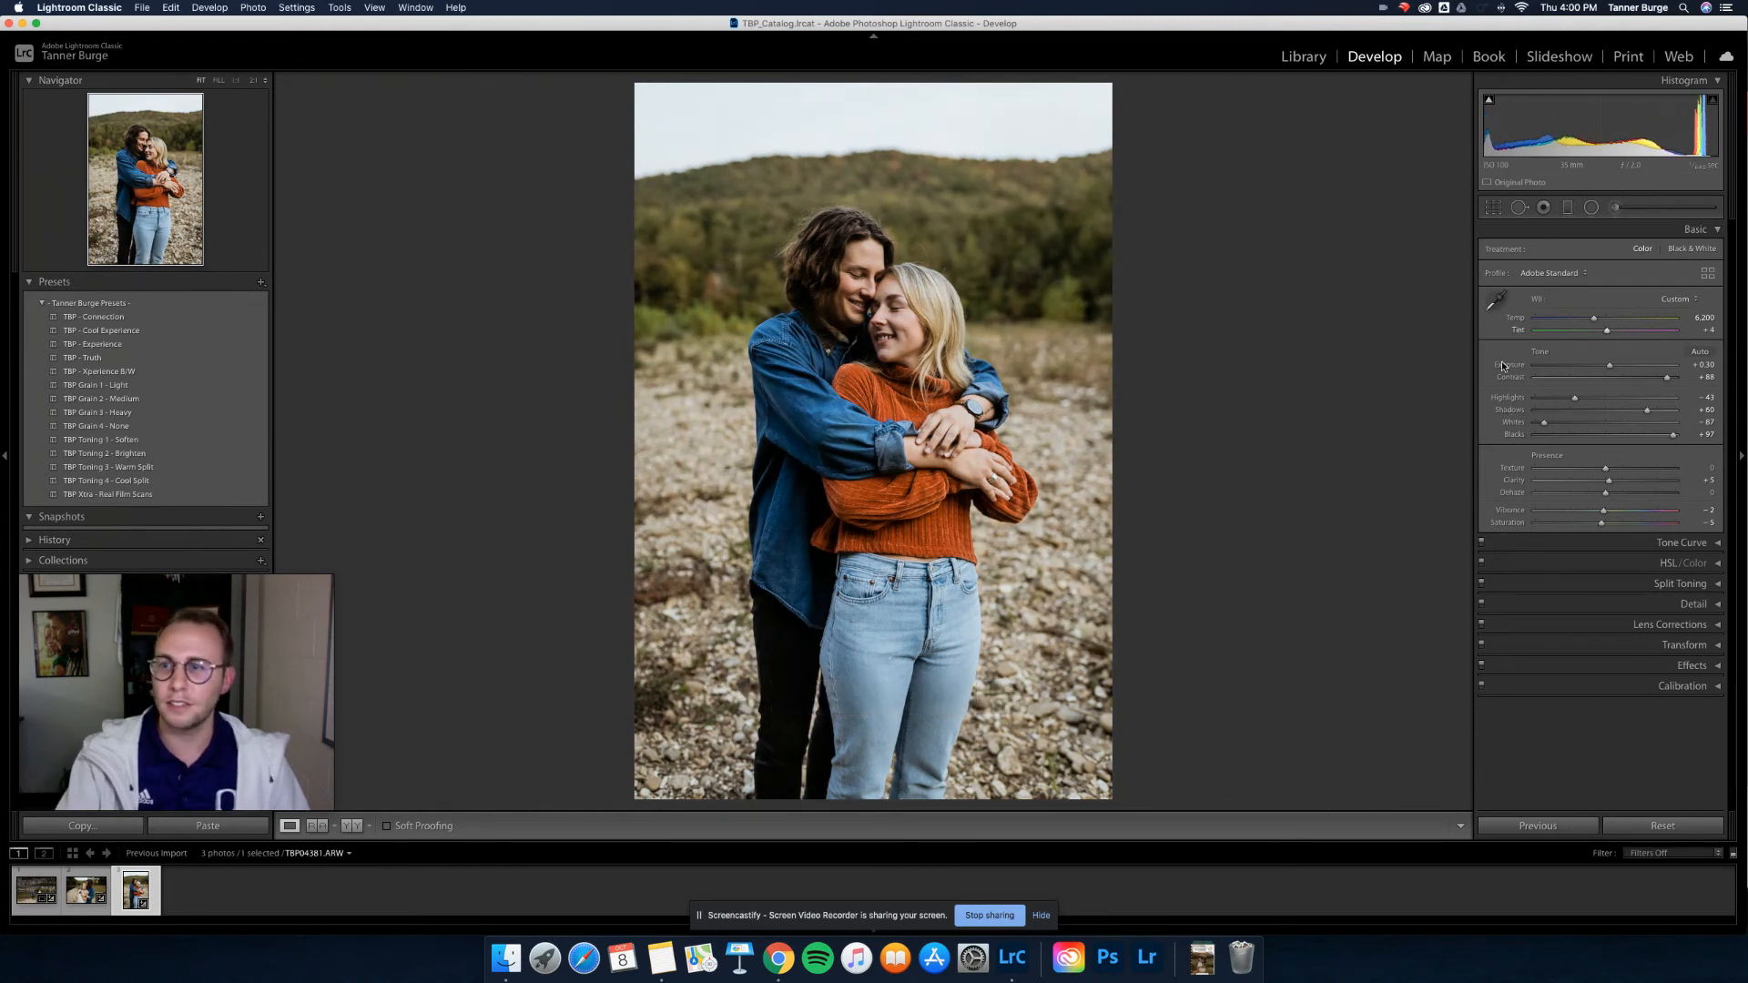
Lower the vertical photo's exposure to +0.20.
key("comma")
key("comma")
key("comma")
key("minus")
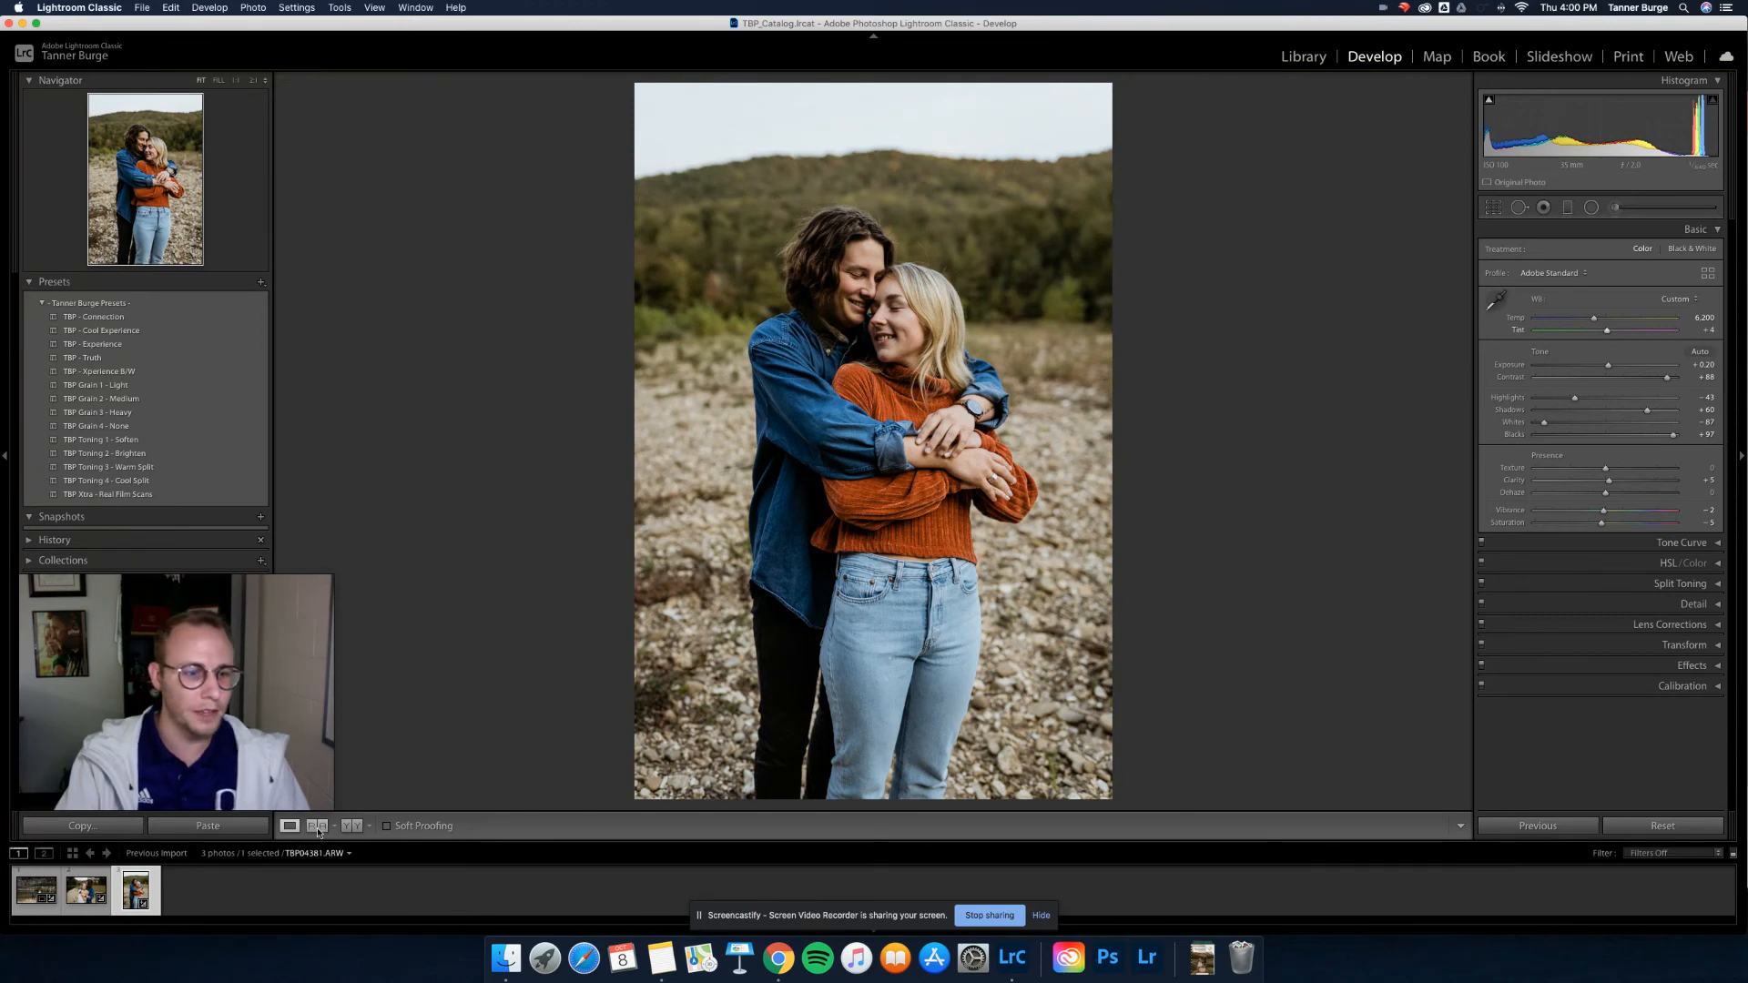
View all three photos together in the Library grid with none selected, and reopen the vertical photo in Develop.
left_click(72, 853)
left_click(1189, 685)
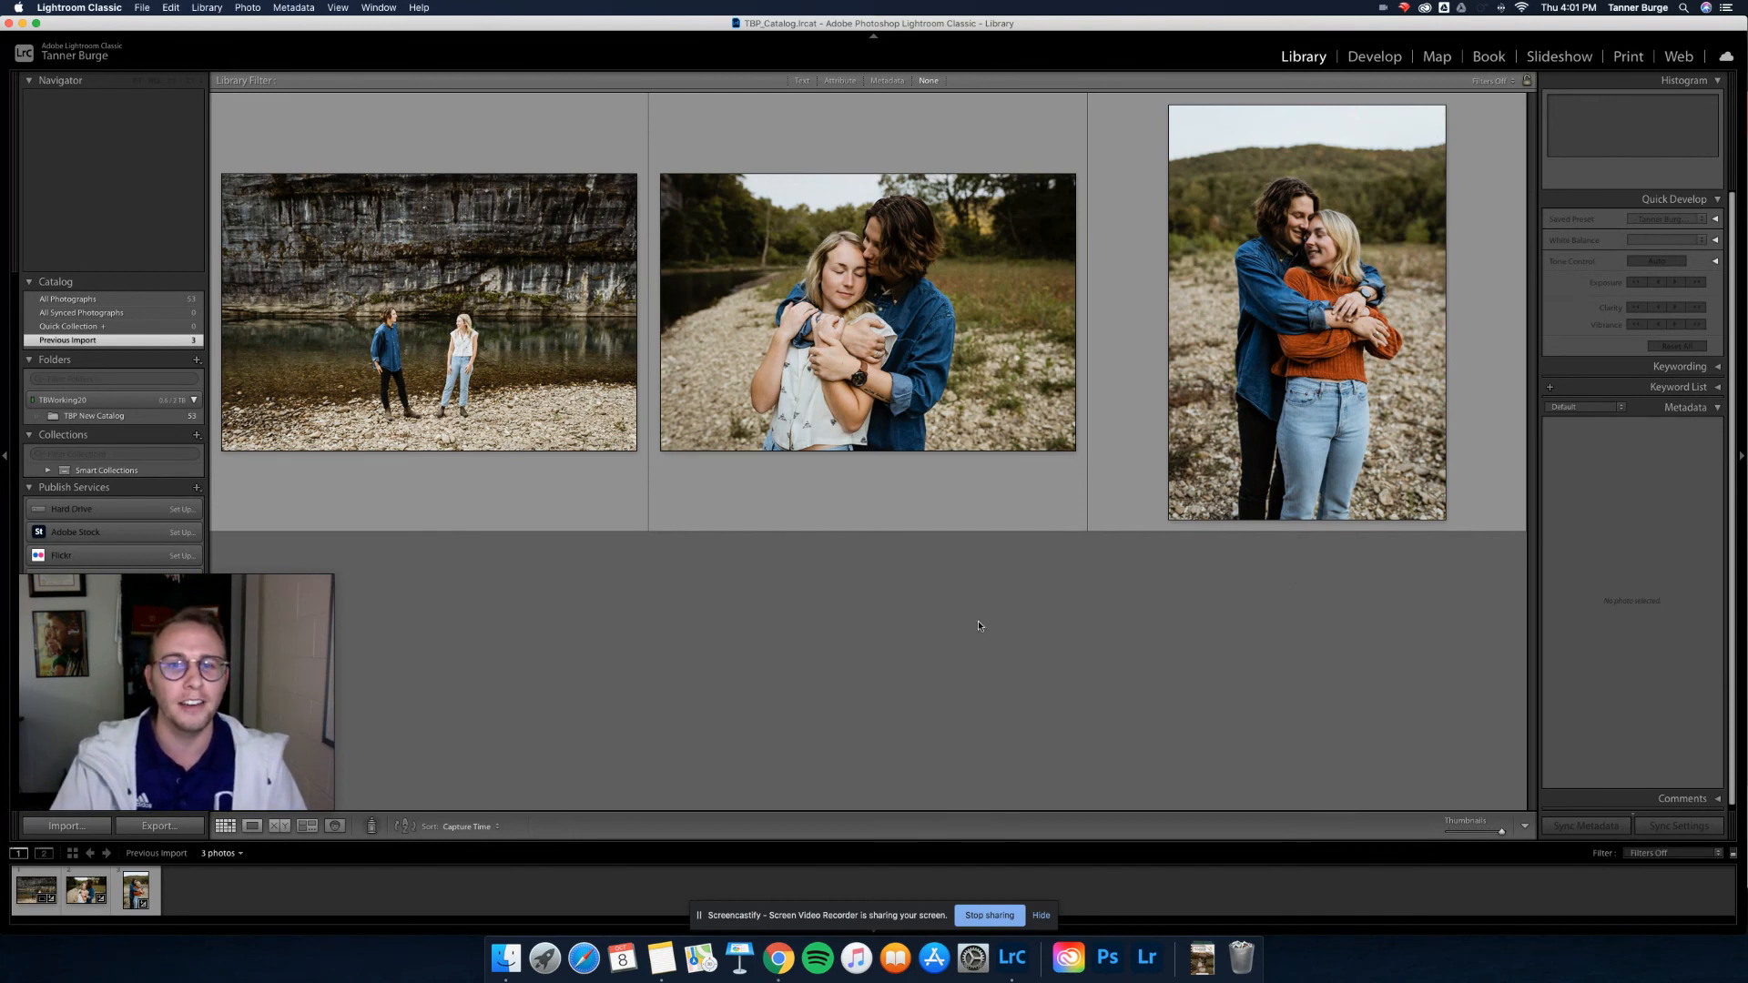
left_click(1376, 58)
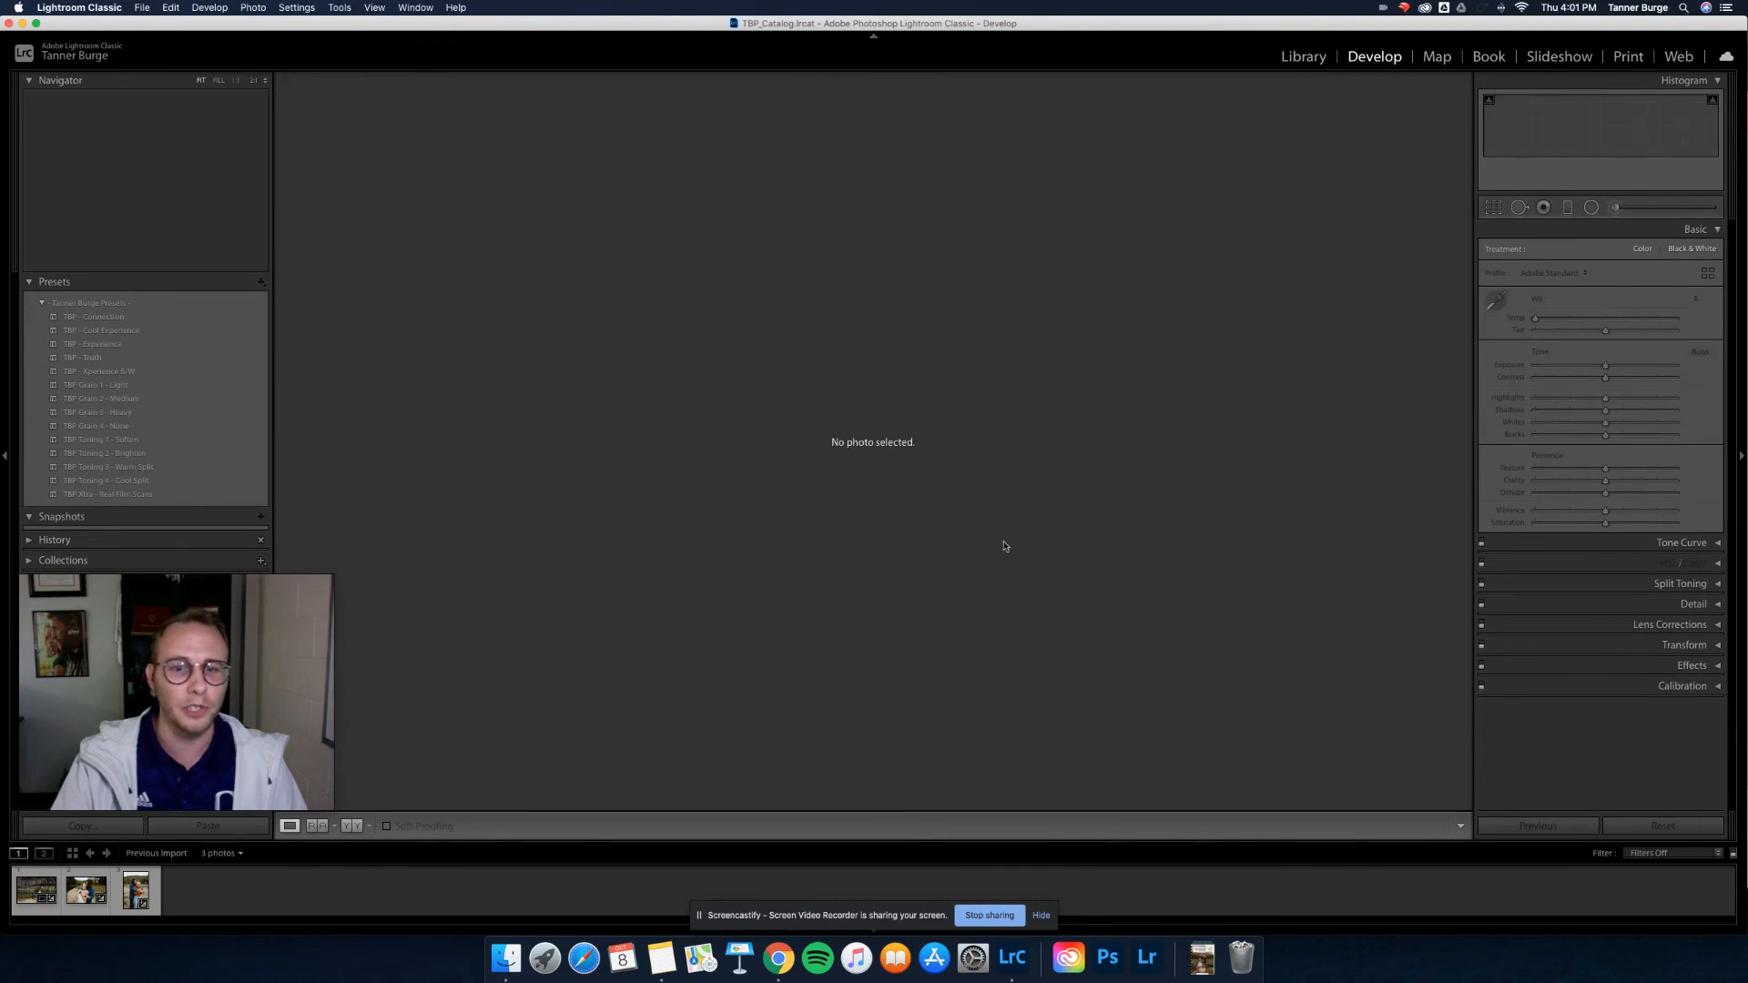
left_click(137, 888)
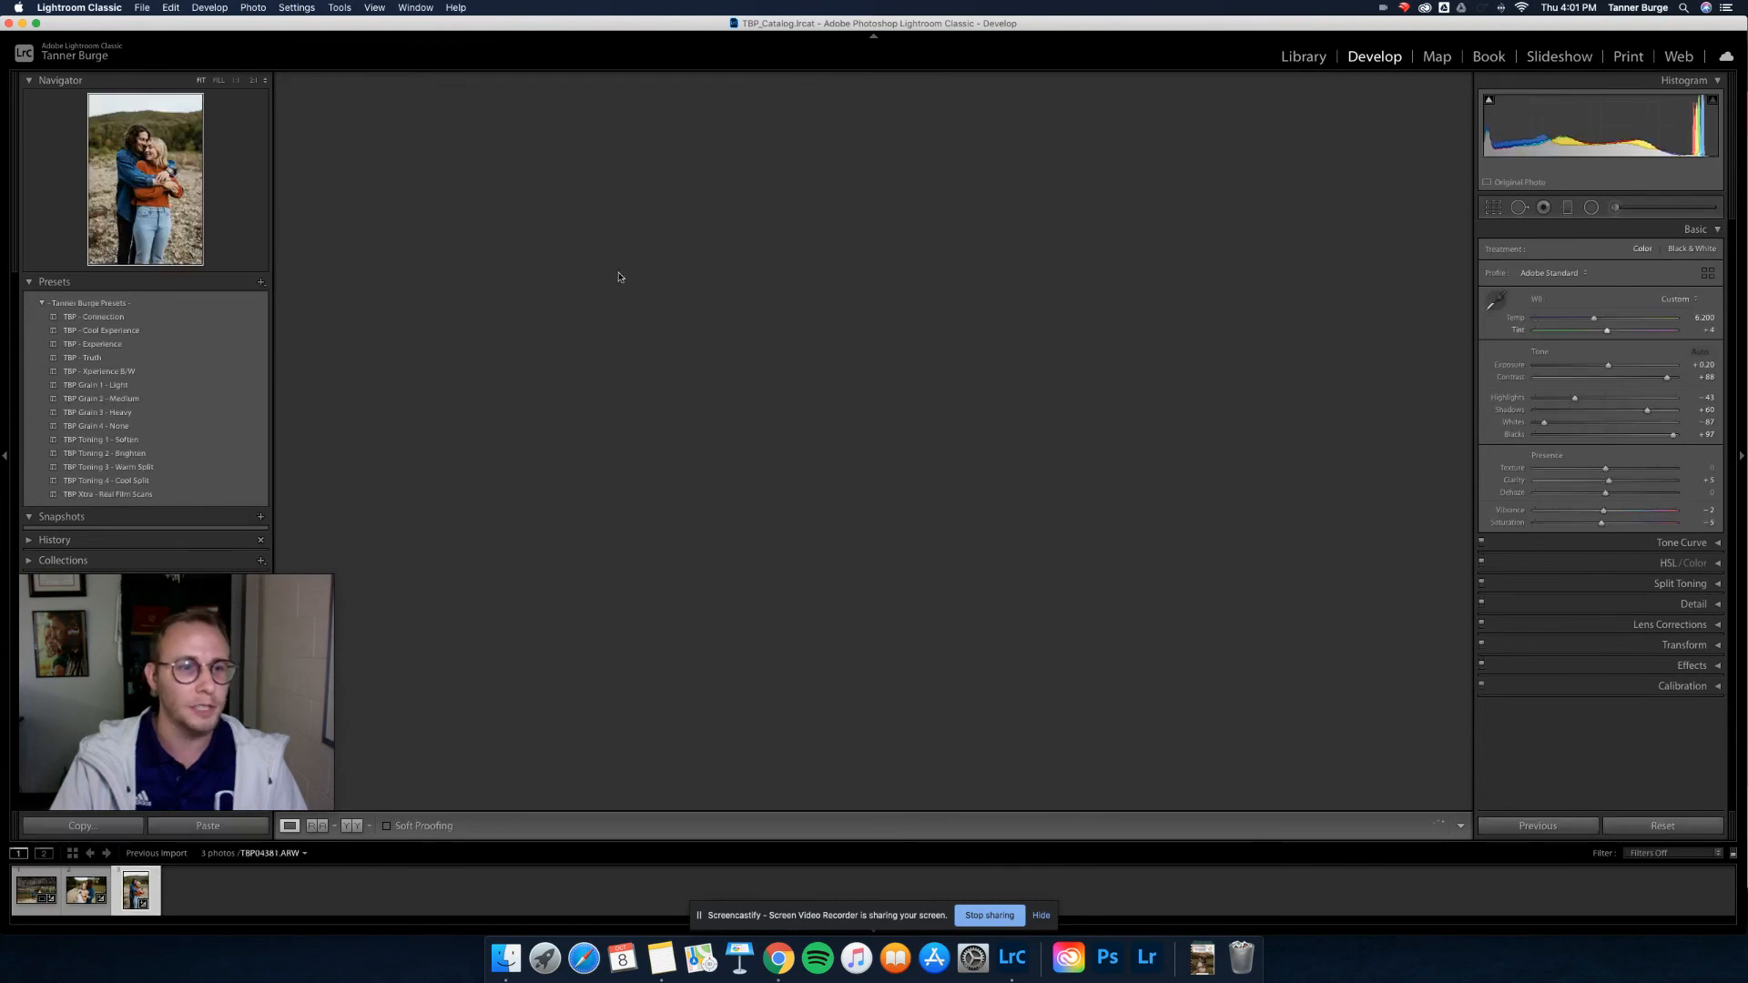